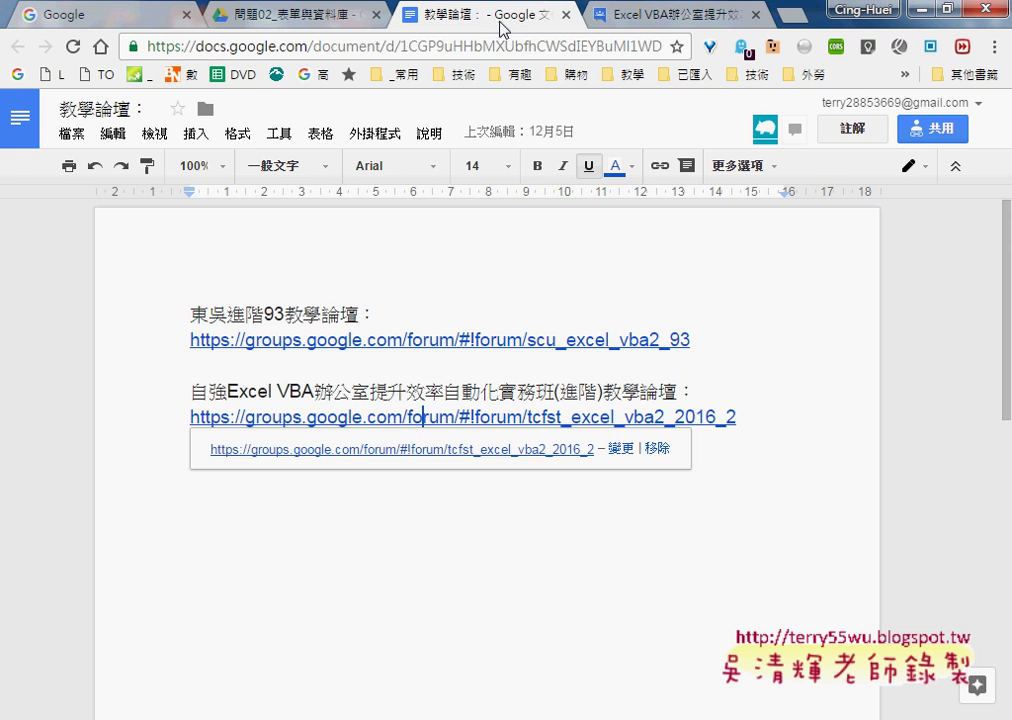
# - Review lesson items 04–07 in the session 5 course post, then go to the 問題02 Drive folder
pyautogui.click(676, 22)
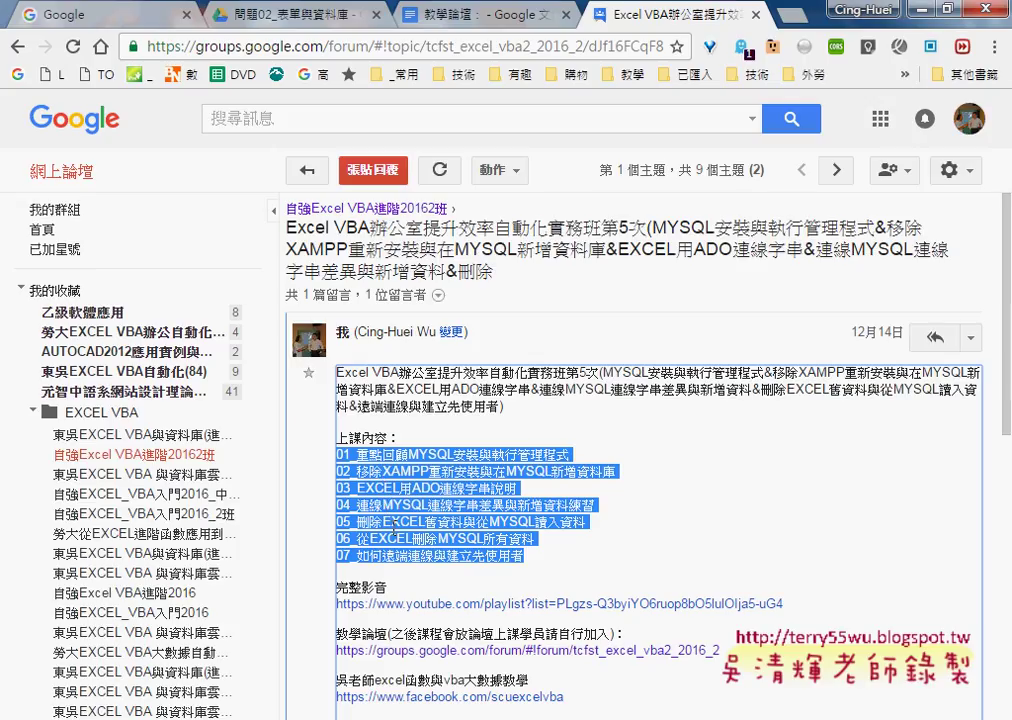
pyautogui.moveTo(383, 505)
pyautogui.mouseDown()
pyautogui.moveTo(571, 507)
pyautogui.moveTo(597, 525)
pyautogui.mouseUp()
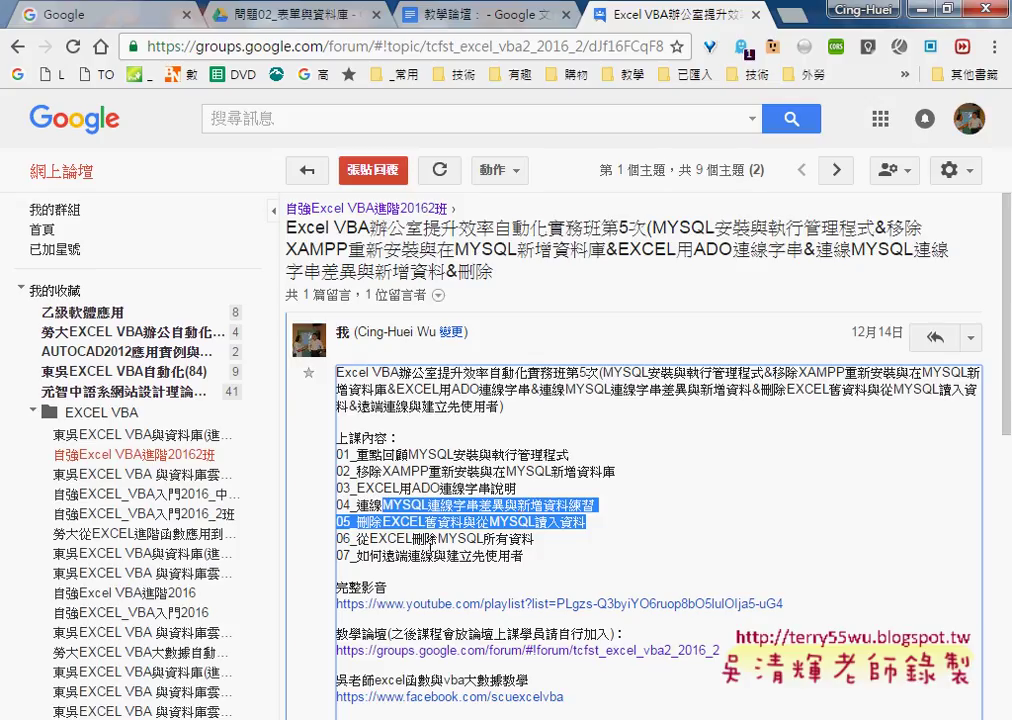
pyautogui.moveTo(382, 556); pyautogui.dragTo(436, 557)
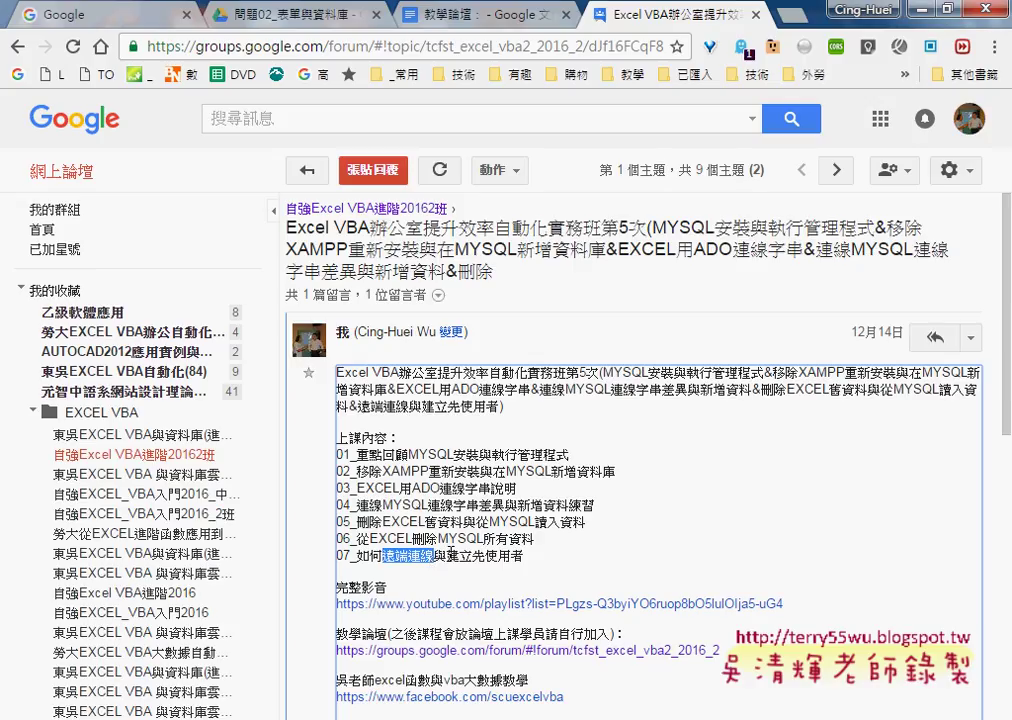
pyautogui.moveTo(447, 556); pyautogui.dragTo(524, 557)
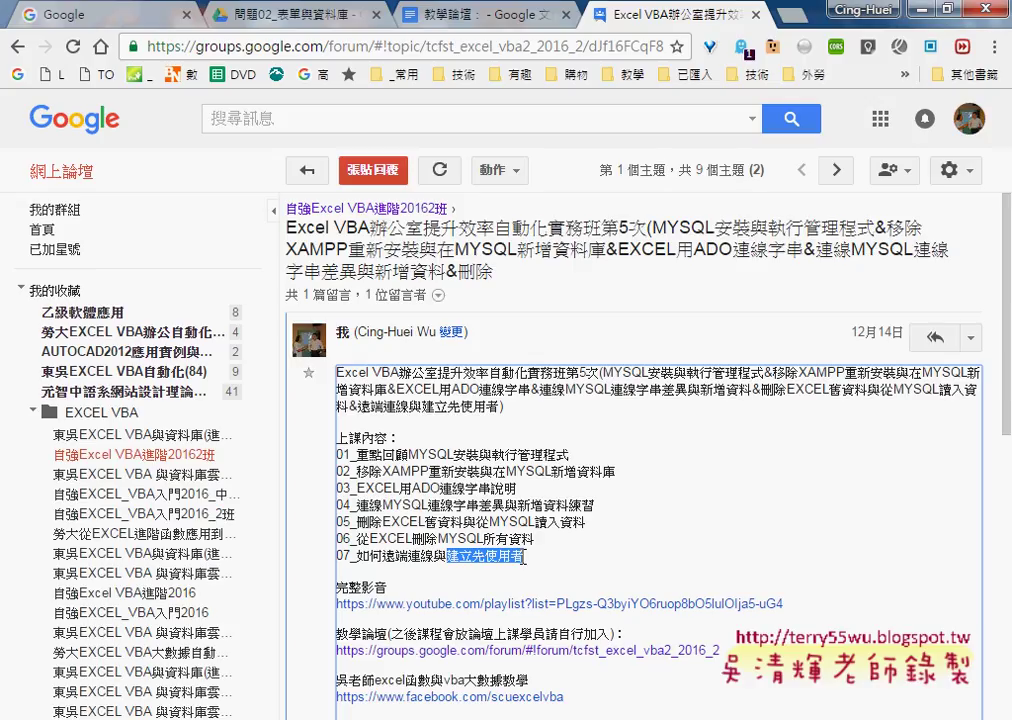
pyautogui.click(316, 17)
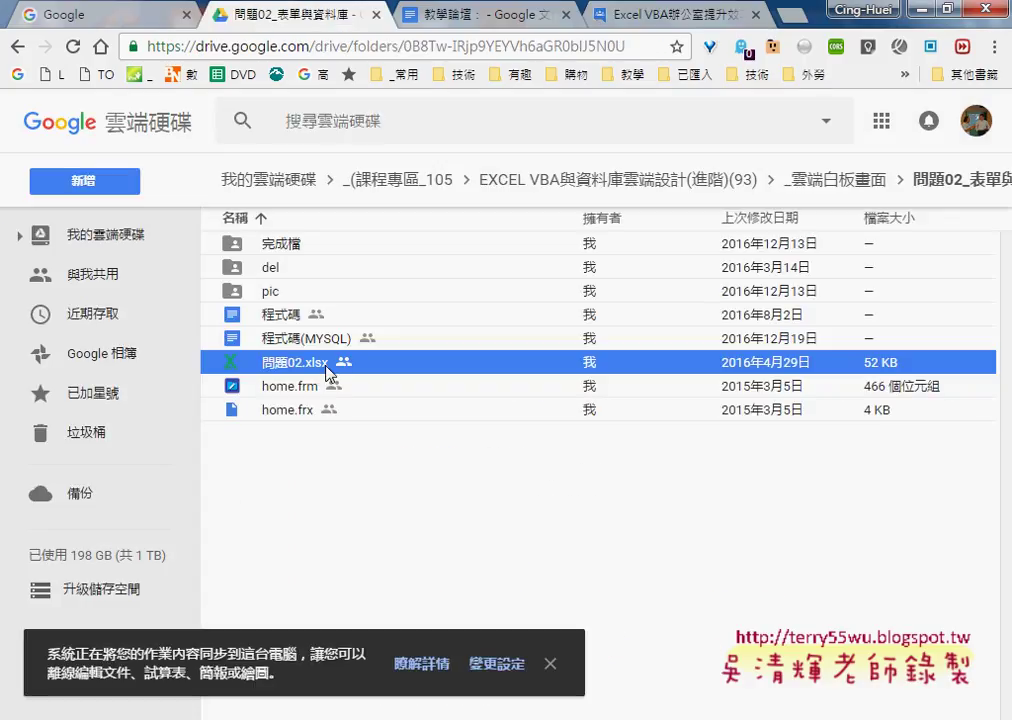
# - Preview 問題02.xlsx in Google Drive, cancel saving a duplicate download, and return to File Explorer
pyautogui.click(550, 664)
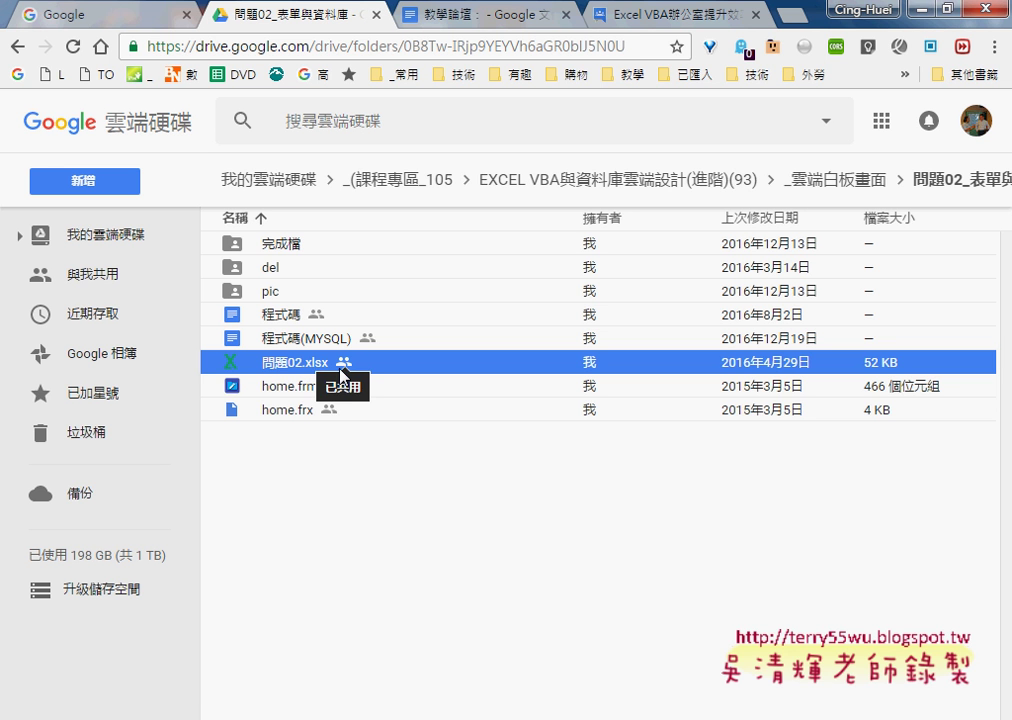
pyautogui.doubleClick(385, 372)
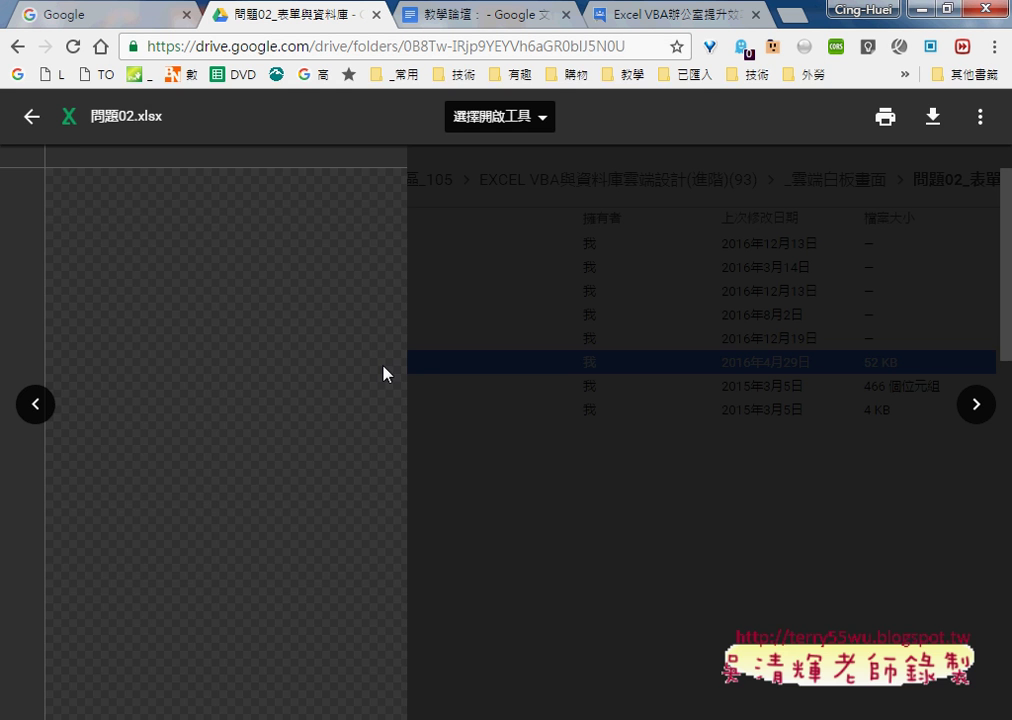
pyautogui.click(931, 120)
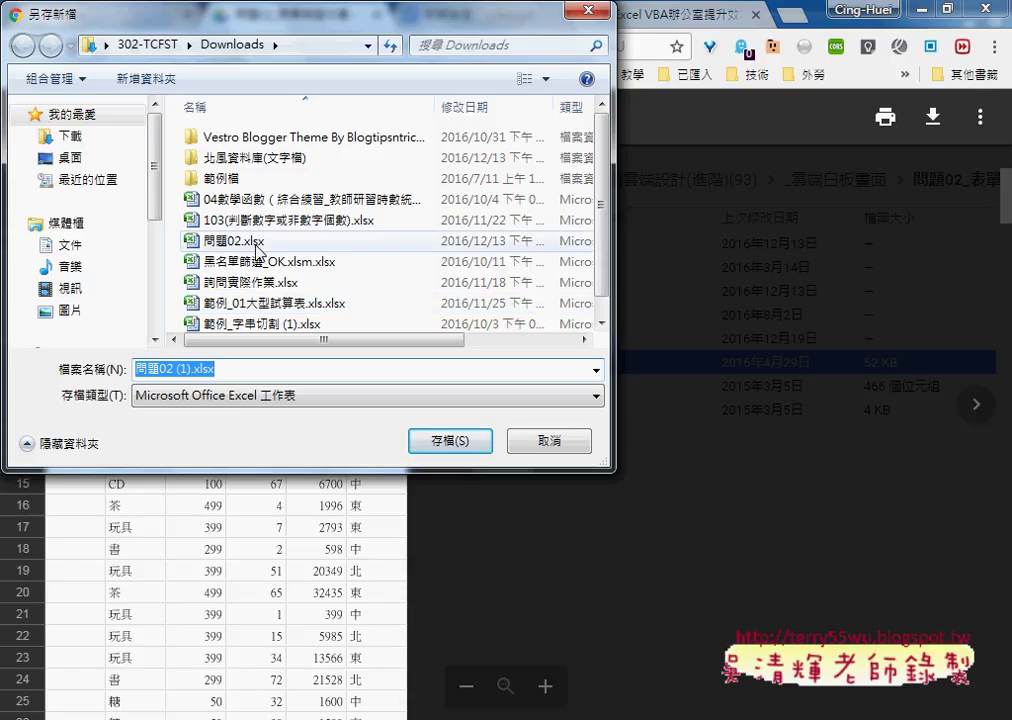
pyautogui.click(564, 450)
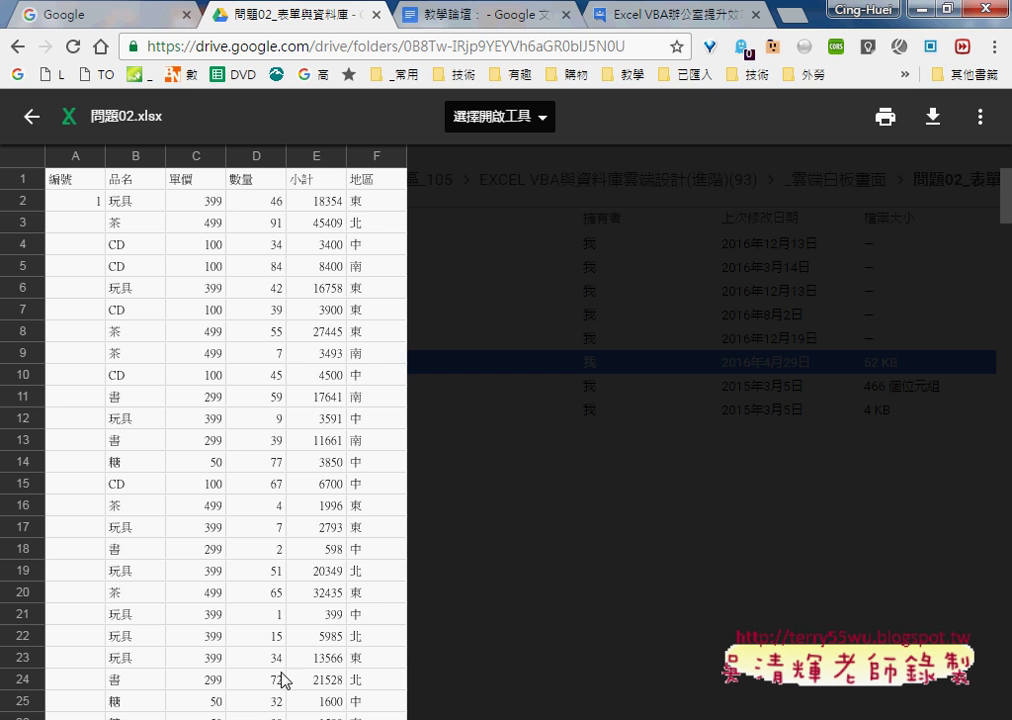
pyautogui.hotkey('alt', 'Tab')
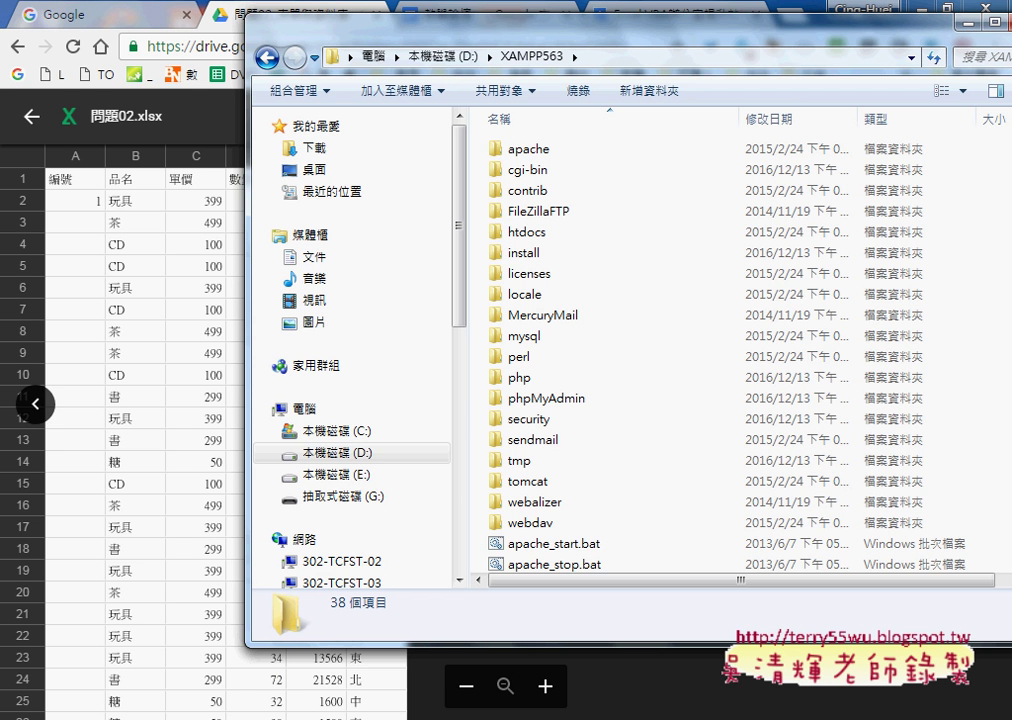
# - Open 問題02.xlsx from the Downloads folder in Excel with the window maximized
pyautogui.click(348, 149)
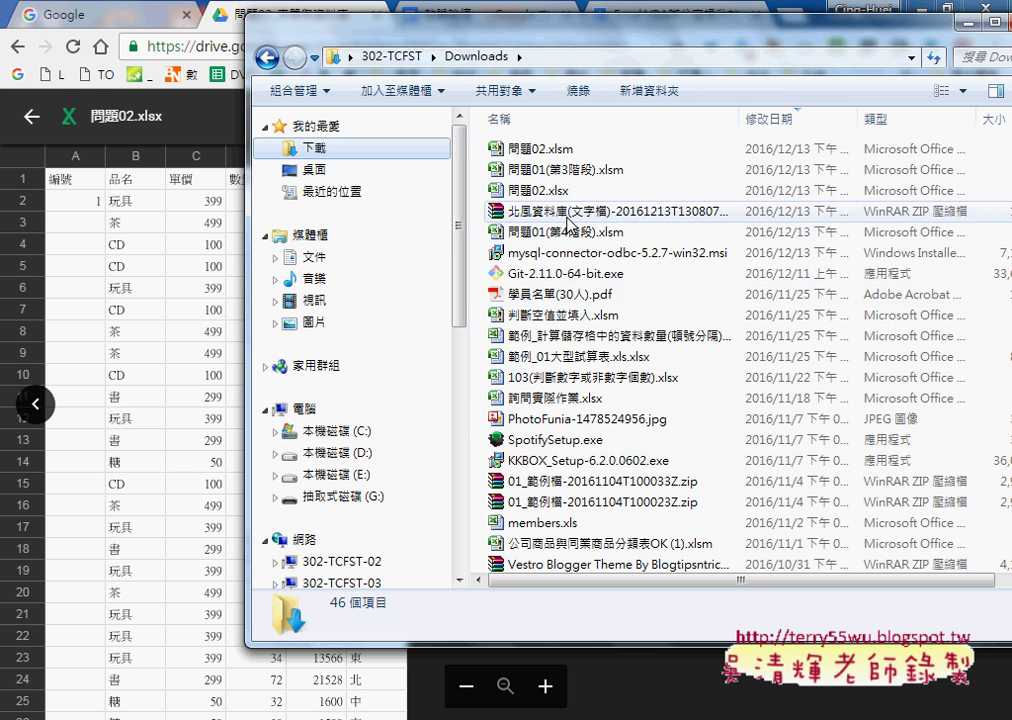
pyautogui.doubleClick(568, 190)
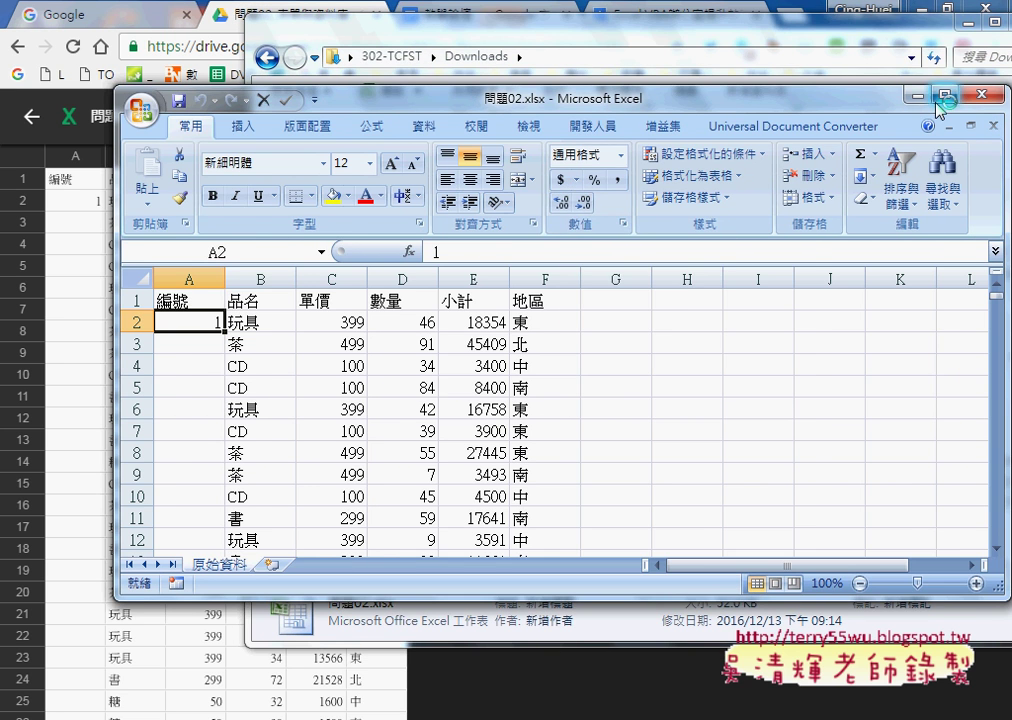
pyautogui.click(942, 97)
pyautogui.click(75, 258)
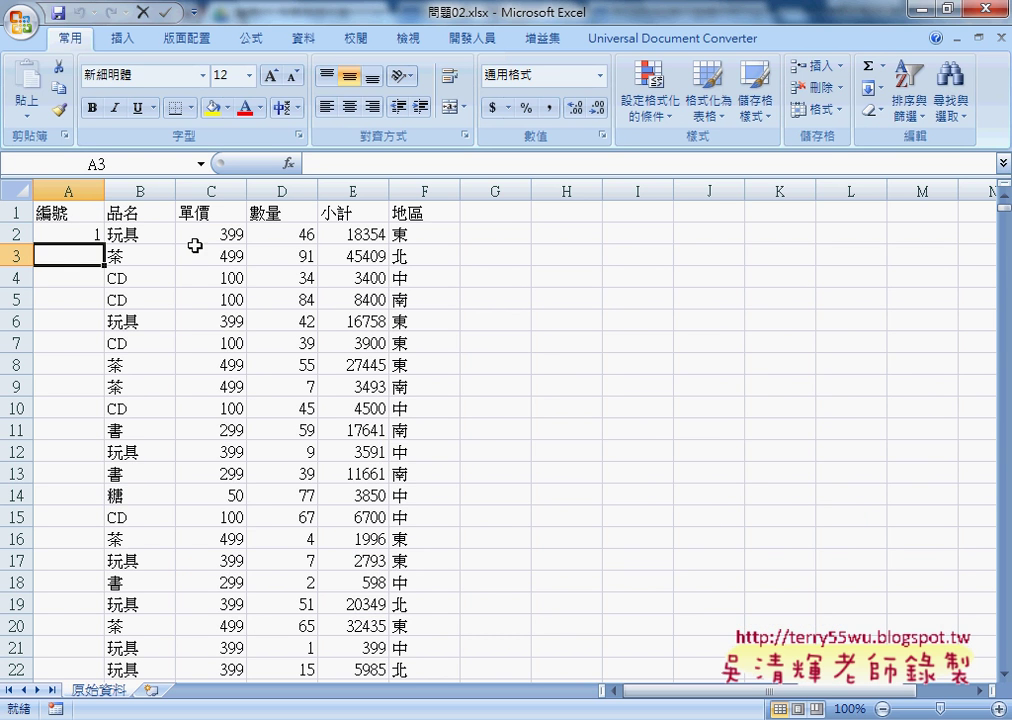
# - Look over the 原始資料 sheet and select cell A2 under 編號
pyautogui.scroll(-9, 194, 267)
pyautogui.scroll(-6, 194, 267)
pyautogui.scroll(-9, 194, 267)
pyautogui.scroll(3, 194, 267)
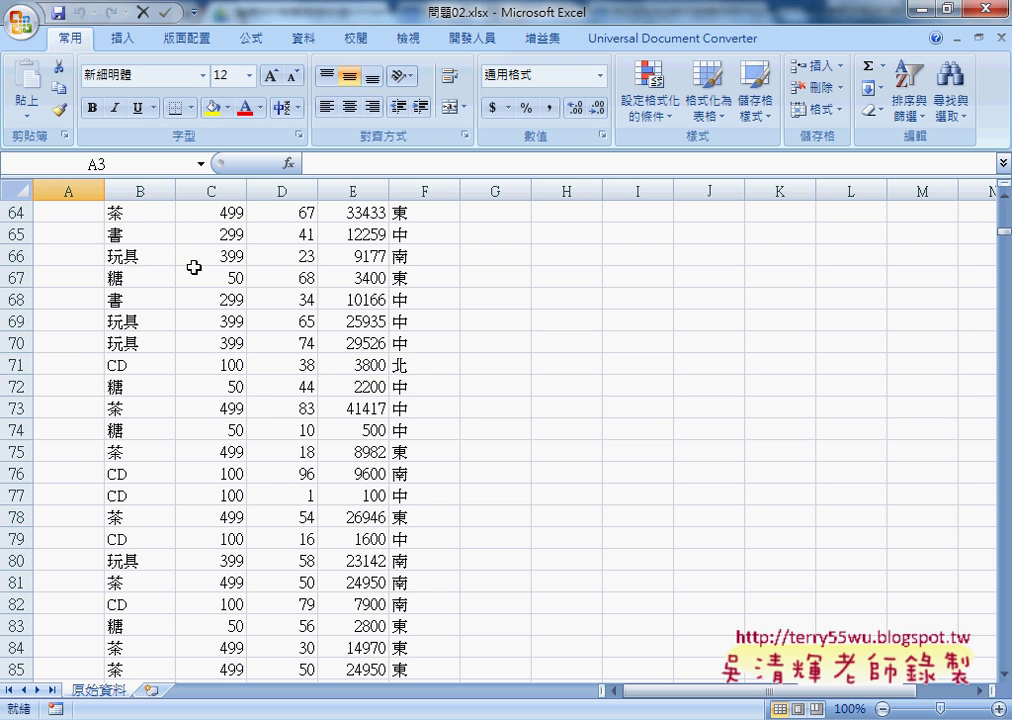
pyautogui.scroll(8, 194, 267)
pyautogui.scroll(7, 194, 267)
pyautogui.scroll(6, 180, 268)
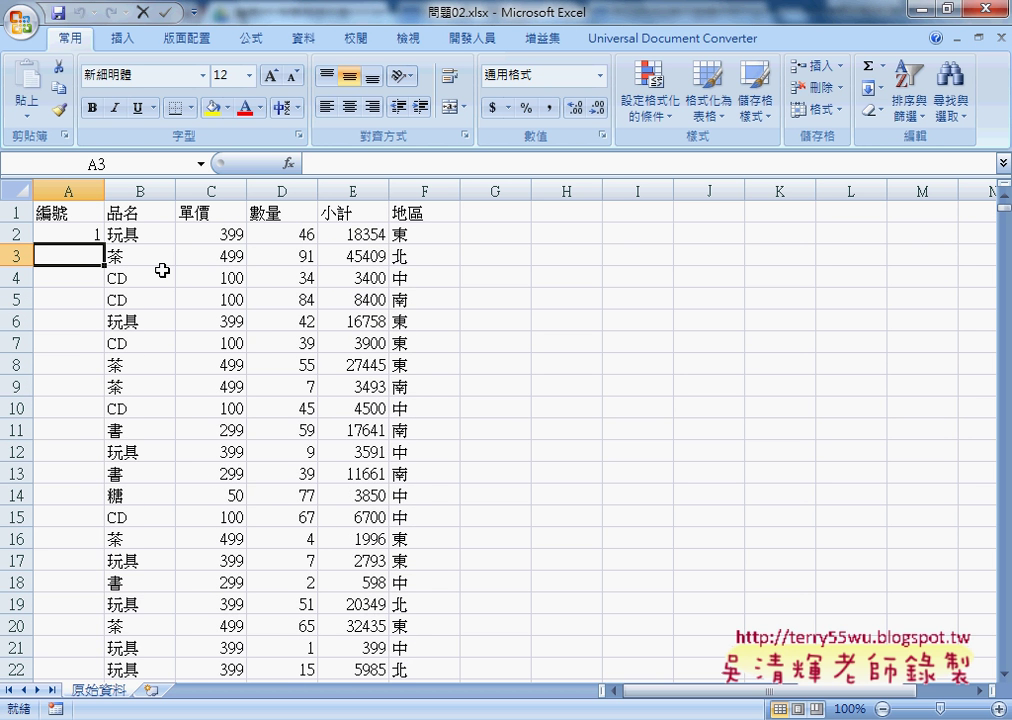
pyautogui.click(79, 233)
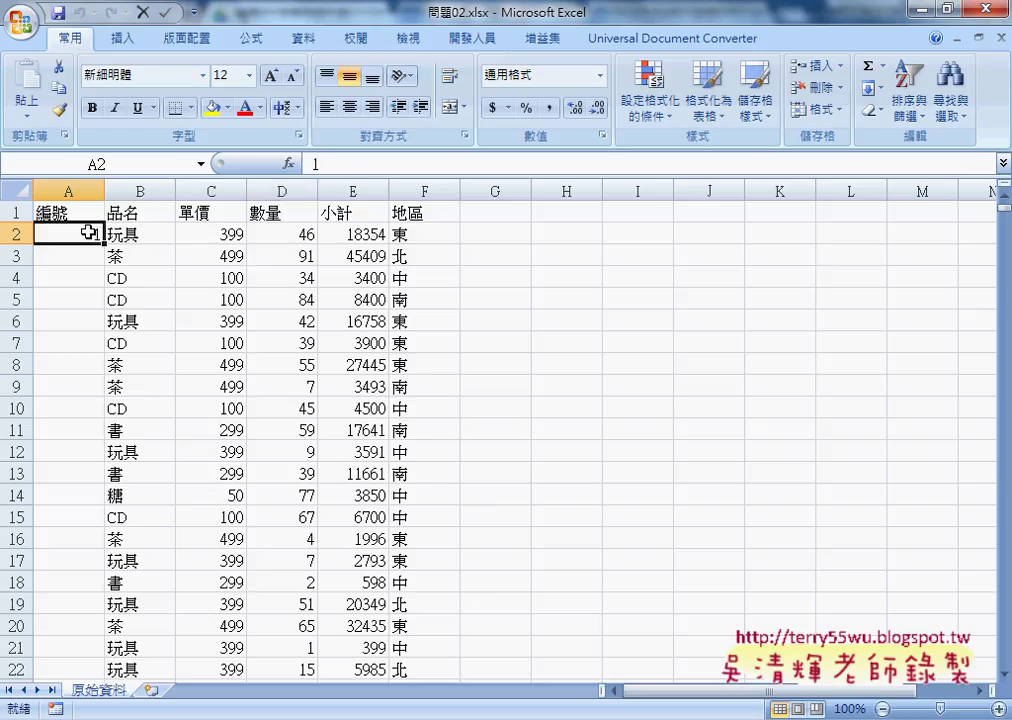
pyautogui.click(12, 234)
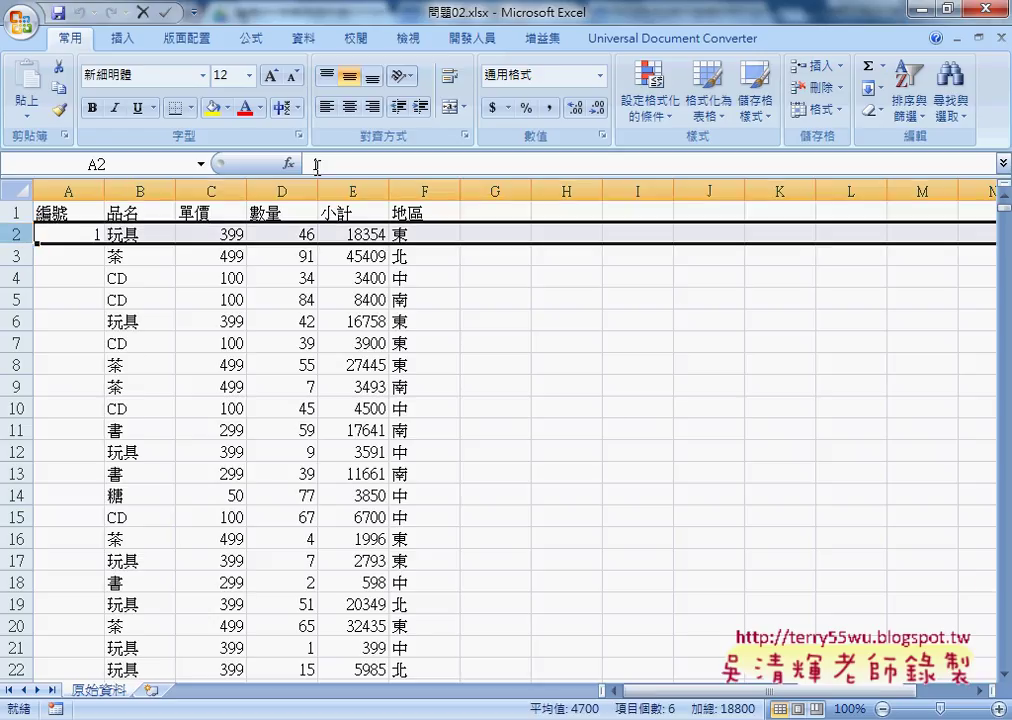
pyautogui.click(75, 231)
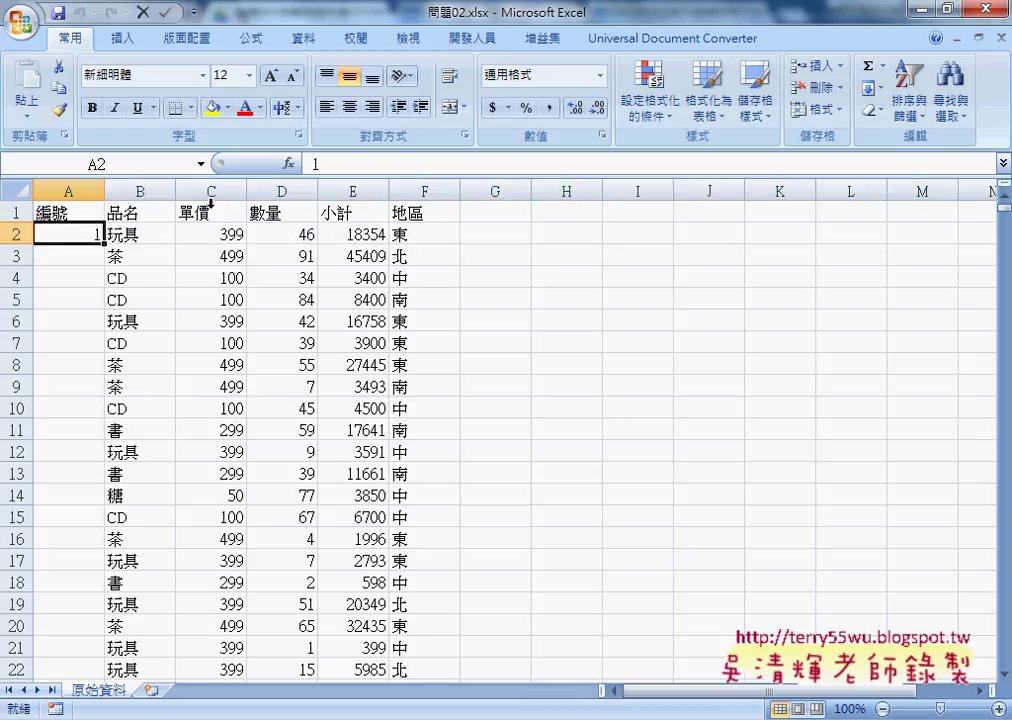
# - Enter =ROW()-1 in A2 using the ROW function from the 檢視與參照 category
pyautogui.click(289, 165)
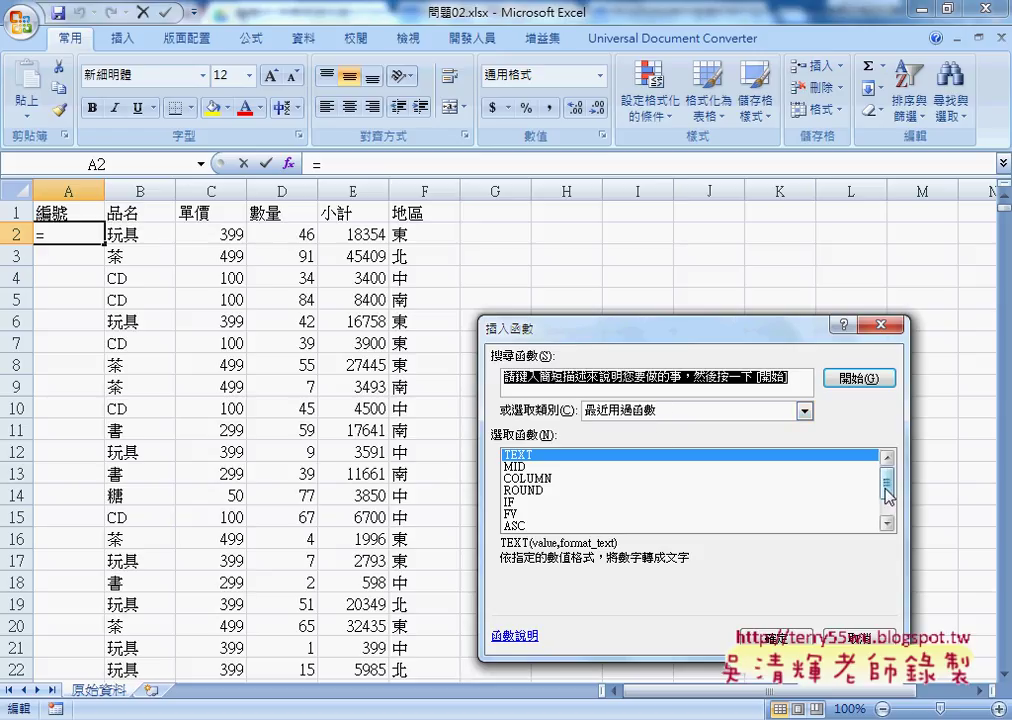
pyautogui.moveTo(888, 496)
pyautogui.mouseDown()
pyautogui.moveTo(890, 515)
pyautogui.moveTo(890, 487)
pyautogui.mouseUp()
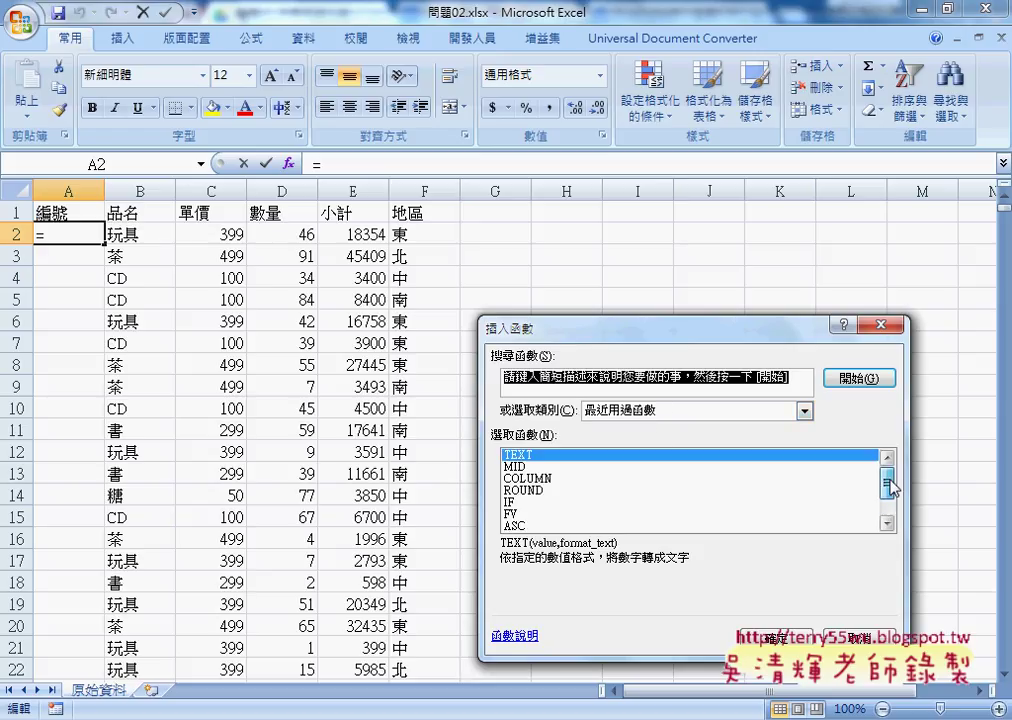
pyautogui.click(682, 410)
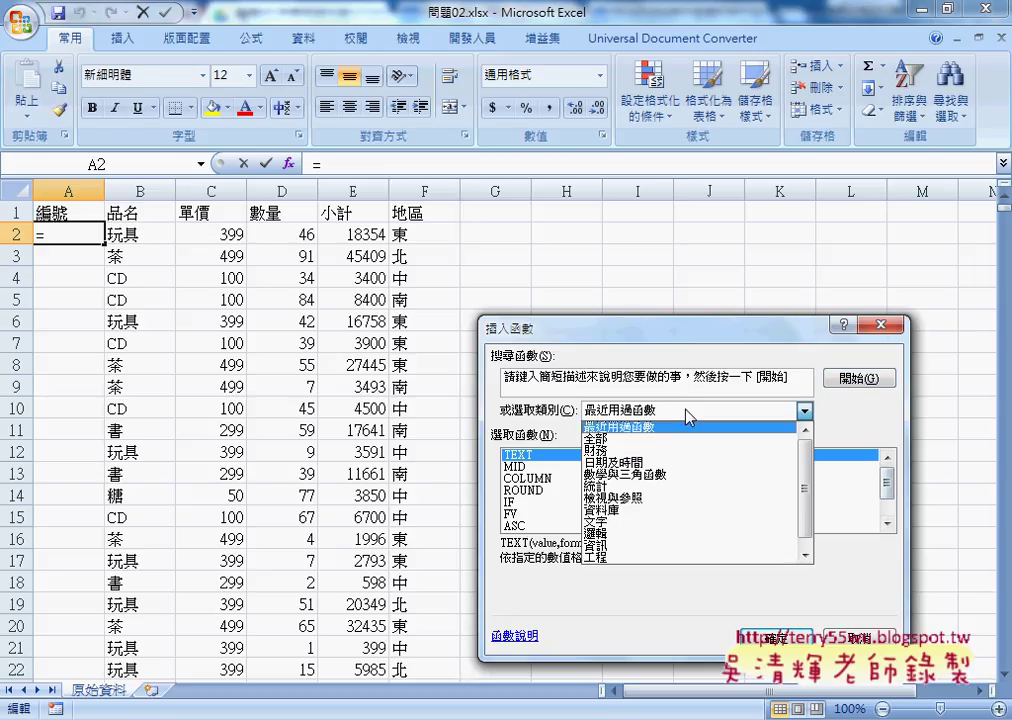
pyautogui.click(716, 522)
pyautogui.moveTo(886, 476); pyautogui.dragTo(895, 504)
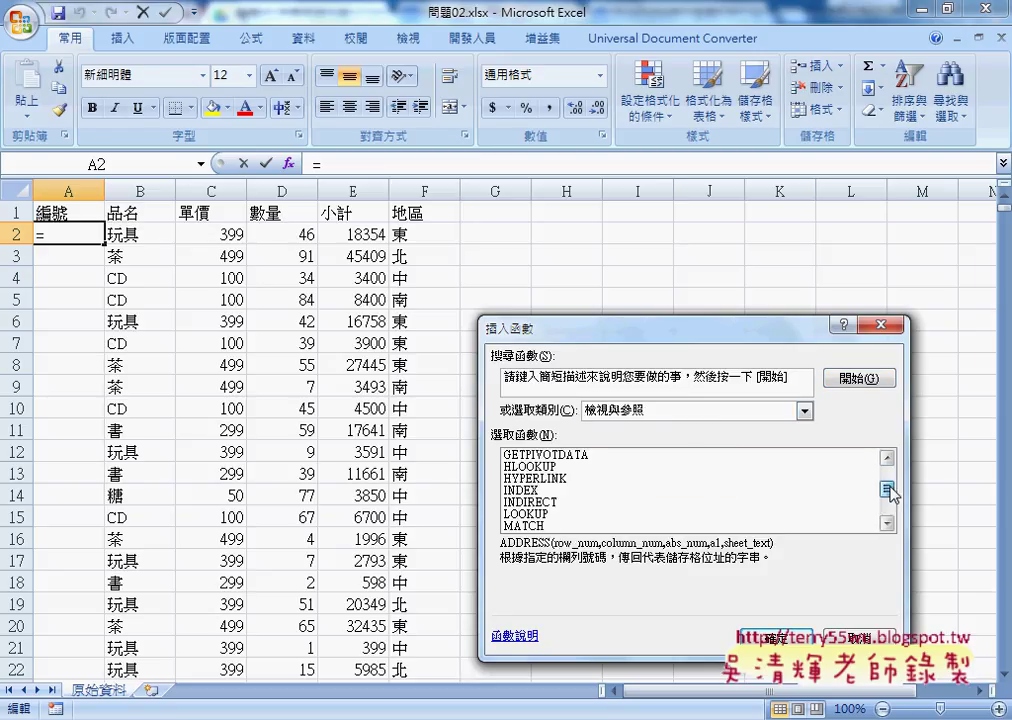
pyautogui.doubleClick(540, 490)
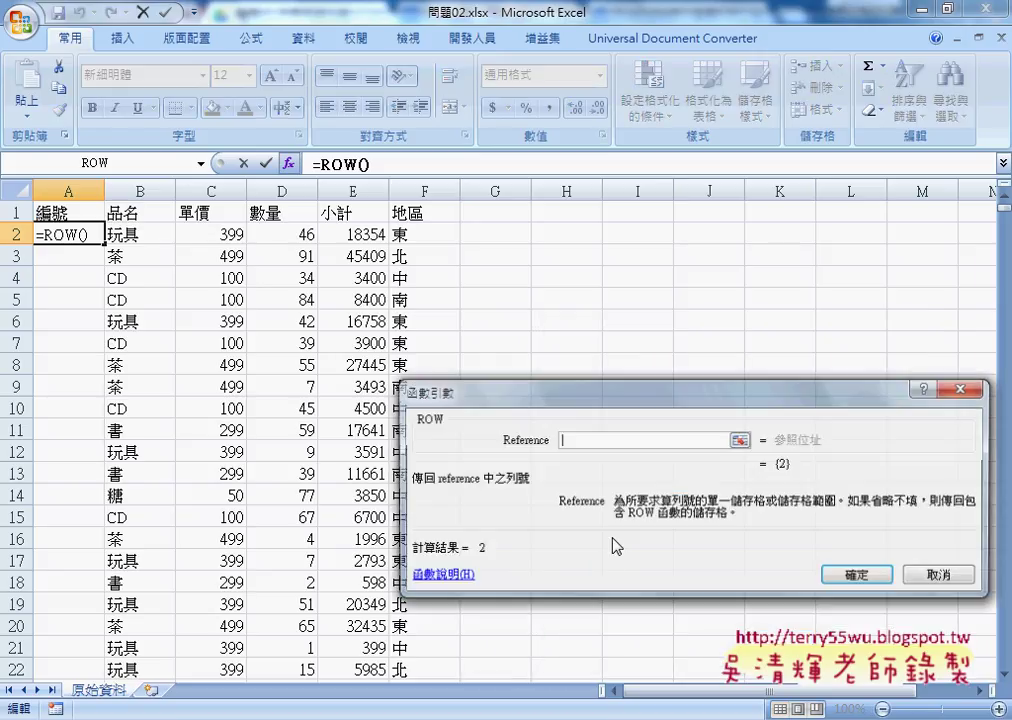
pyautogui.click(852, 576)
pyautogui.click(406, 170)
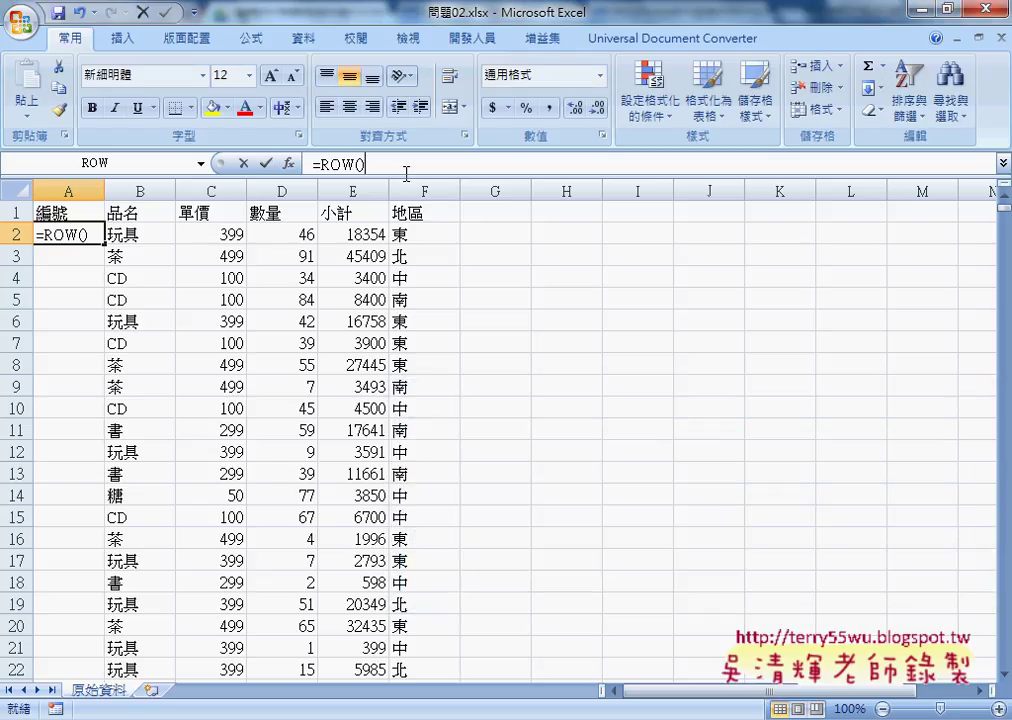
pyautogui.write('-1')
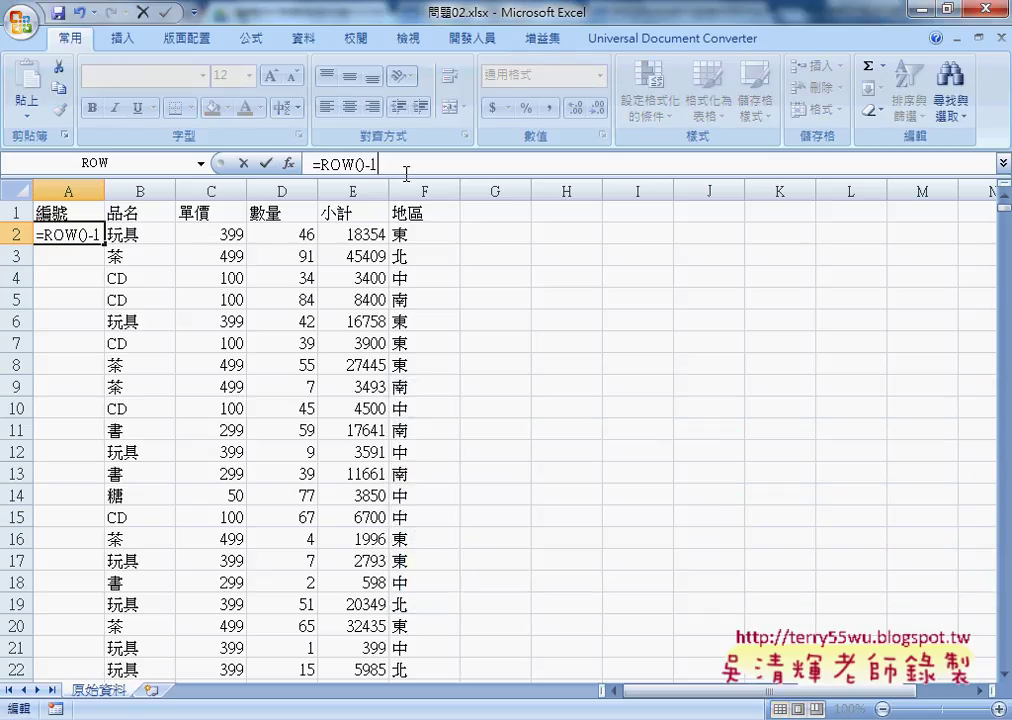
pyautogui.click(266, 163)
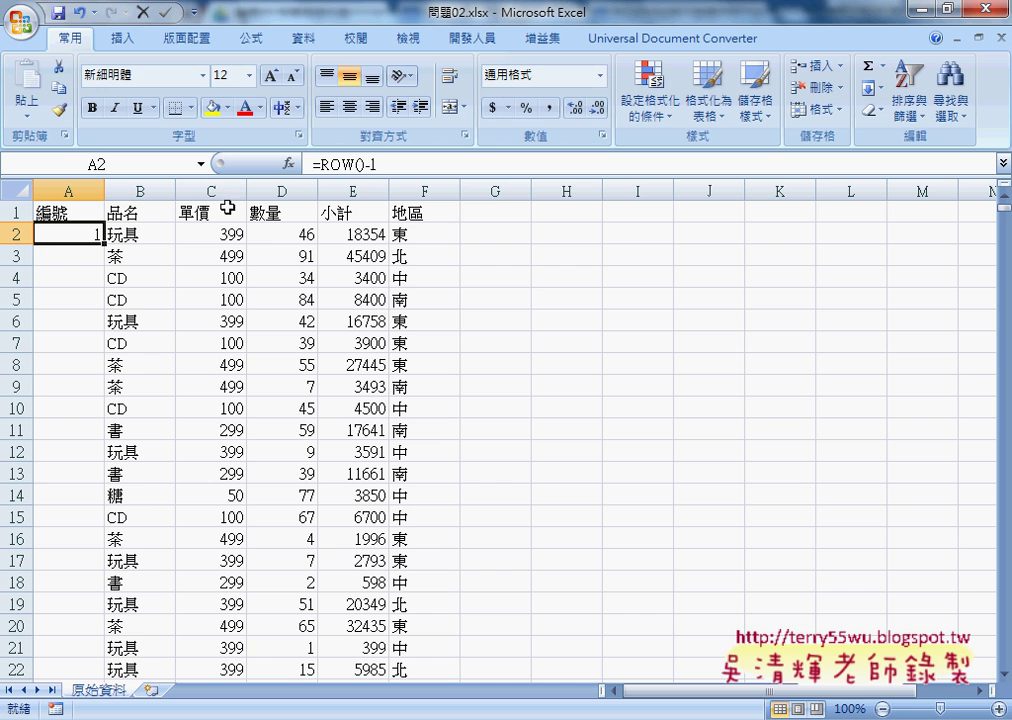
# - Wrap ROW()-1 in TEXT with format "0000" so A2 holds =TEXT(ROW()-1,"0000") showing 0001
pyautogui.moveTo(318, 163); pyautogui.dragTo(425, 169)
pyautogui.rightClick(355, 170)
pyautogui.click(380, 181)
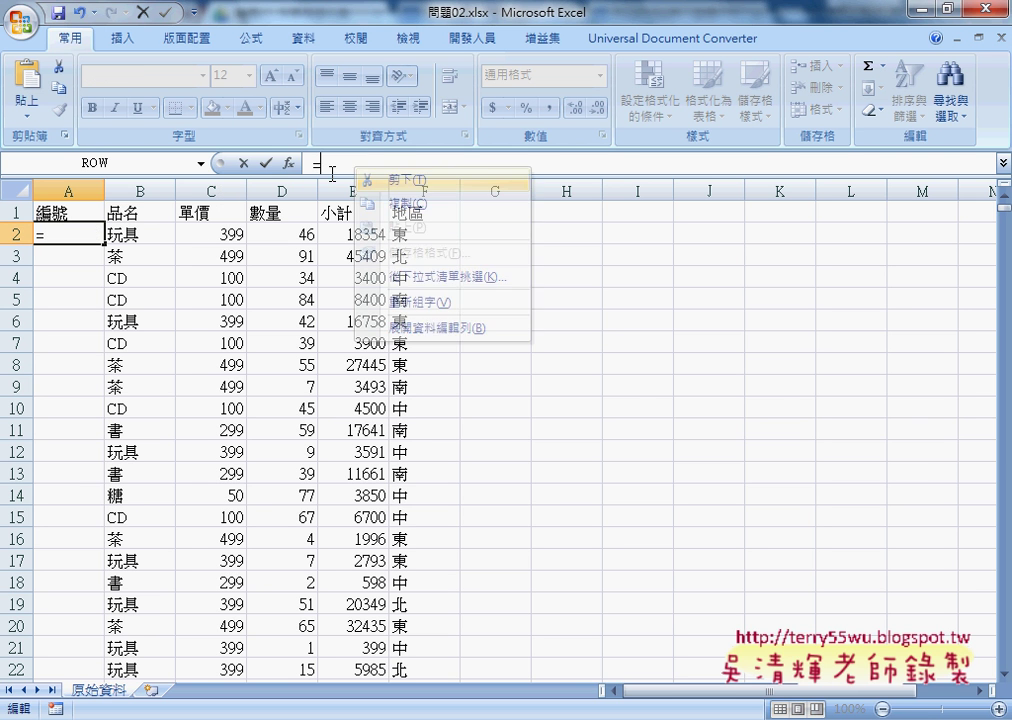
pyautogui.click(289, 163)
pyautogui.click(620, 410)
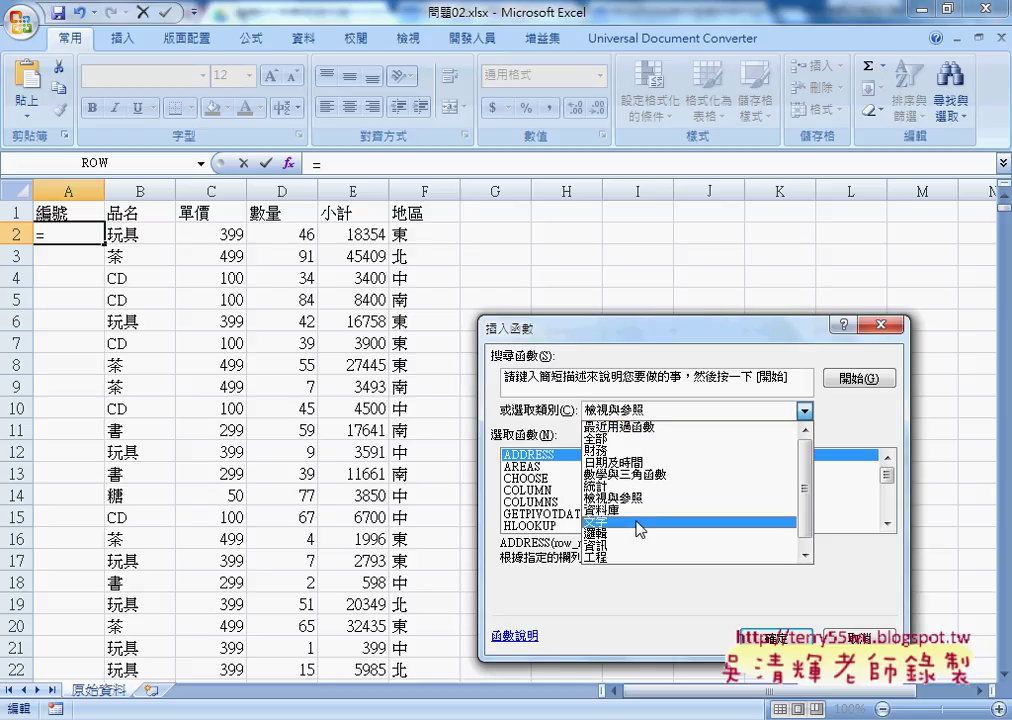
pyautogui.click(620, 426)
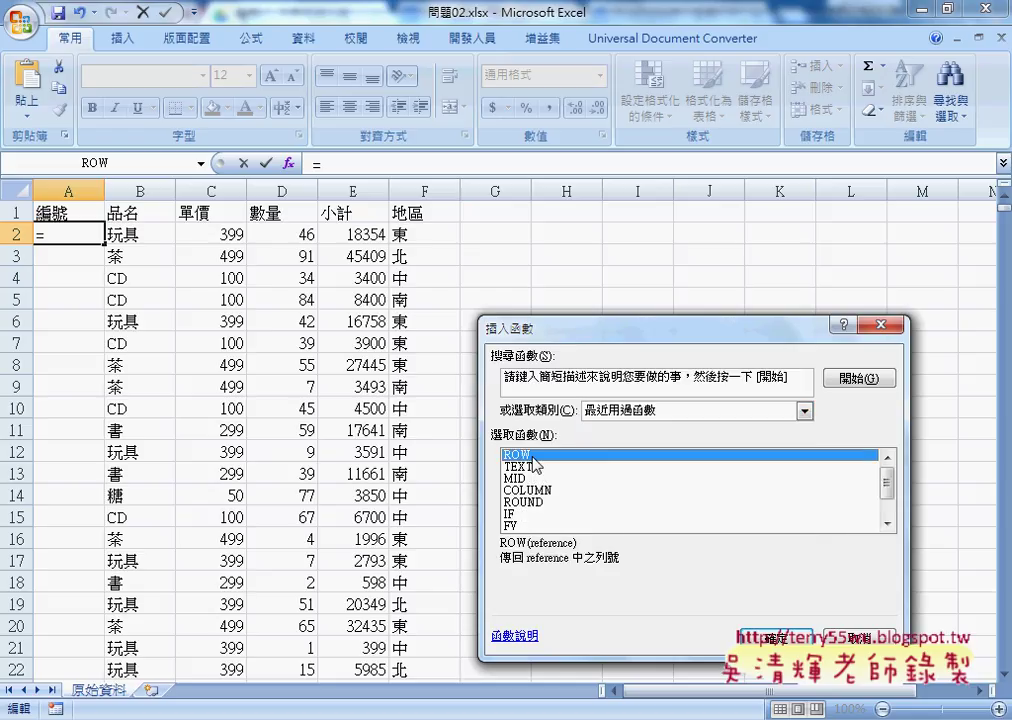
pyautogui.doubleClick(614, 466)
pyautogui.rightClick(567, 424)
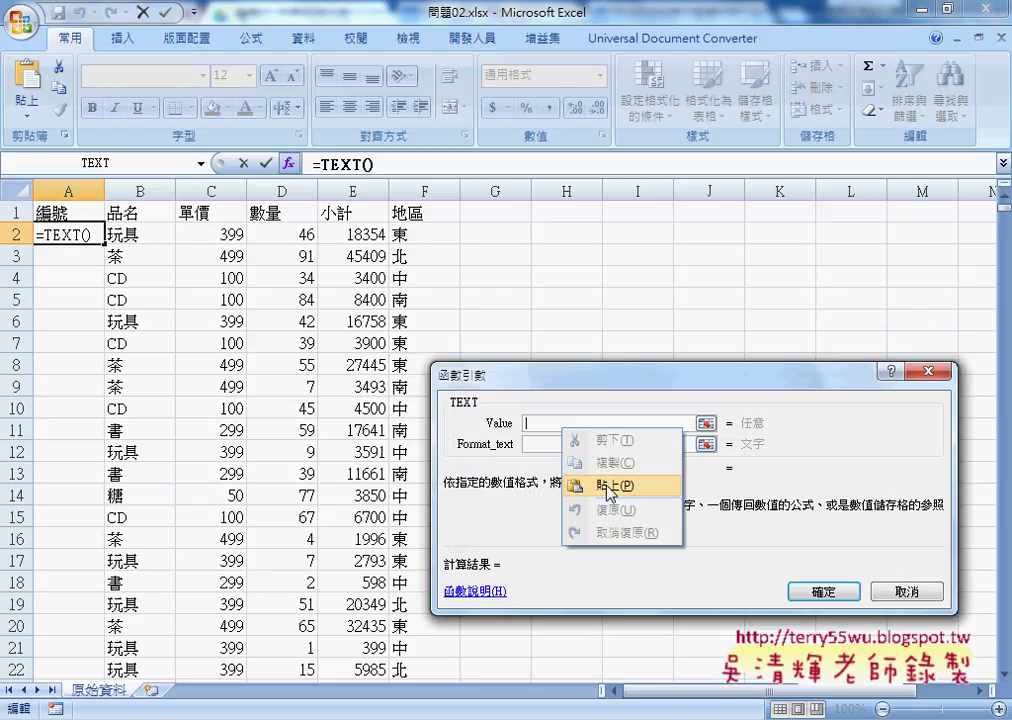
pyautogui.click(608, 481)
pyautogui.click(572, 449)
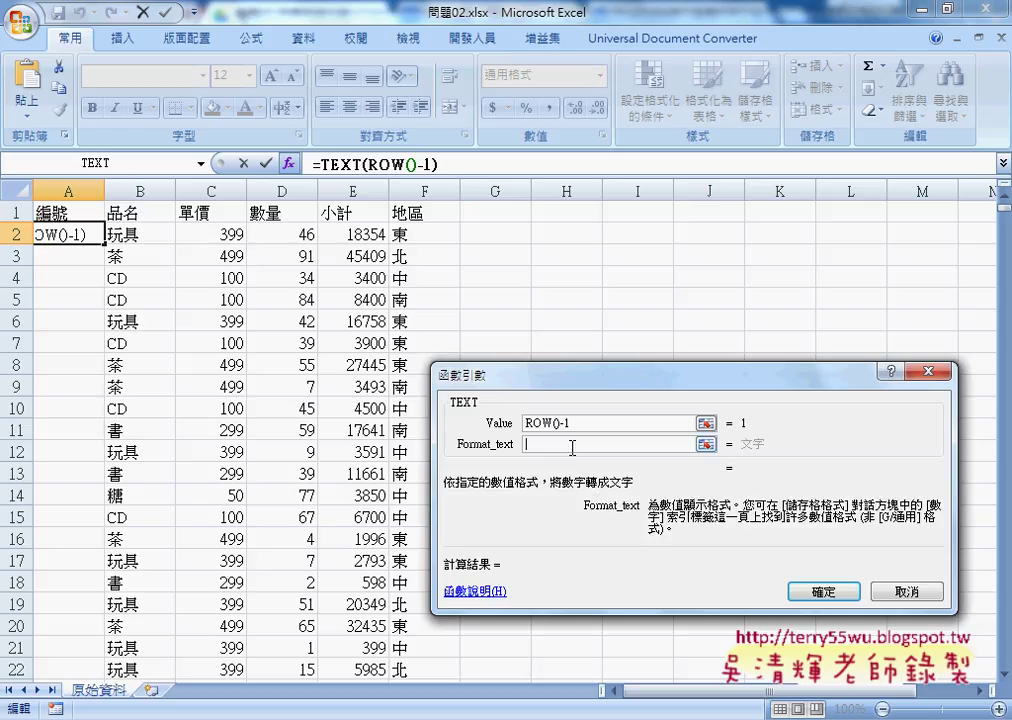
pyautogui.write('""')
pyautogui.write('0')
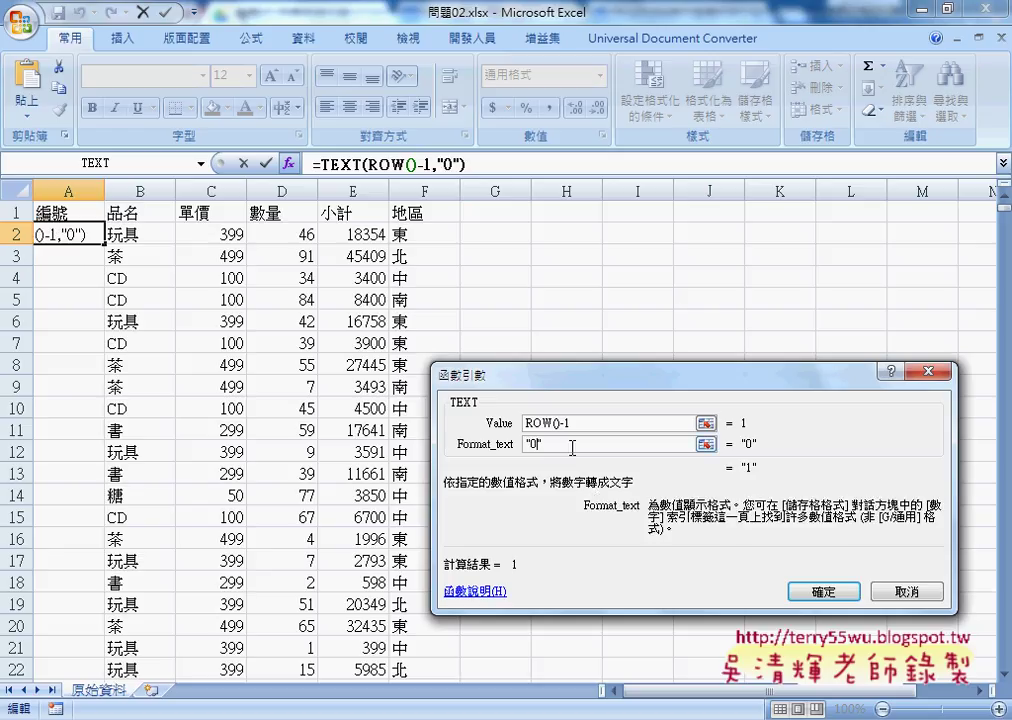
pyautogui.write('000')
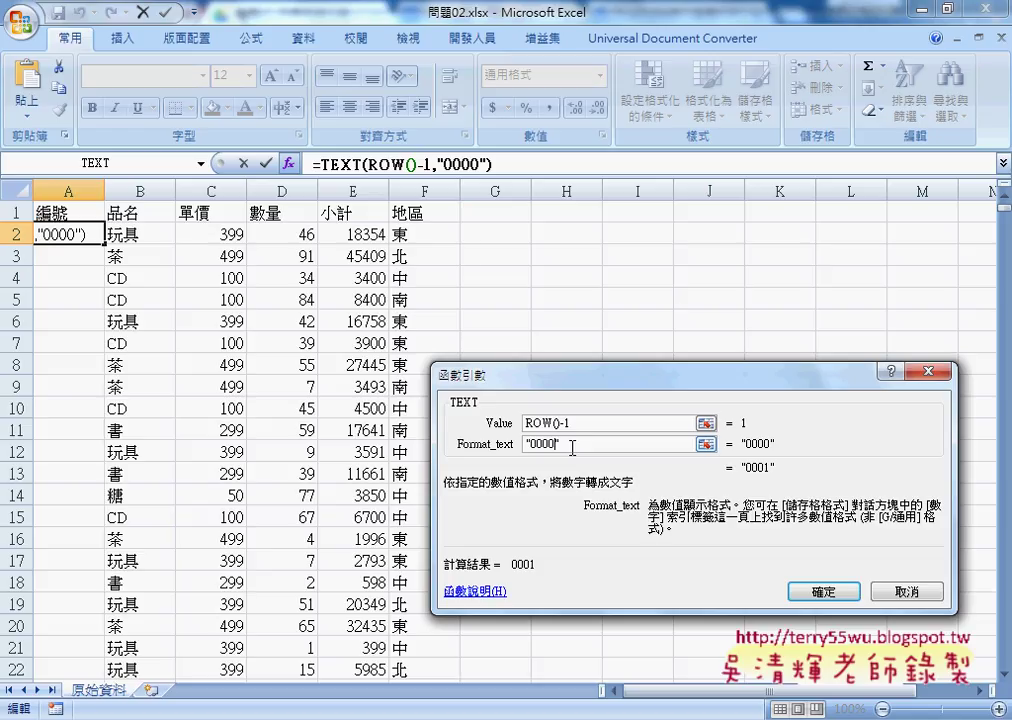
pyautogui.click(832, 592)
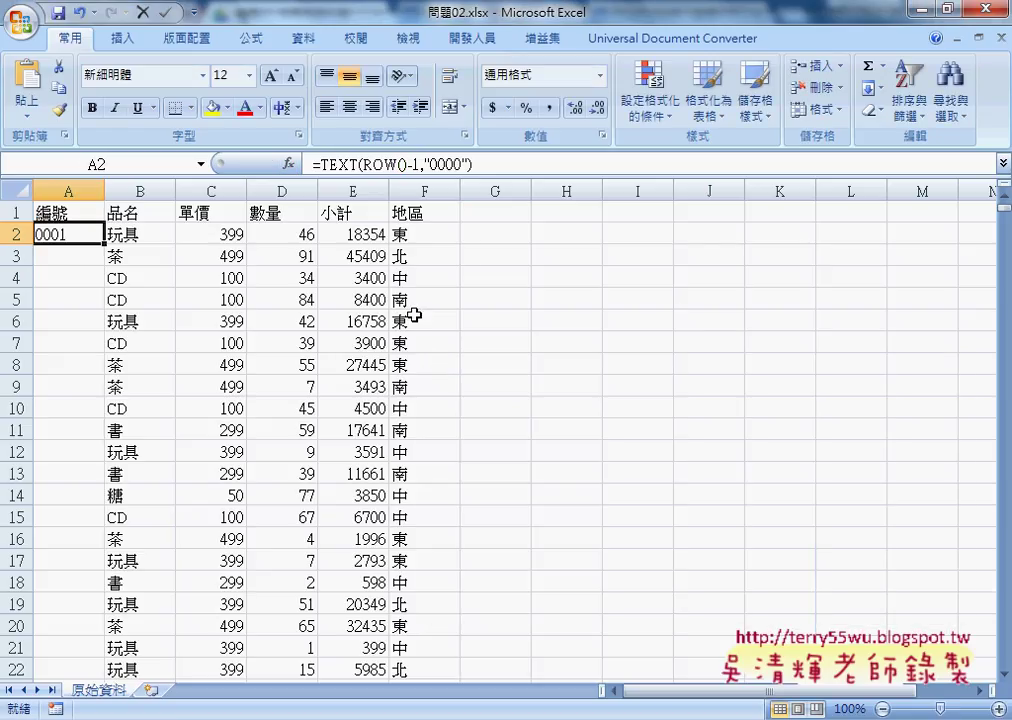
# - Fill the TEXT numbering formula down the 編號 column, check the header row, and minimize Excel
pyautogui.doubleClick(102, 244)
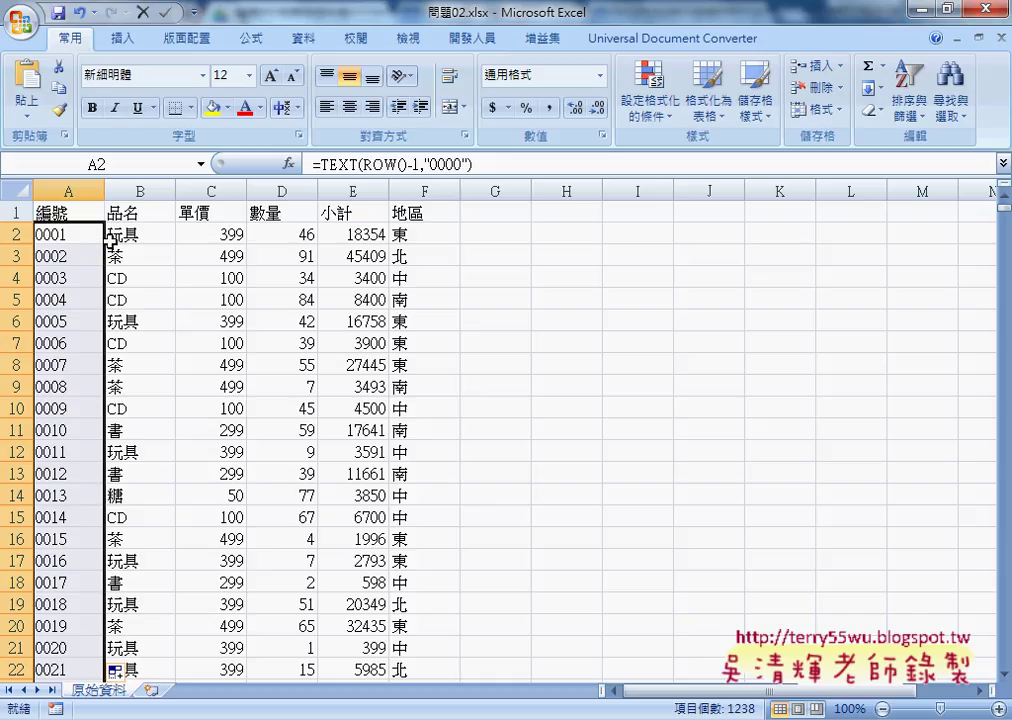
pyautogui.click(110, 234)
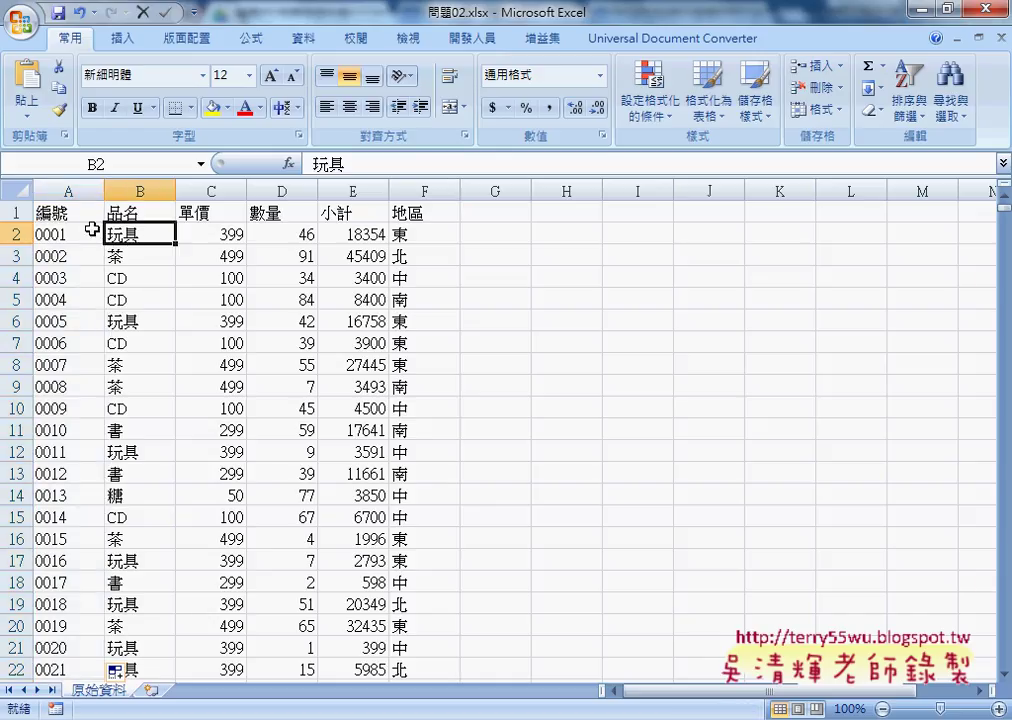
pyautogui.moveTo(66, 213); pyautogui.dragTo(439, 218)
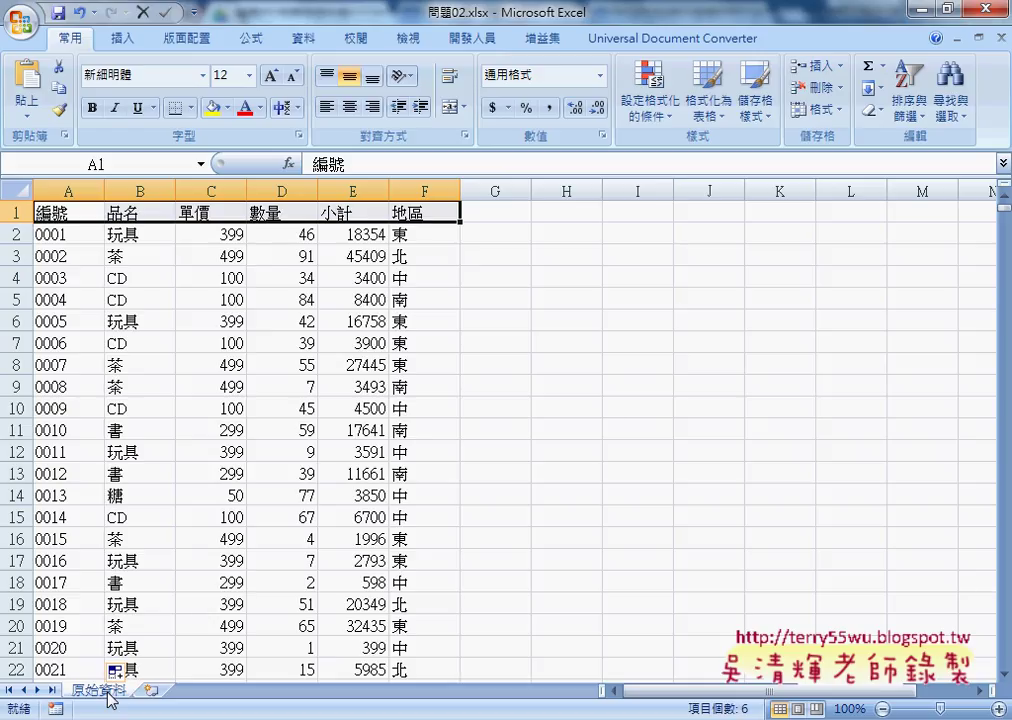
pyautogui.click(64, 235)
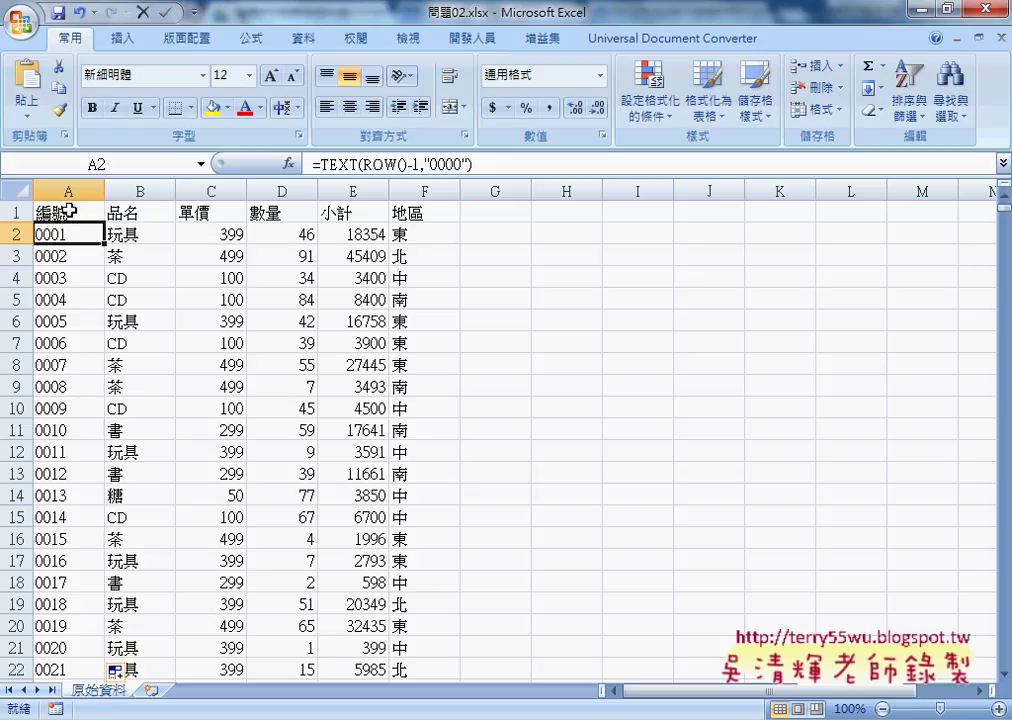
pyautogui.moveTo(82, 212)
pyautogui.mouseDown()
pyautogui.moveTo(392, 228)
pyautogui.moveTo(422, 218)
pyautogui.mouseUp()
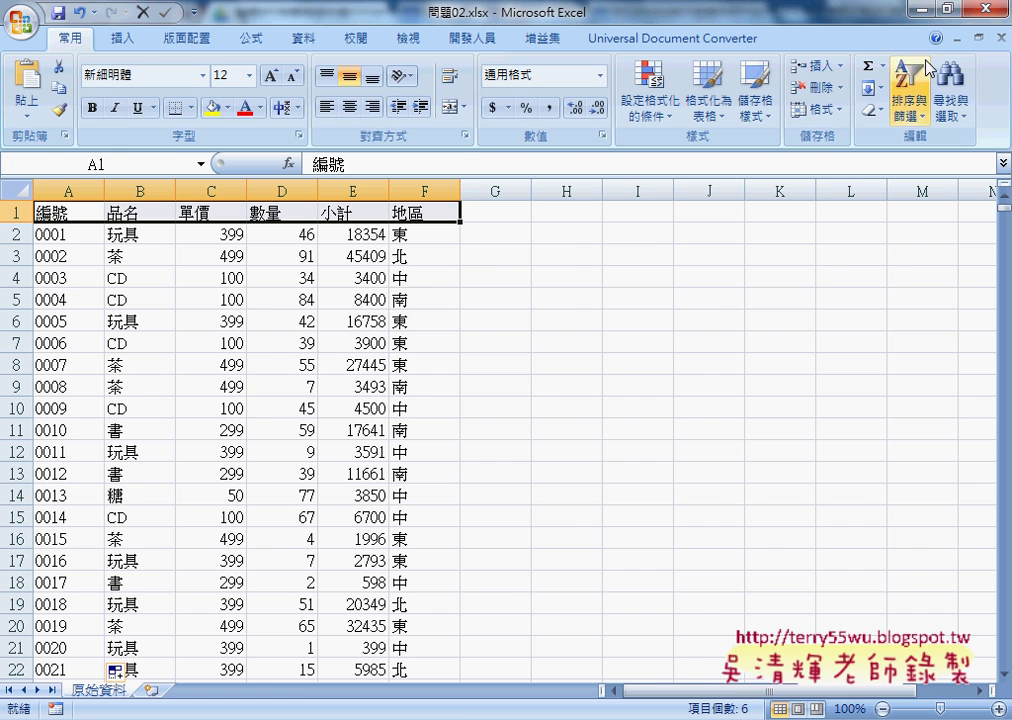
pyautogui.click(920, 10)
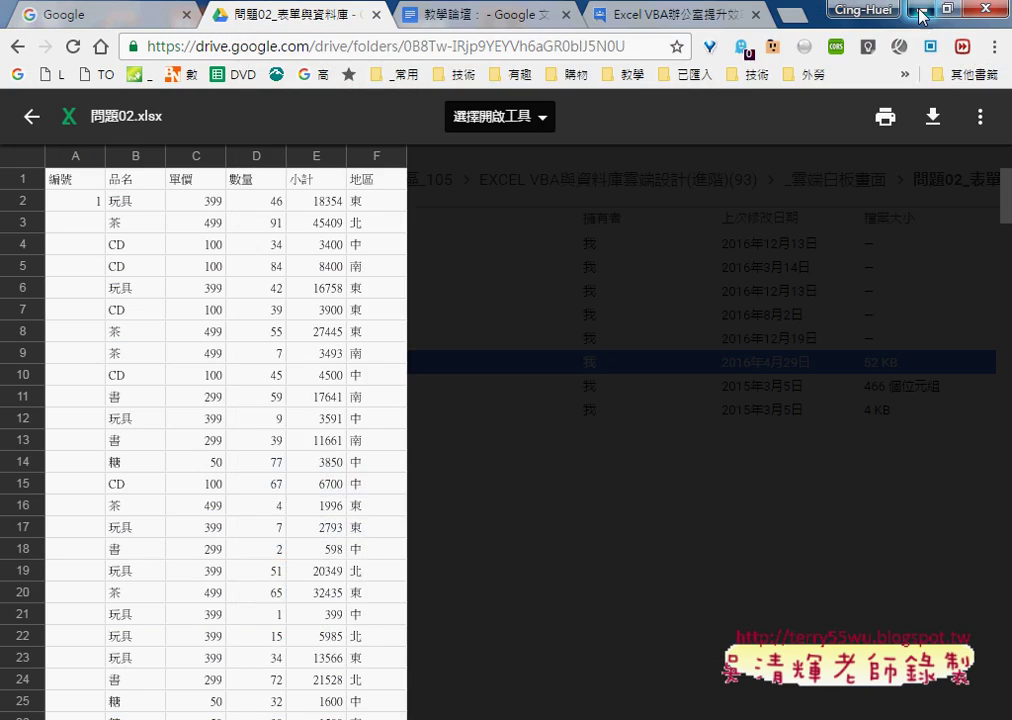
# - Run xampp-control.exe from D:\XAMPP563 and allow it past the security warning
pyautogui.click(926, 11)
pyautogui.doubleClick(513, 80)
pyautogui.doubleClick(38, 38)
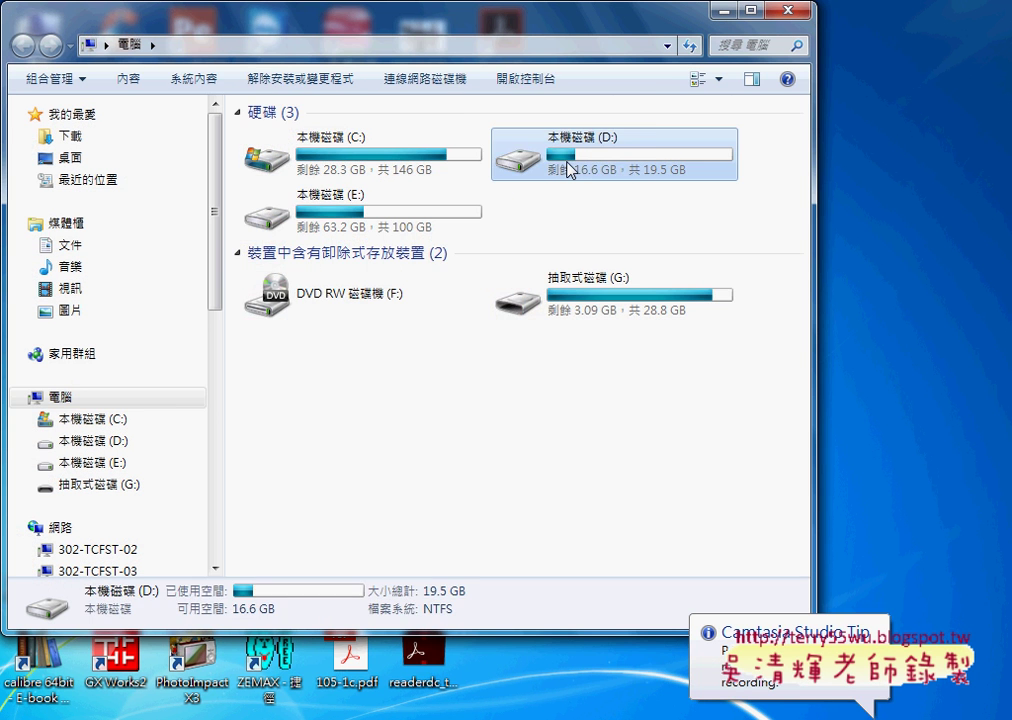
pyautogui.doubleClick(568, 170)
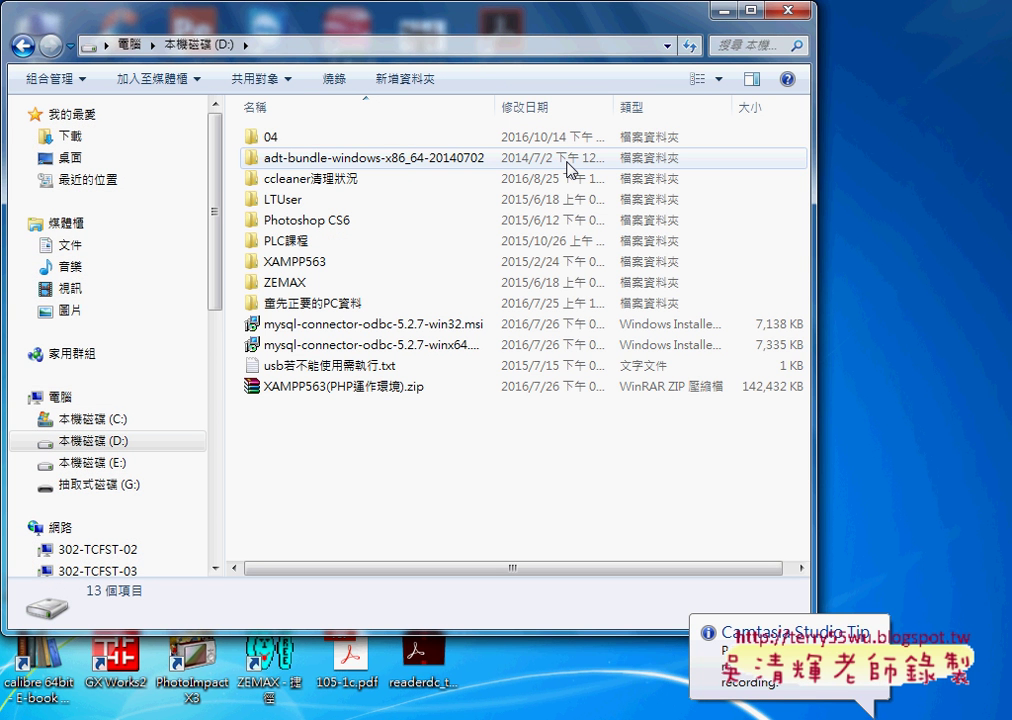
pyautogui.doubleClick(375, 264)
pyautogui.scroll(-6, 375, 300)
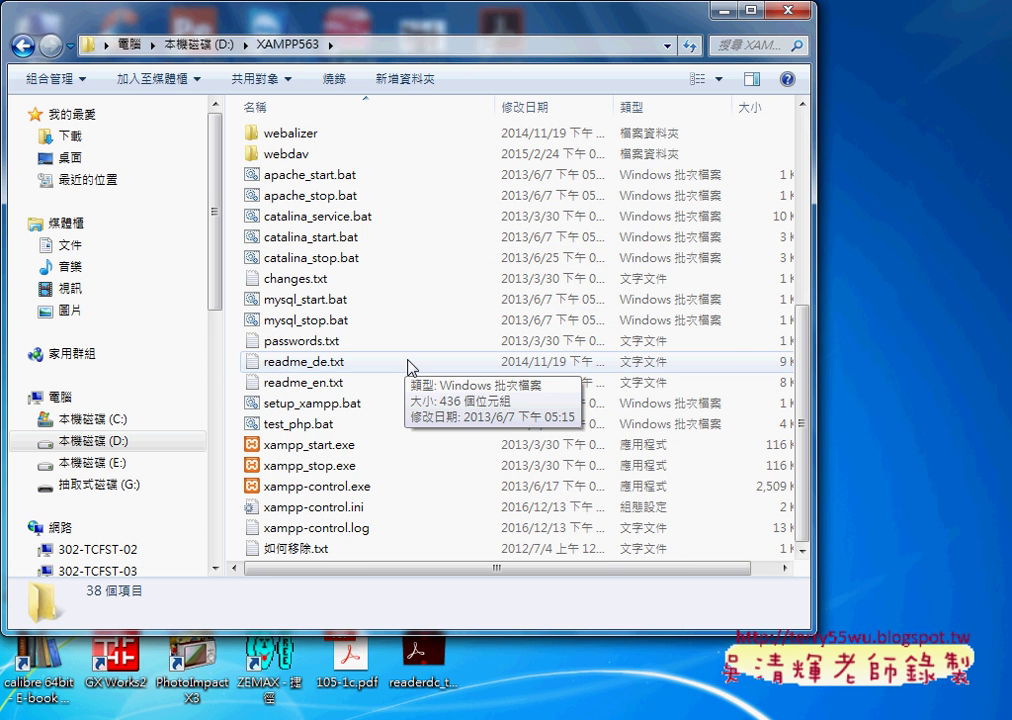
pyautogui.doubleClick(320, 488)
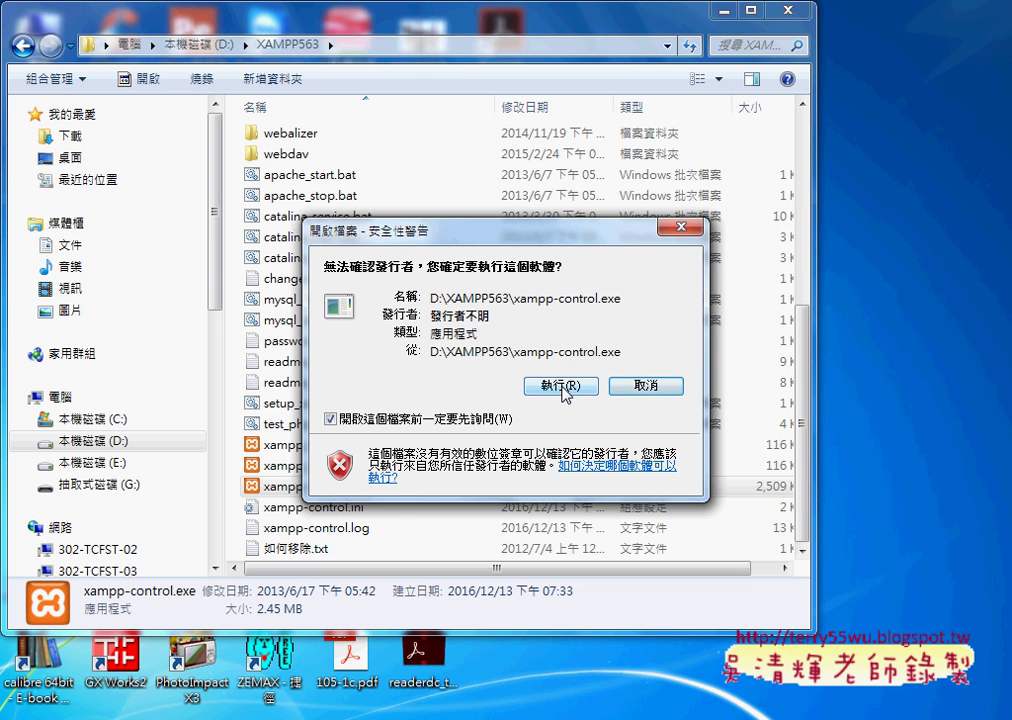
pyautogui.moveTo(511, 226); pyautogui.dragTo(659, 218)
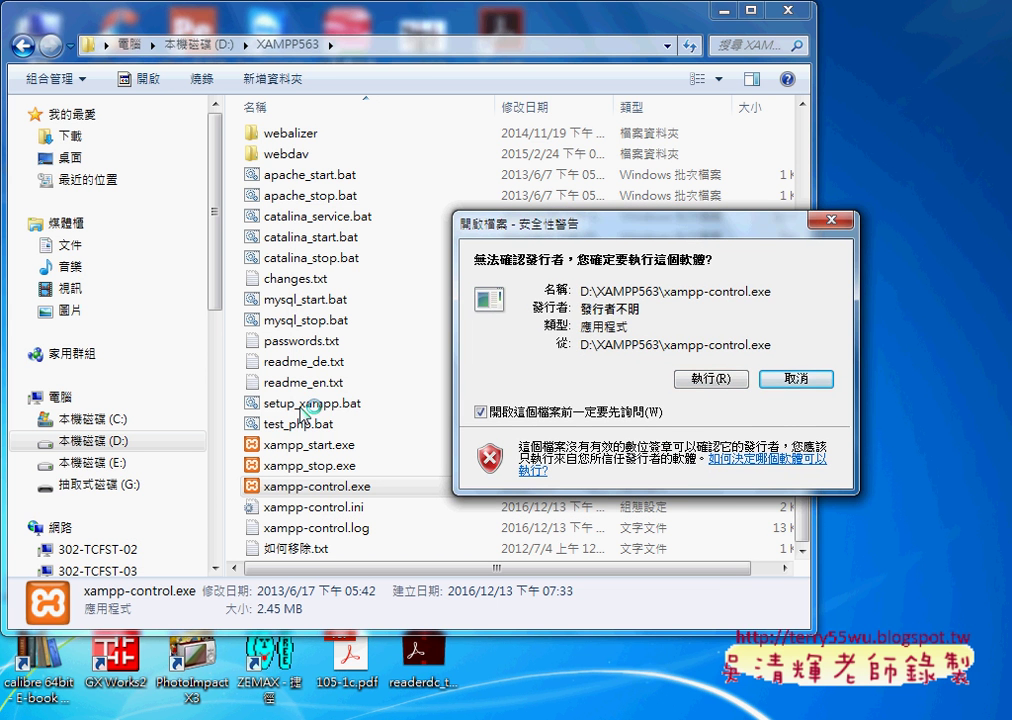
pyautogui.click(717, 379)
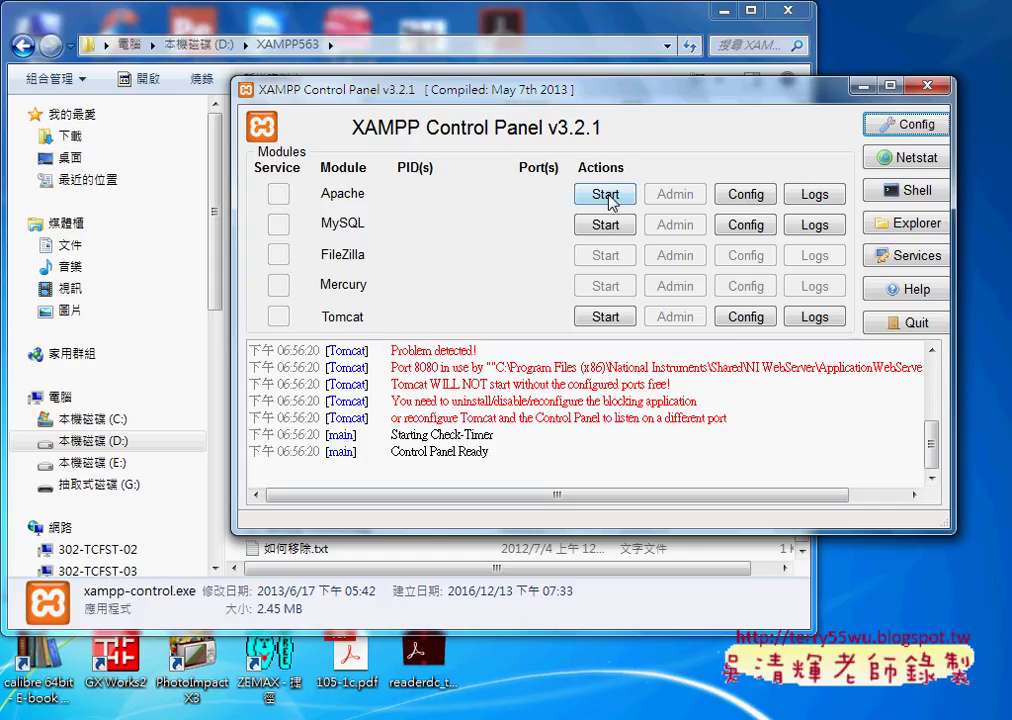
# - Start the Apache and MySQL services in the control panel
pyautogui.click(607, 195)
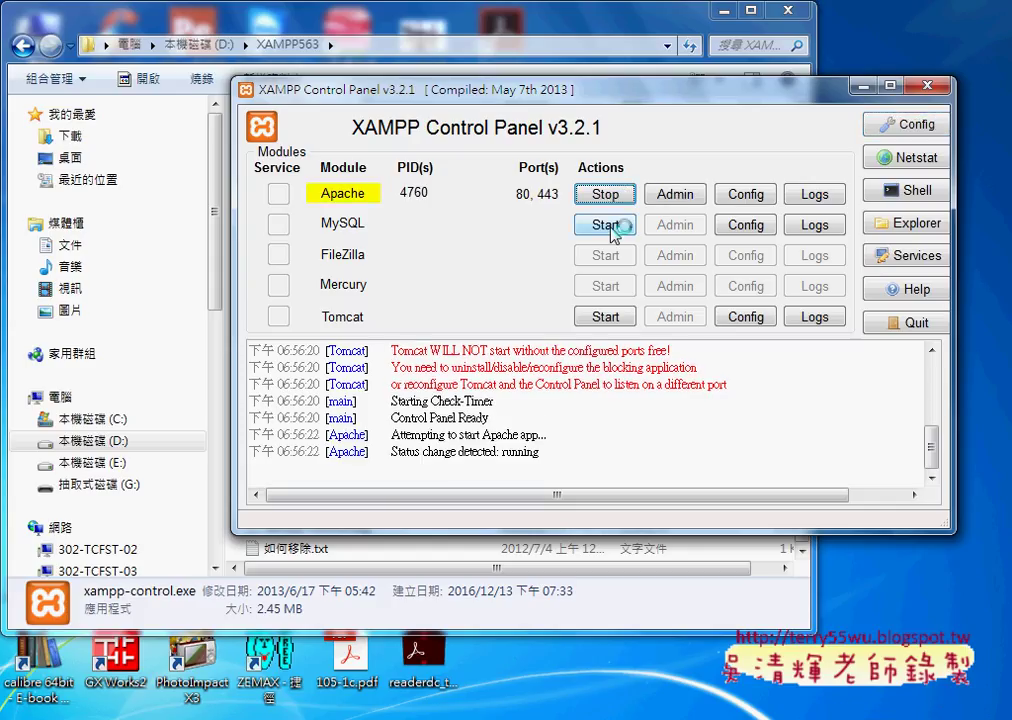
pyautogui.click(612, 226)
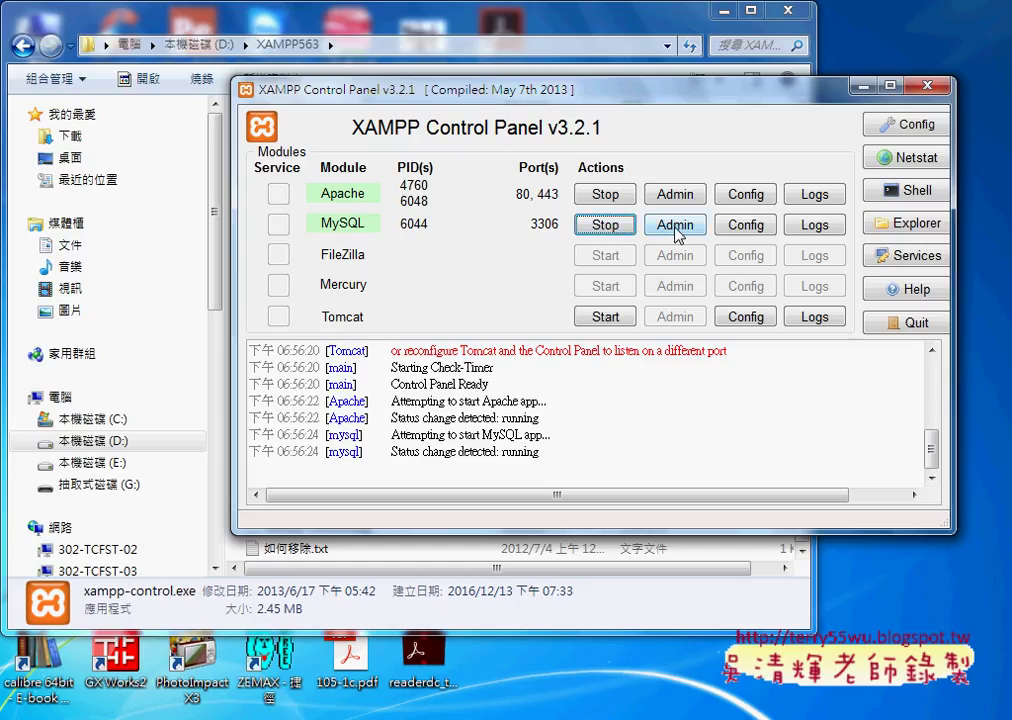
# - Open MySQL Admin and log into phpMyAdmin as root with the account password
pyautogui.click(676, 226)
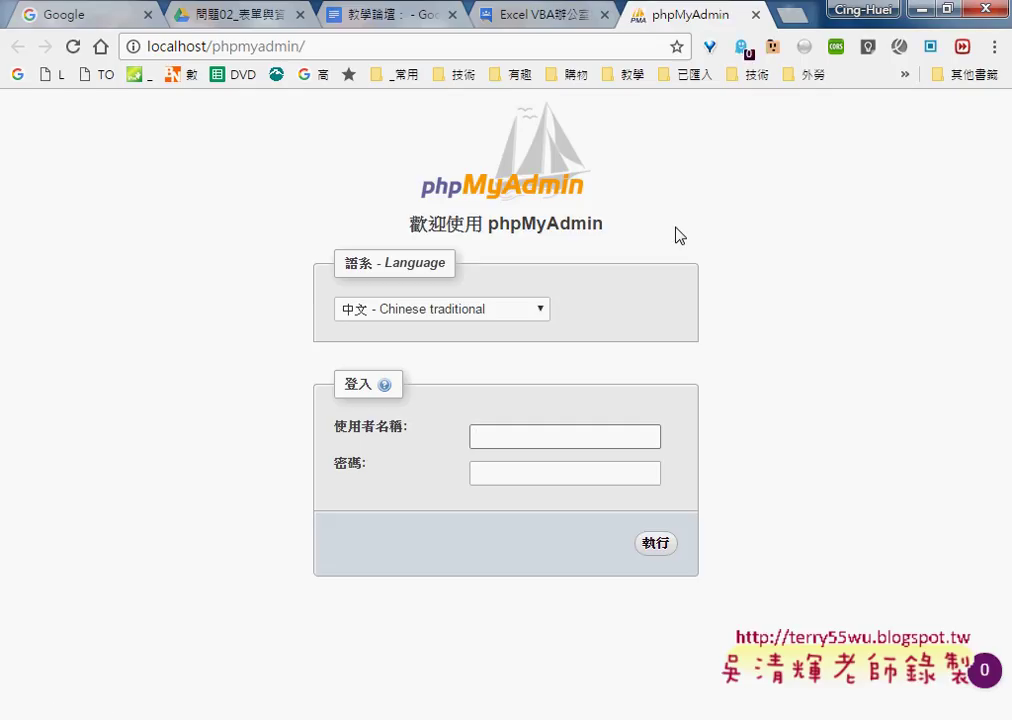
pyautogui.write('r')
pyautogui.write('oot')
pyautogui.press('Tab')
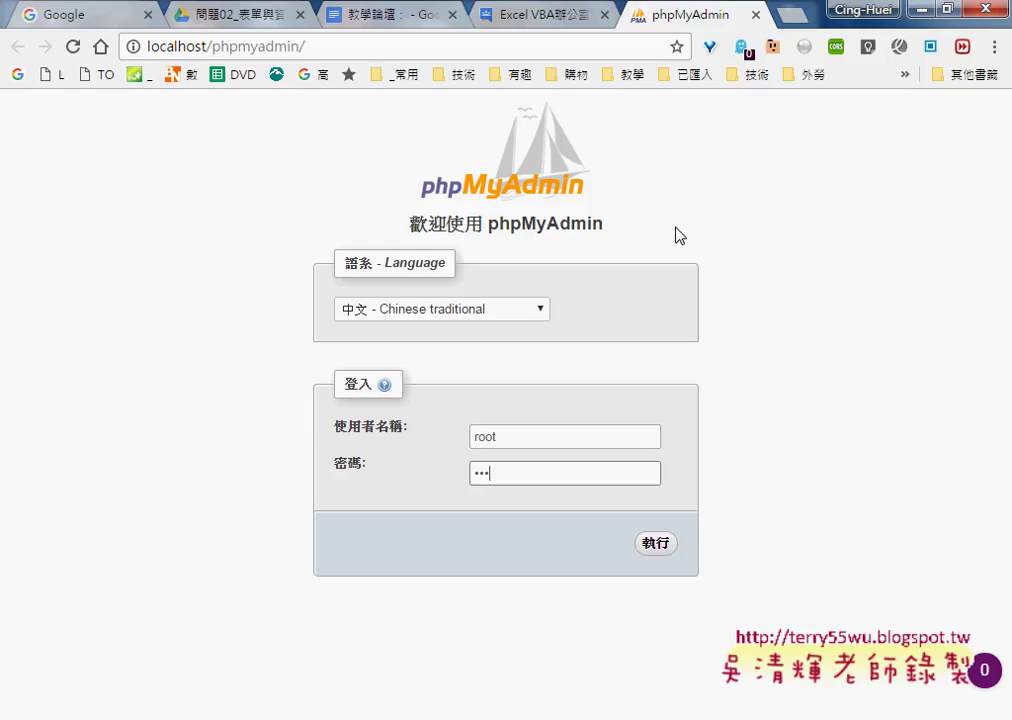
pyautogui.press('Return')
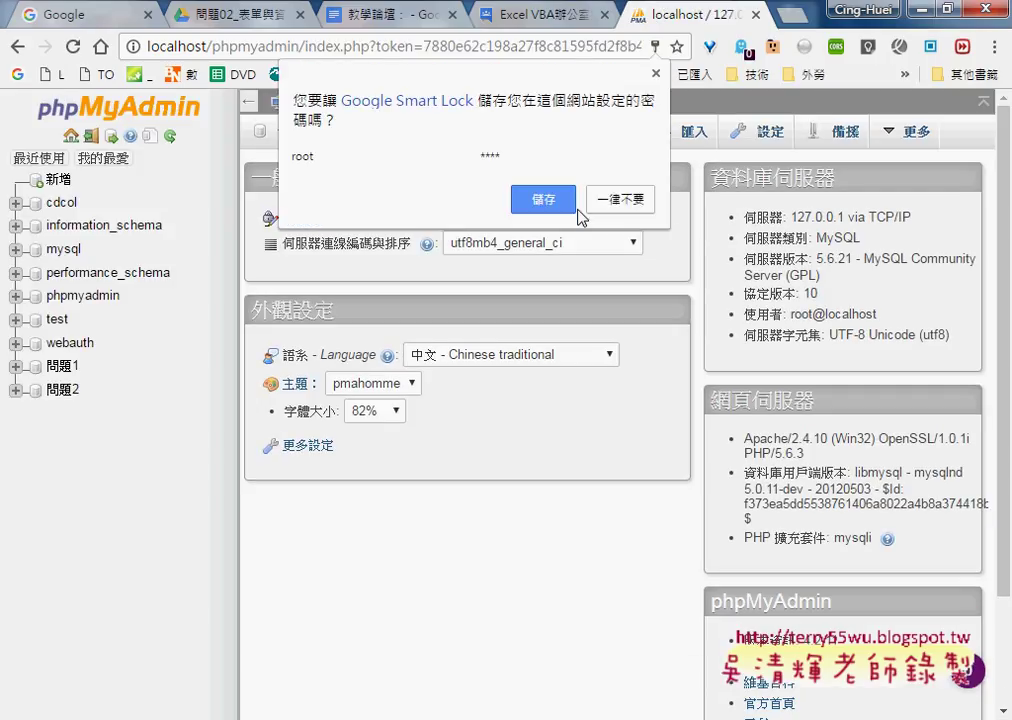
# - Dismiss the save-password prompt, browse the empty 問題2 table, and bring up its SQL query page
pyautogui.click(552, 200)
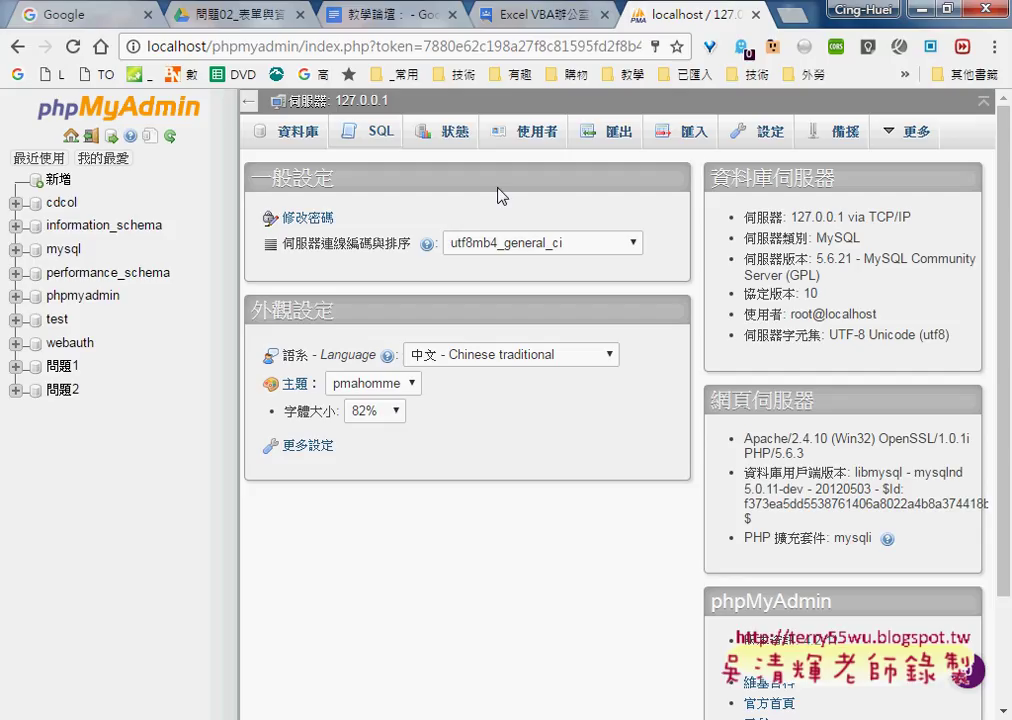
pyautogui.click(64, 392)
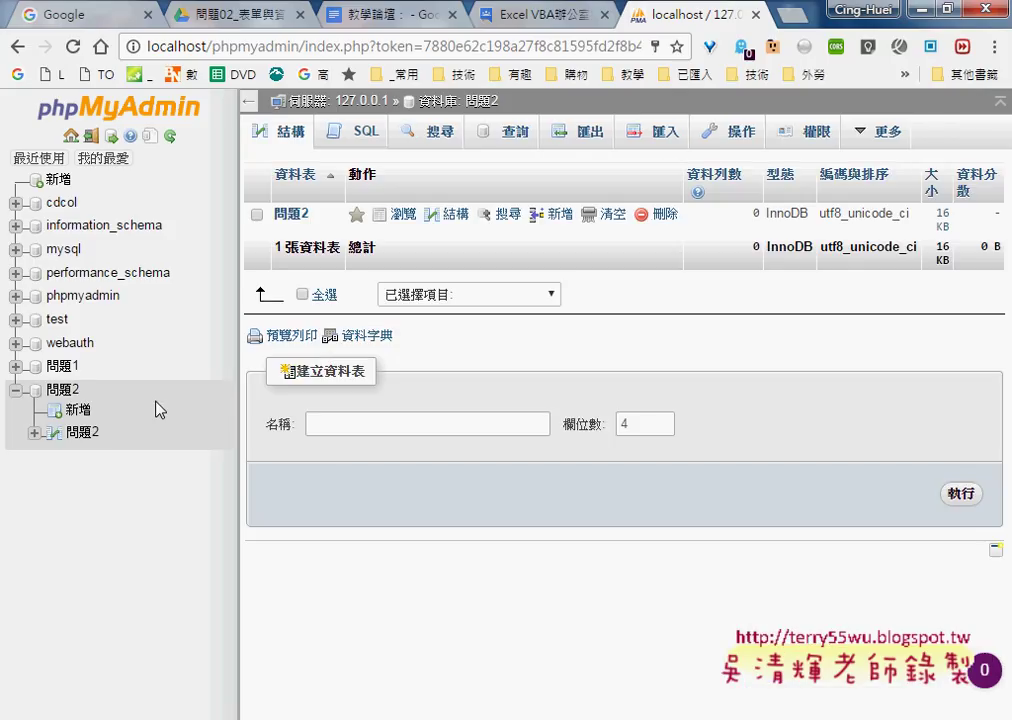
pyautogui.click(66, 368)
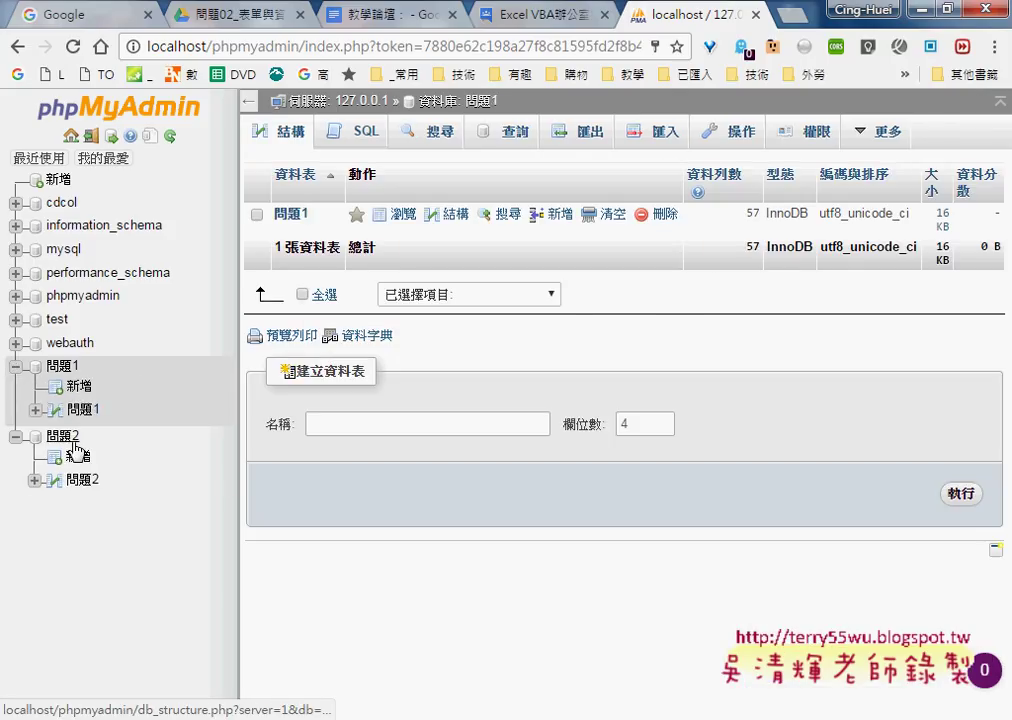
pyautogui.click(84, 480)
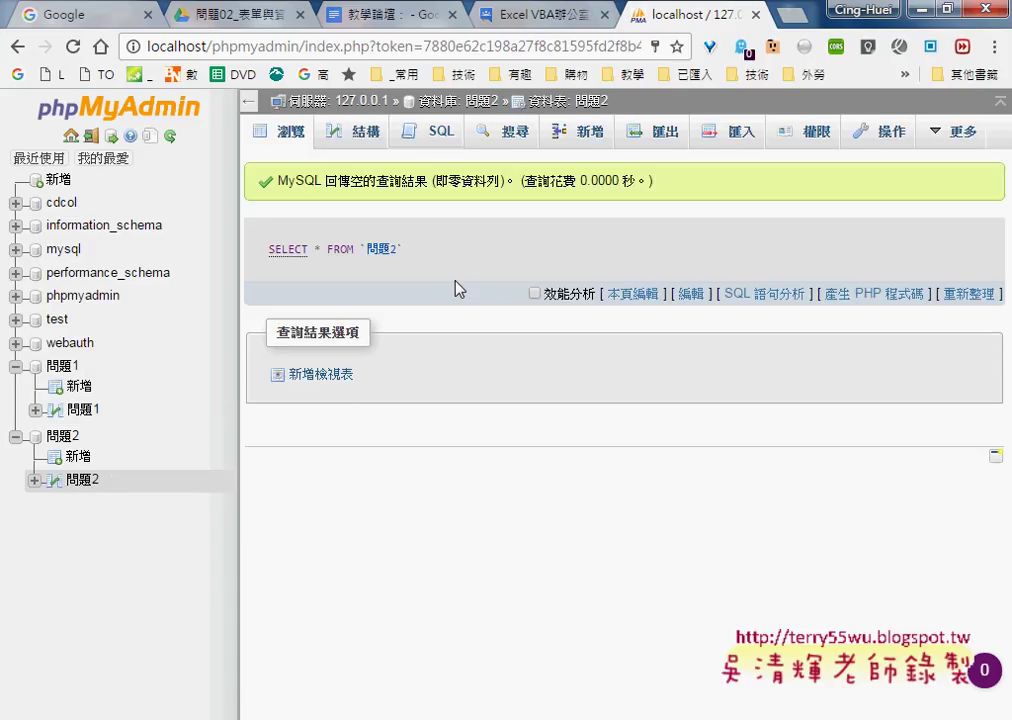
pyautogui.click(70, 443)
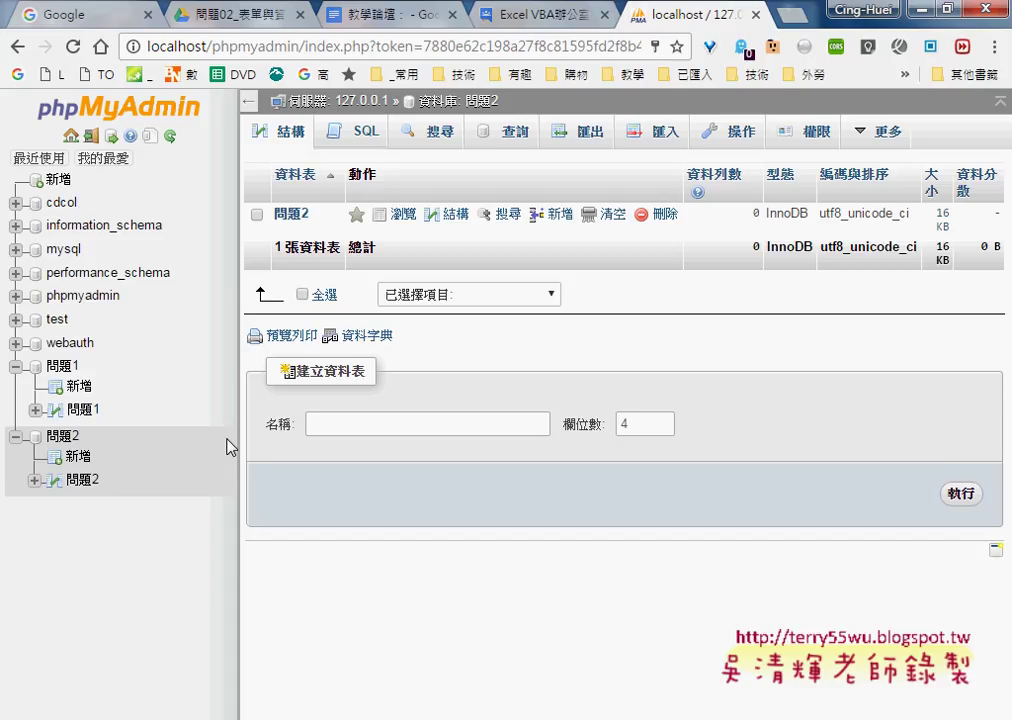
pyautogui.click(84, 484)
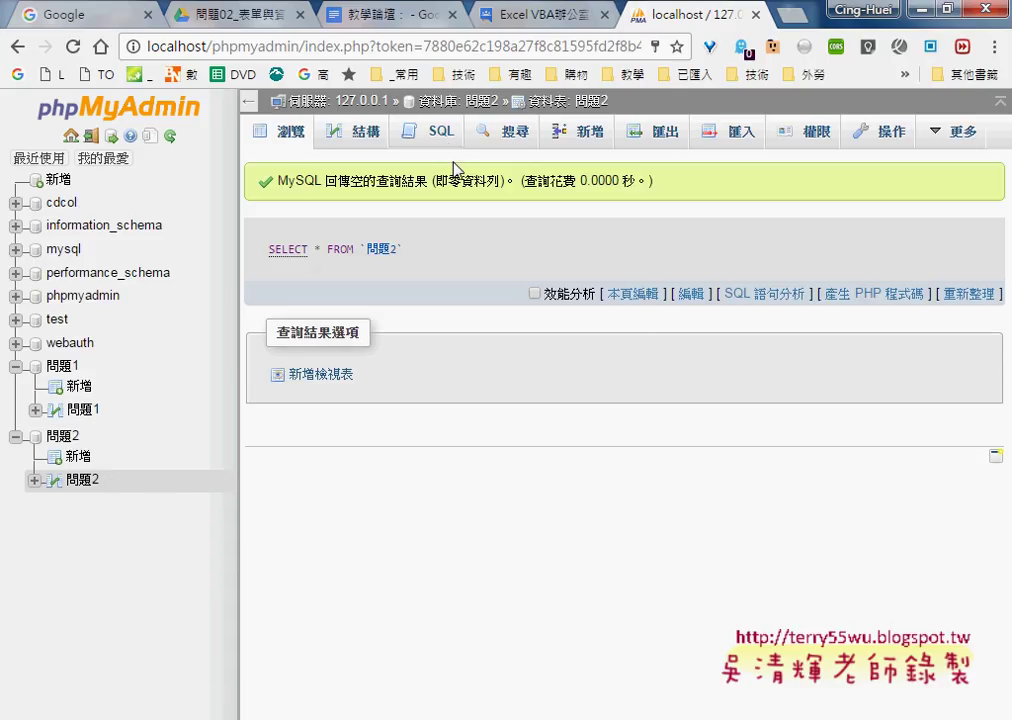
pyautogui.click(441, 132)
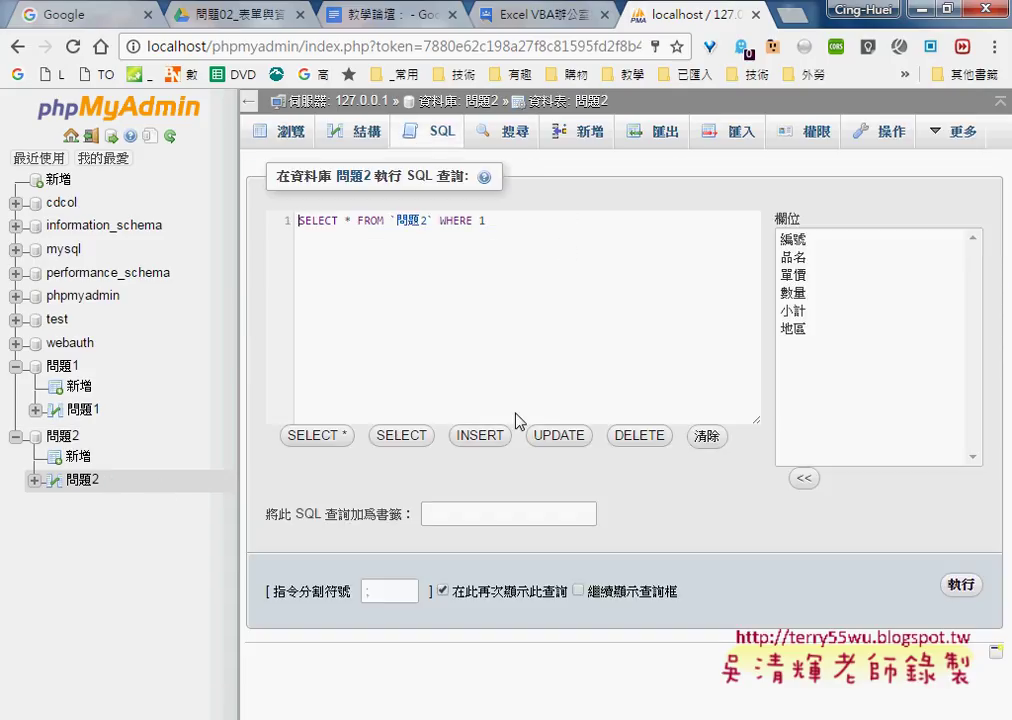
# - Generate an INSERT INTO template for 問題2 and delete its placeholder values
pyautogui.click(482, 437)
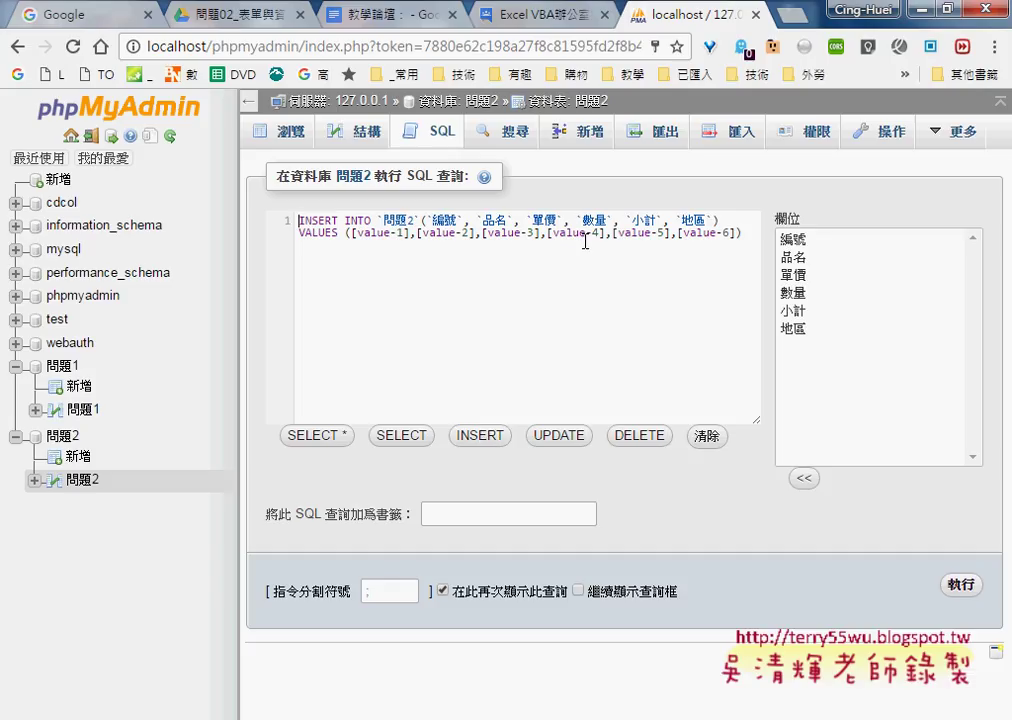
pyautogui.moveTo(349, 233); pyautogui.dragTo(738, 233)
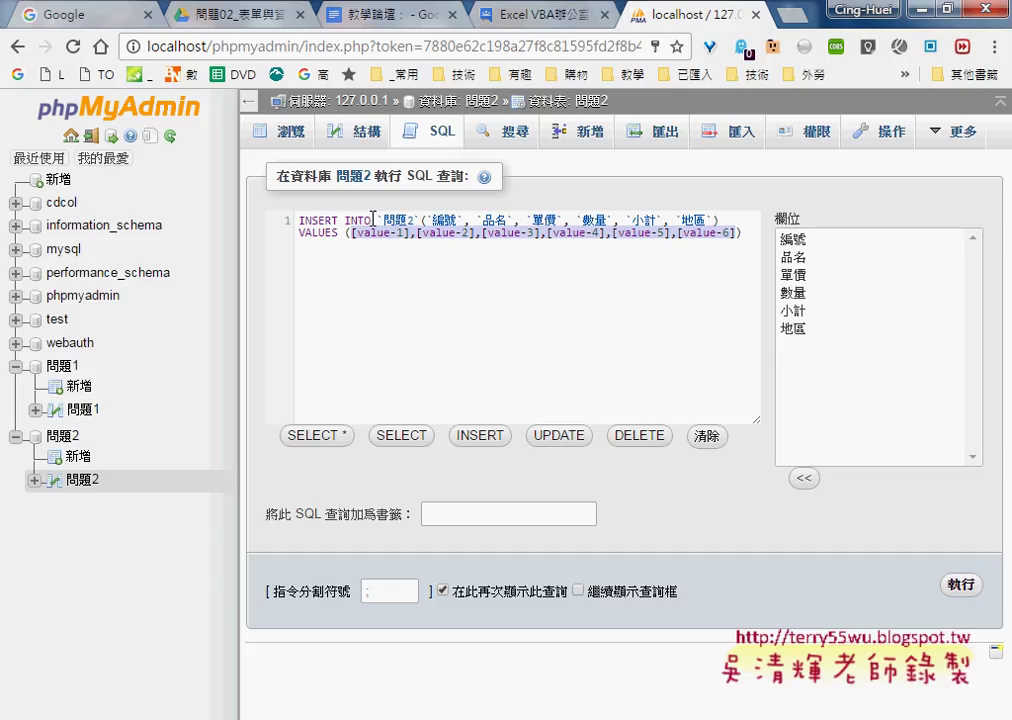
pyautogui.moveTo(428, 220); pyautogui.dragTo(463, 220)
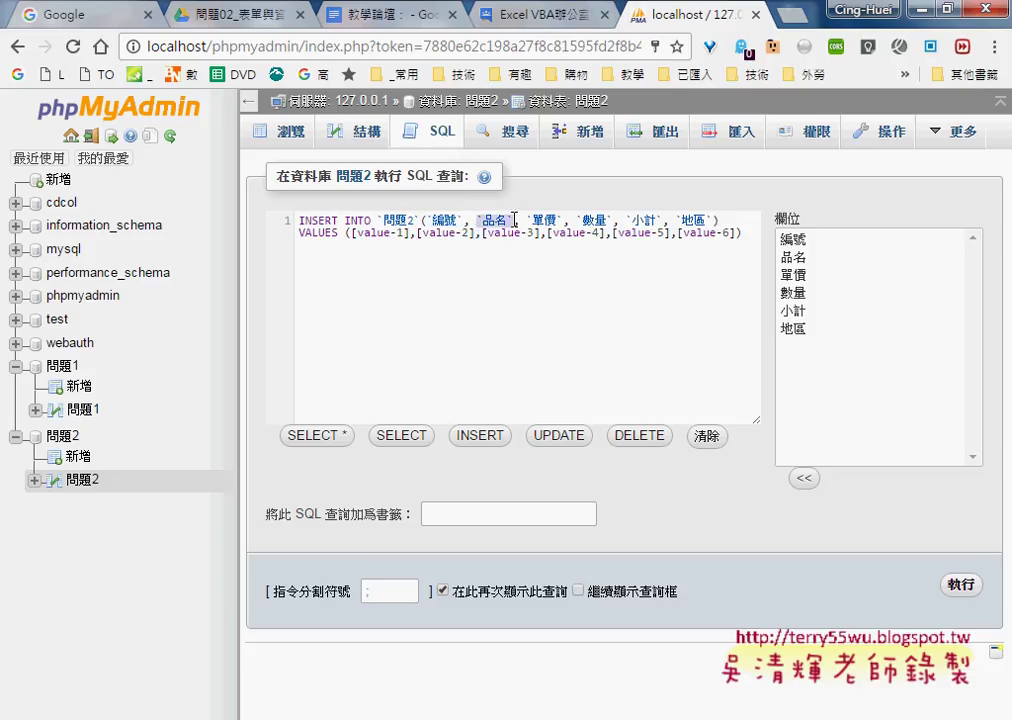
pyautogui.click(427, 219)
pyautogui.moveTo(427, 219); pyautogui.dragTo(462, 219)
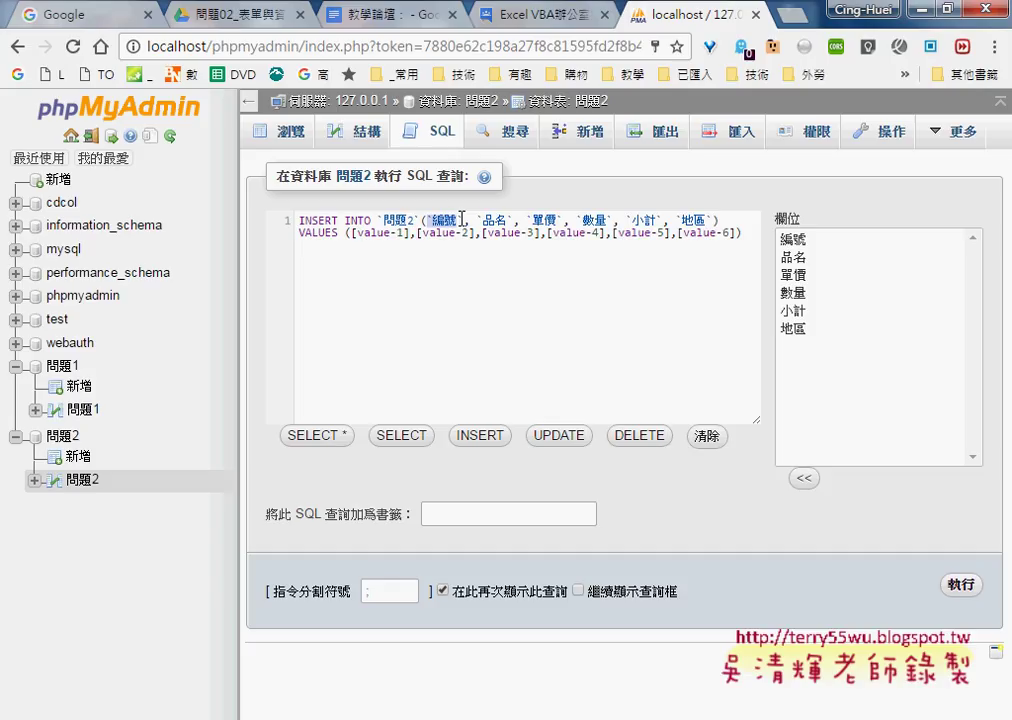
pyautogui.moveTo(345, 233); pyautogui.dragTo(738, 234)
pyautogui.press('Delete')
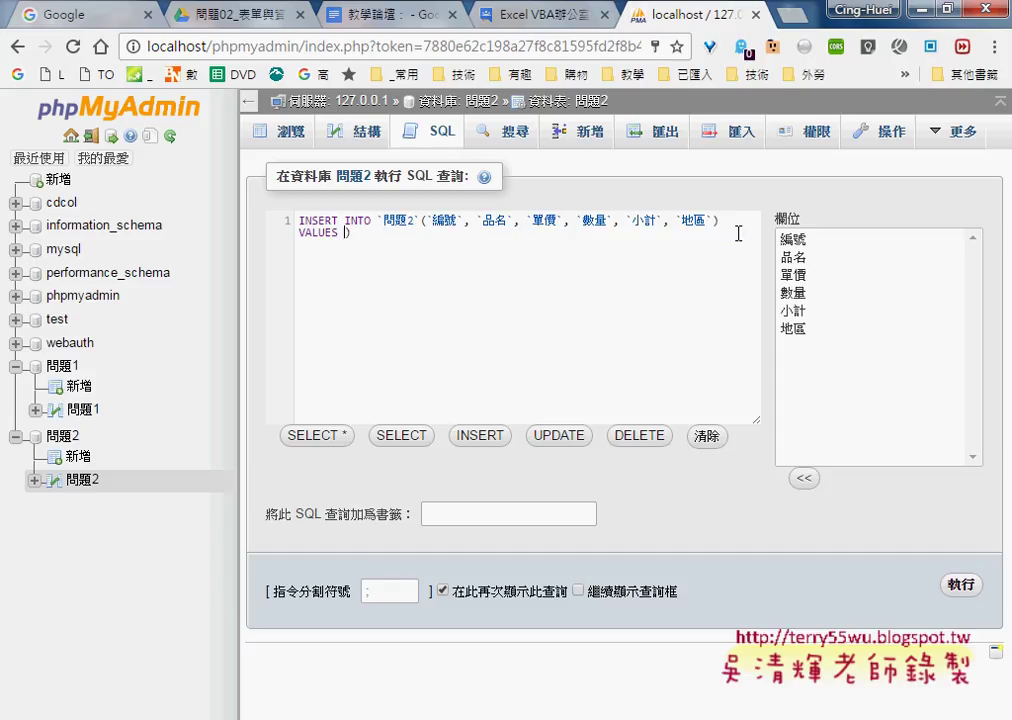
# - Confirm table 問題2 has no rows, then regenerate the INSERT INTO template
pyautogui.click(86, 481)
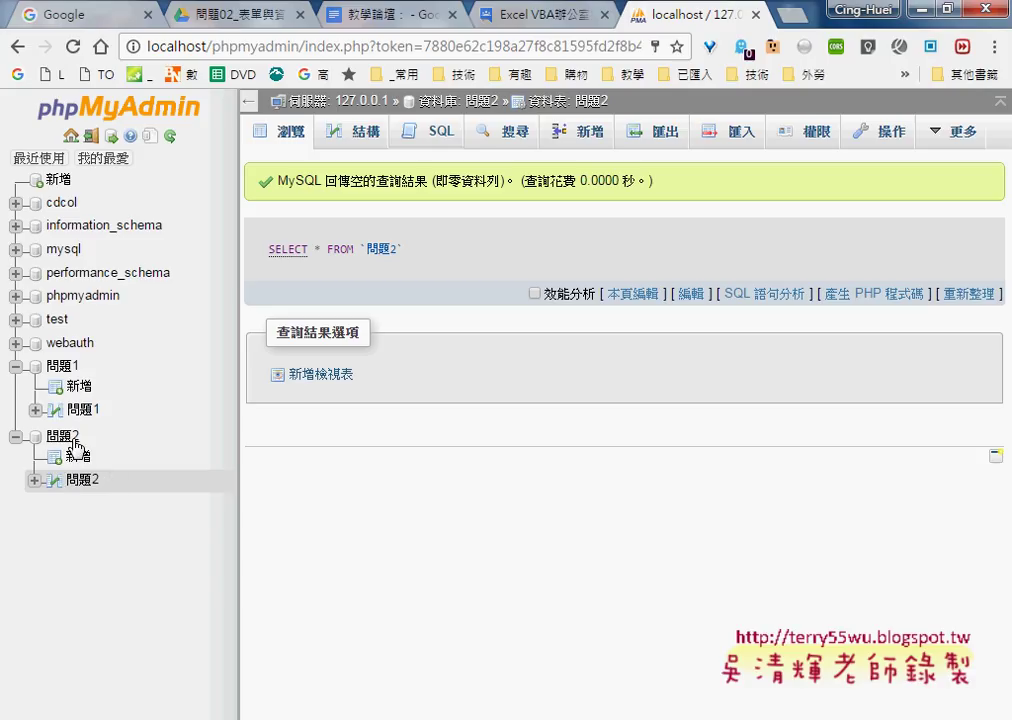
pyautogui.click(79, 481)
pyautogui.click(443, 140)
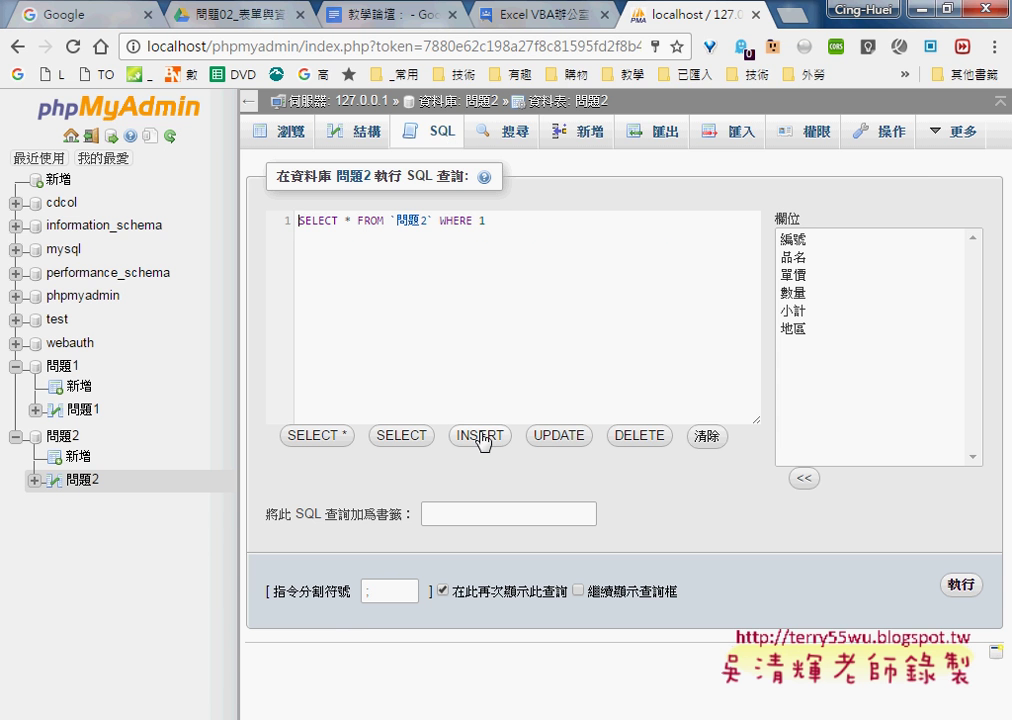
pyautogui.click(482, 437)
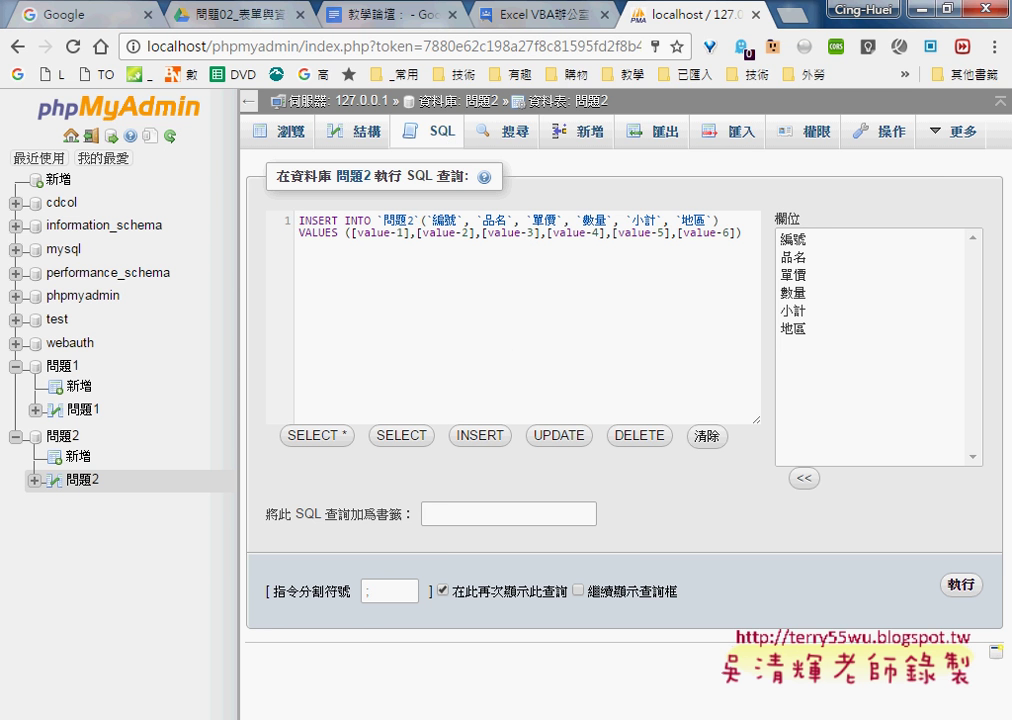
# - Copy row A2:F2 (0001, 玩具, 399, 46, 18354, 東) in Excel and return to the browser
pyautogui.hotkey('alt', 'Tab')
pyautogui.moveTo(47, 234); pyautogui.dragTo(406, 235)
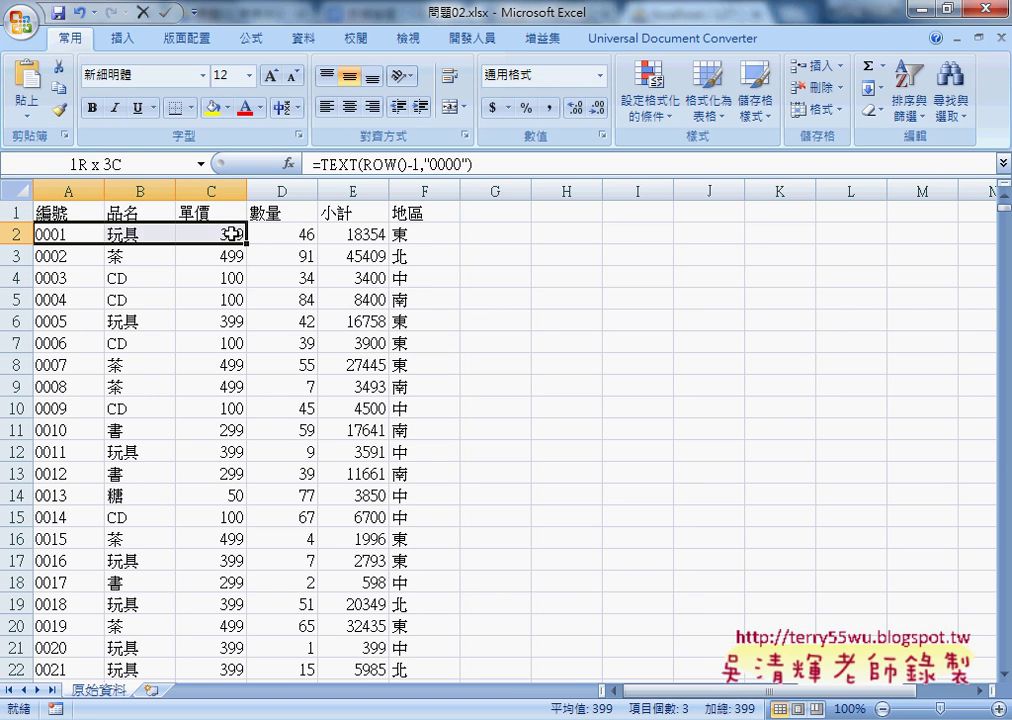
pyautogui.hotkey('ctrl', 'c')
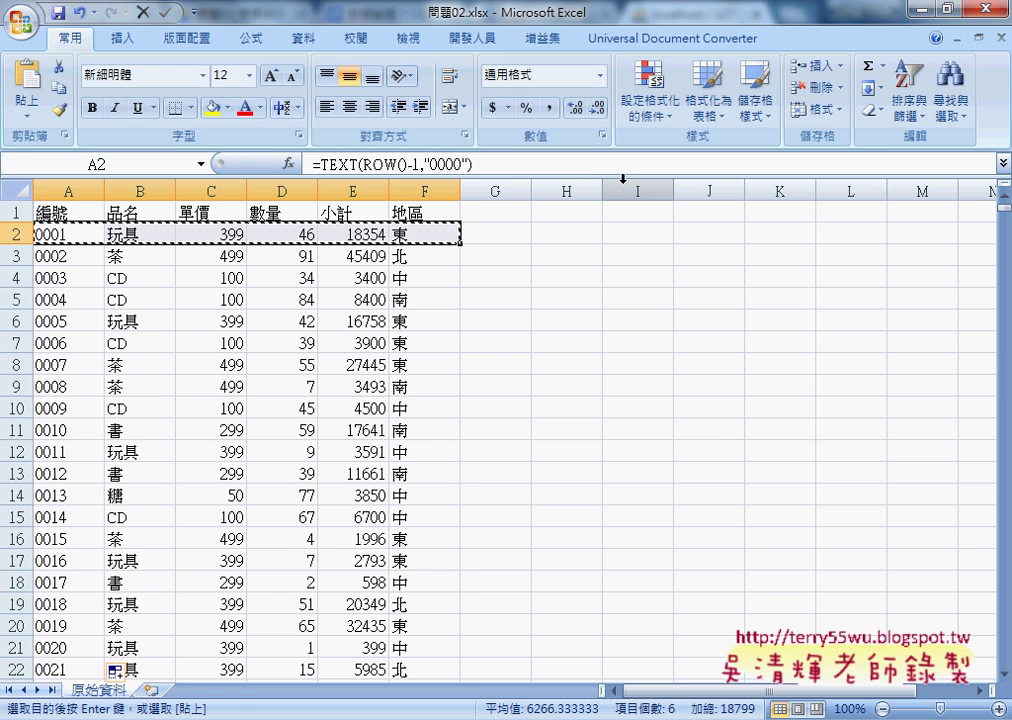
pyautogui.click(921, 12)
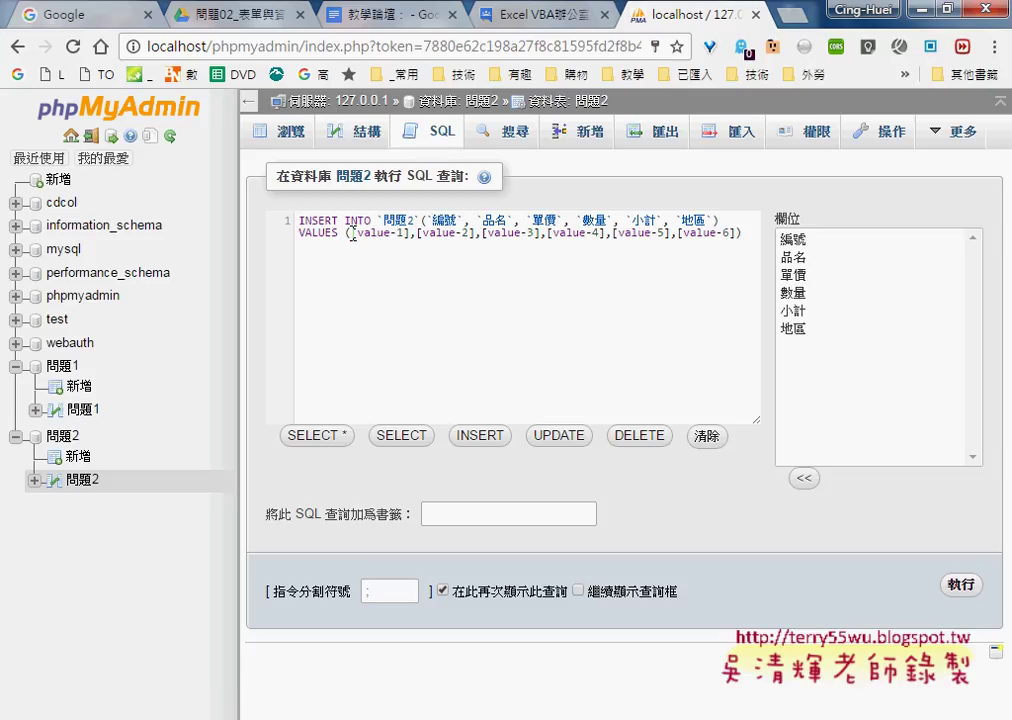
# - Paste the copied row over [value-1]…[value-6] and separate the six values with commas
pyautogui.moveTo(350, 232); pyautogui.dragTo(734, 242)
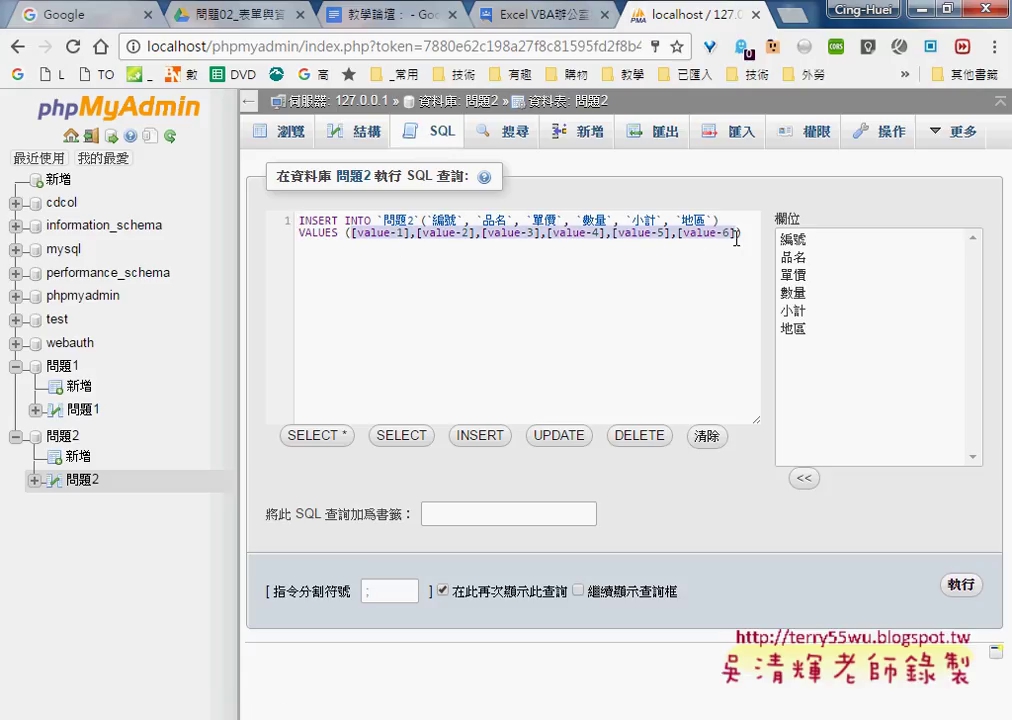
pyautogui.hotkey('ctrl', 'v')
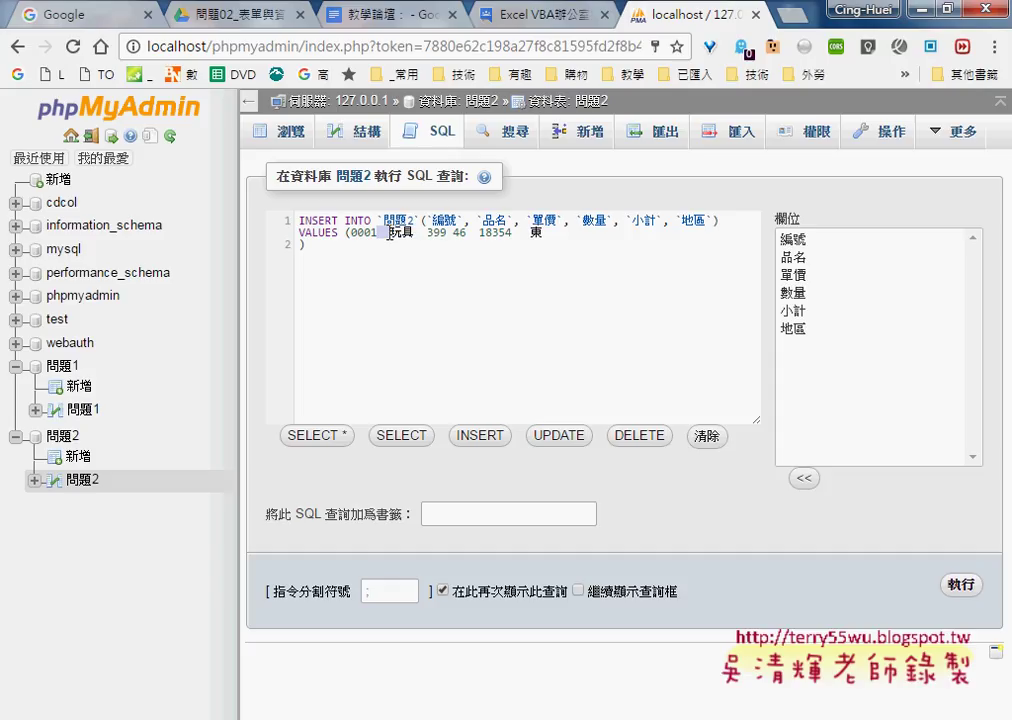
pyautogui.write(',')
pyautogui.press('Delete')
pyautogui.write(',')
pyautogui.press('Delete')
pyautogui.write(',46')
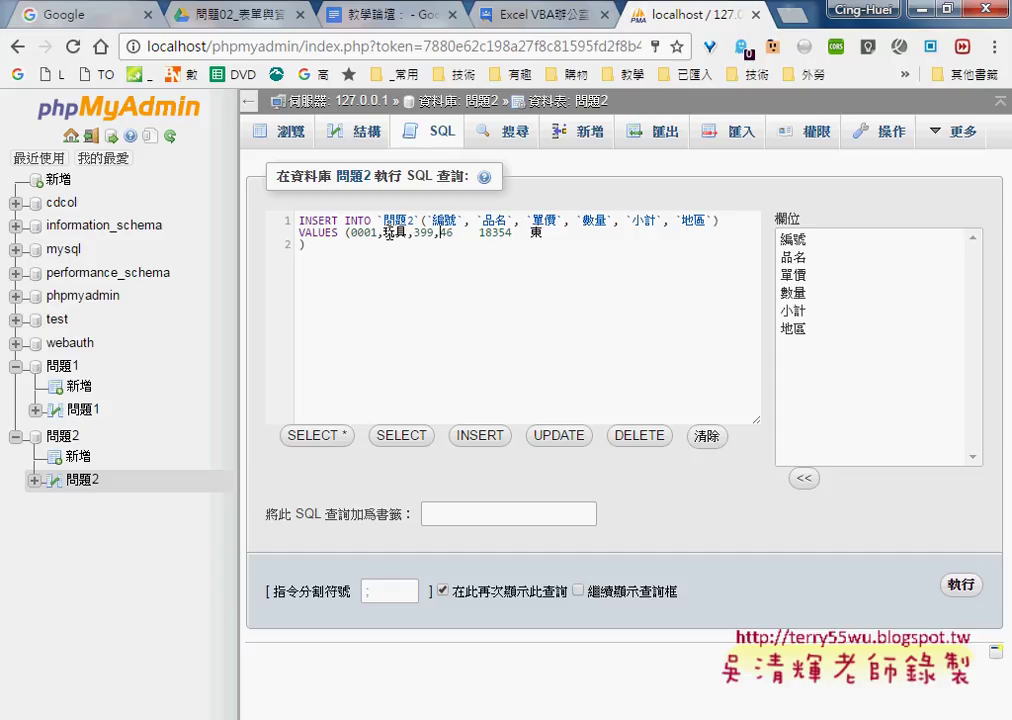
pyautogui.press('Right')
pyautogui.press('Right')
pyautogui.press('Delete')
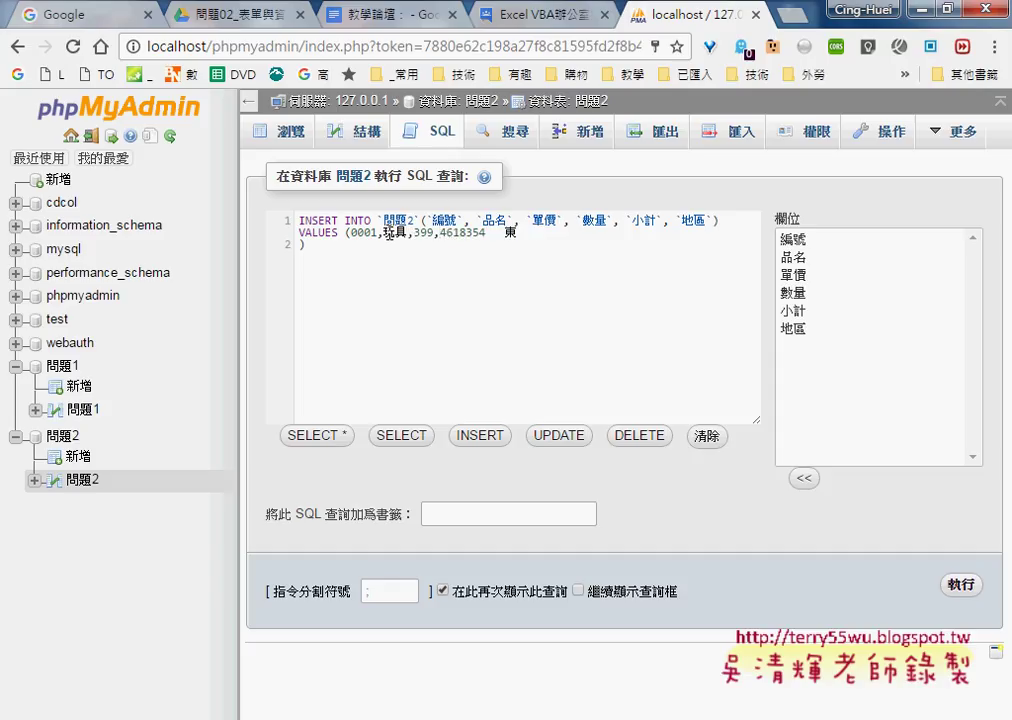
pyautogui.write(',')
pyautogui.press('Right')
pyautogui.press('Right')
# - Quote the text values '0001', '玩具' and '東', then run the INSERT query
pyautogui.press('Right')
pyautogui.press('Right')
pyautogui.press('Delete')
pyautogui.write(',')
pyautogui.press('Delete')
pyautogui.hotkey('ctrl', 'Left')
pyautogui.hotkey('ctrl', 'Left')
pyautogui.hotkey('ctrl', 'Left')
pyautogui.hotkey('ctrl', 'Left')
pyautogui.hotkey('ctrl', 'Left')
pyautogui.press('Right')
pyautogui.write("'")
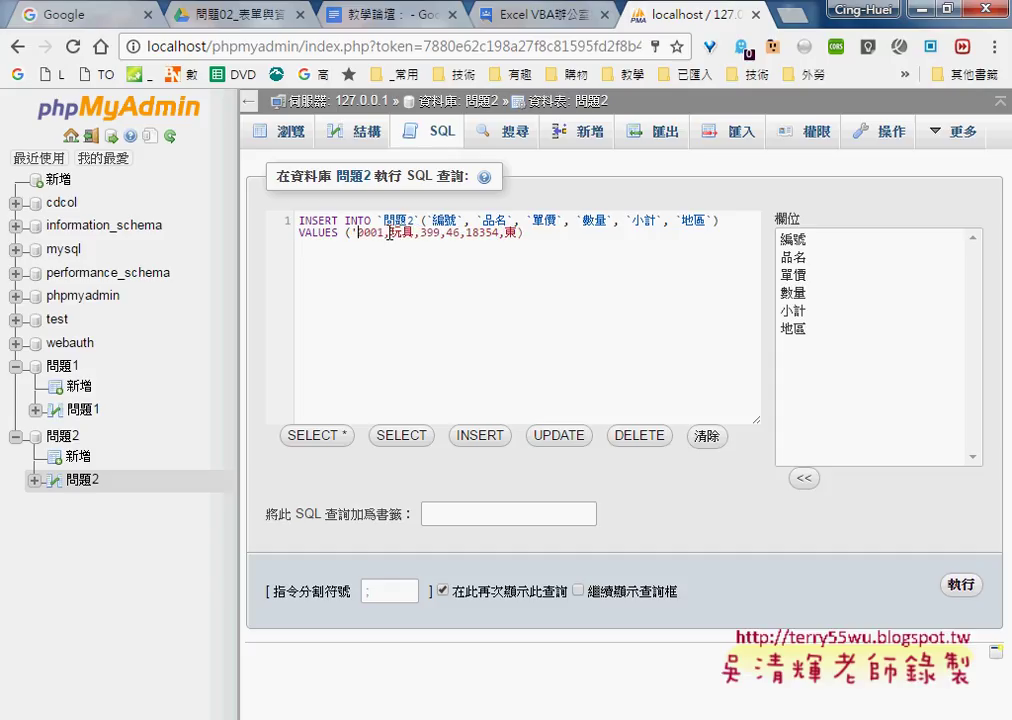
pyautogui.press('Right')
pyautogui.press('Right')
pyautogui.press('Right')
pyautogui.press('Right')
pyautogui.write("'")
pyautogui.press('Right')
pyautogui.write("'")
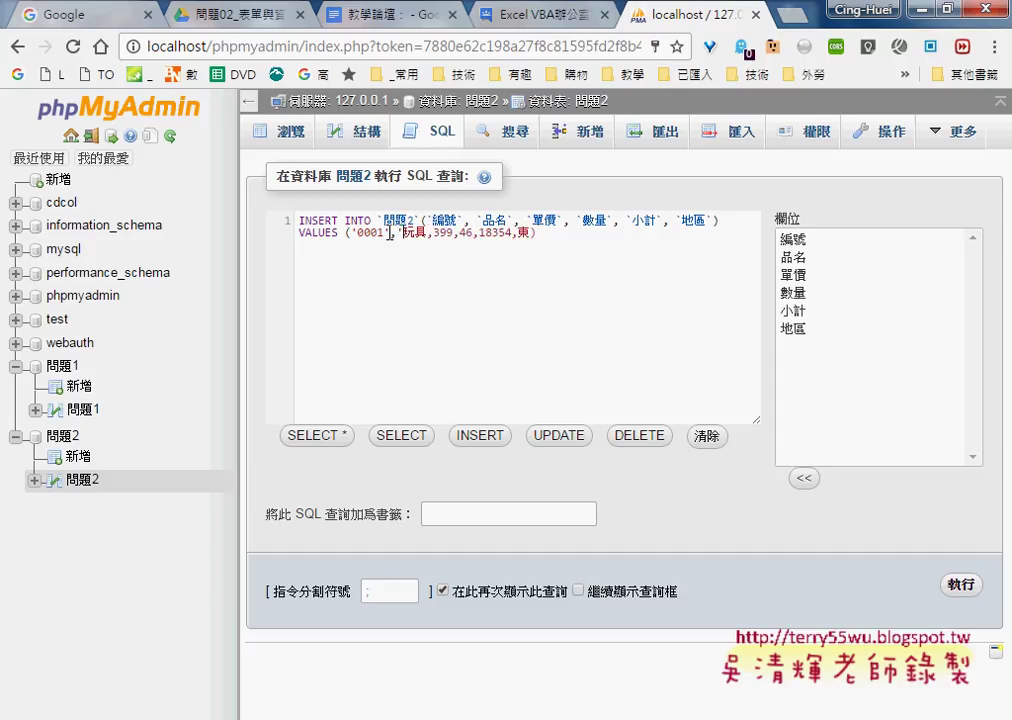
pyautogui.press('Right')
pyautogui.press('Right')
pyautogui.write("'")
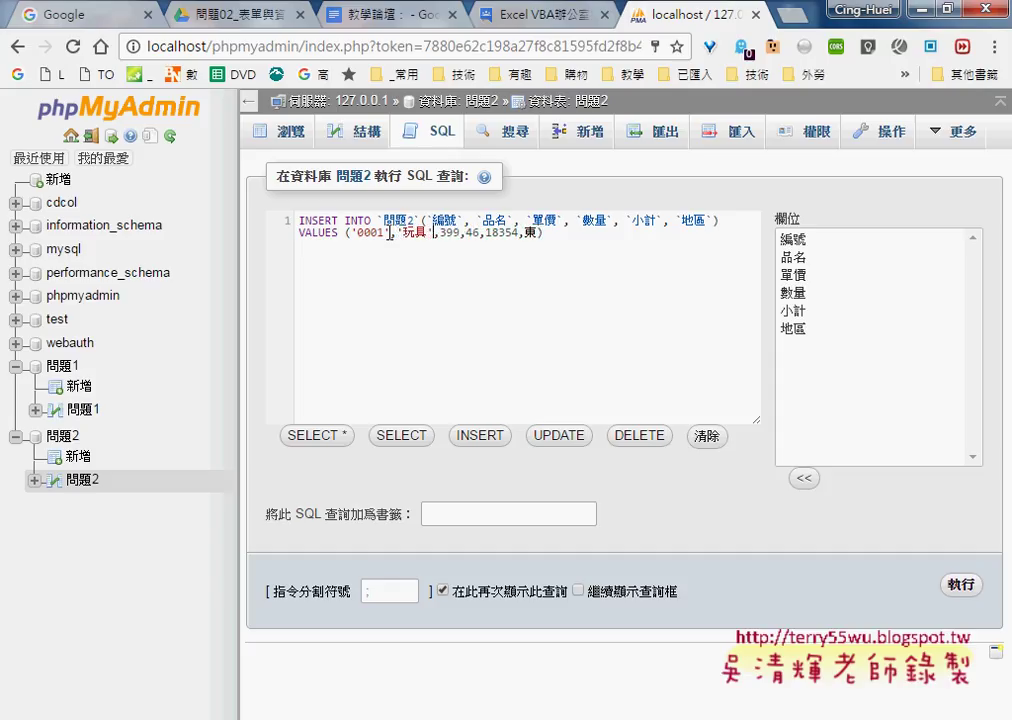
pyautogui.press('Right')
pyautogui.press('Right')
pyautogui.press('Right')
pyautogui.press('Right')
pyautogui.press('Right')
pyautogui.press('Right')
pyautogui.press('Right')
pyautogui.press('Right')
pyautogui.write("'")
pyautogui.press('Right')
pyautogui.write("'")
pyautogui.moveTo(608, 275); pyautogui.dragTo(292, 218)
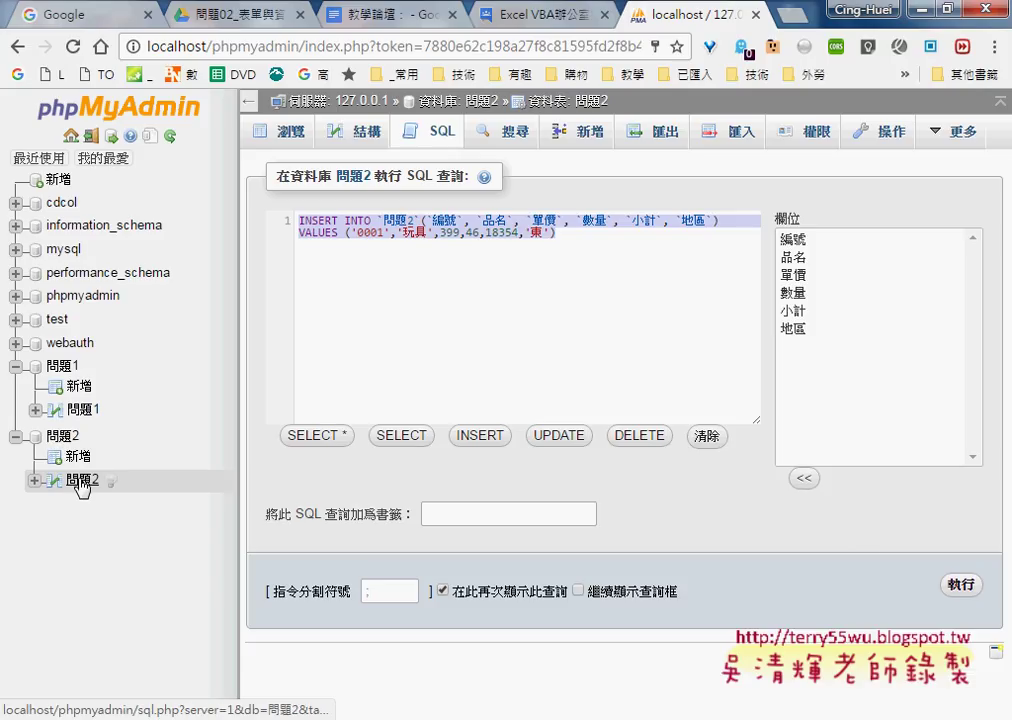
pyautogui.click(960, 584)
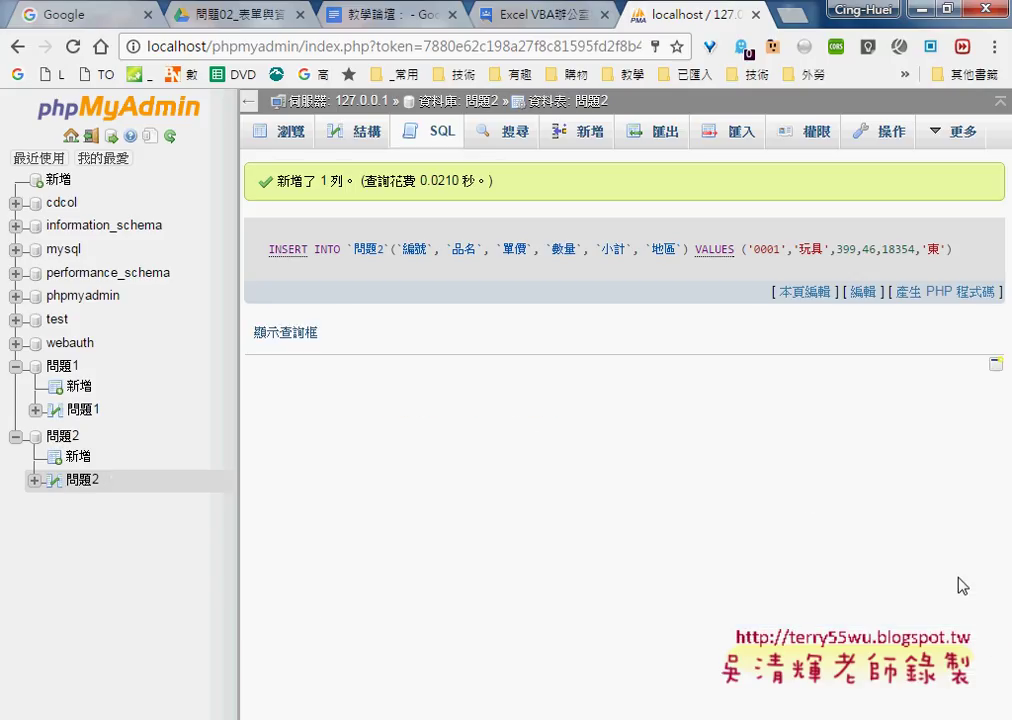
# - Highlight the '新增了 1 列' one-row-added confirmation message
pyautogui.moveTo(268, 183); pyautogui.dragTo(490, 188)
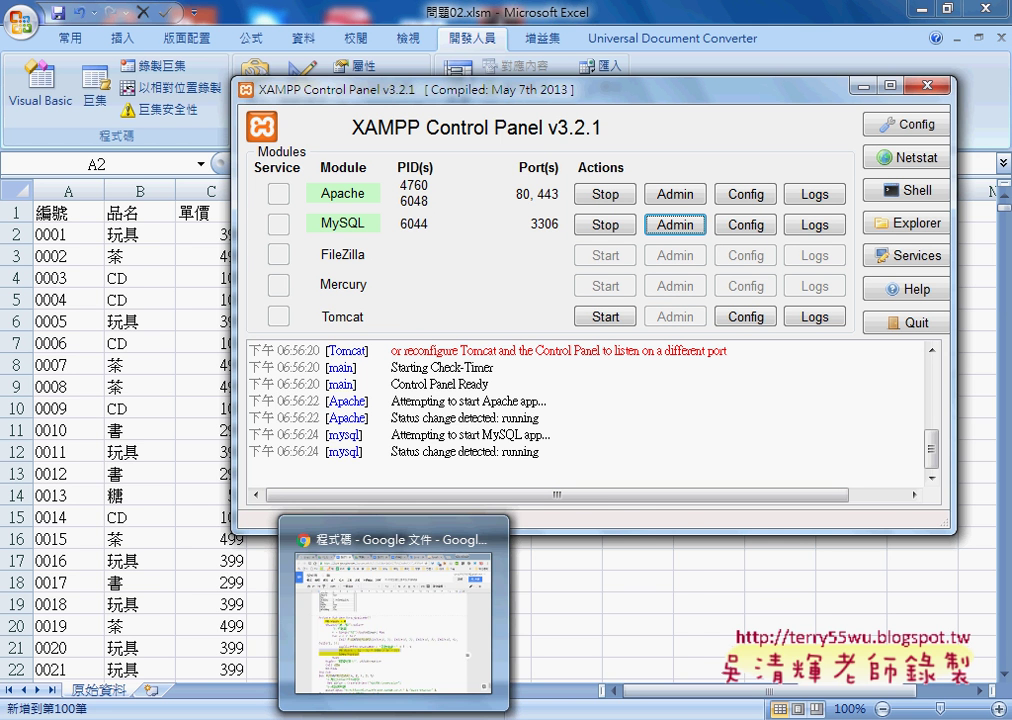
# - Bring the 問題02.xlsm 原始資料 worksheet back in front of the VBA editor
pyautogui.moveTo(470, 719)
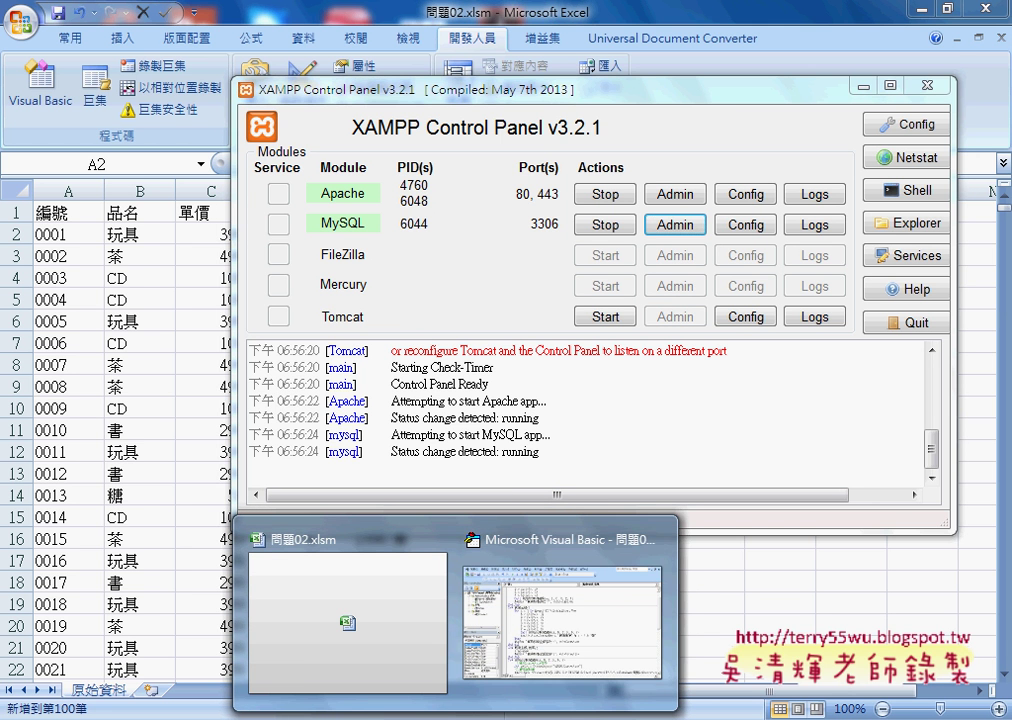
pyautogui.click(531, 675)
pyautogui.click(140, 472)
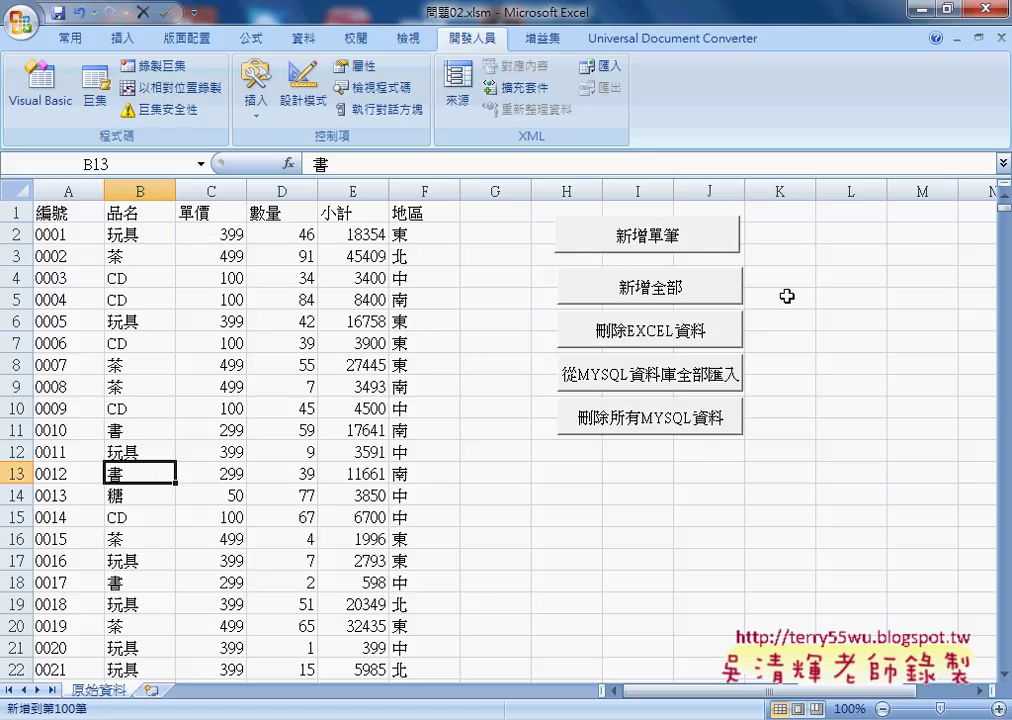
# - Open the 新增單筆 button's assigned macro code through 指定巨集 and 編輯
pyautogui.click(810, 322)
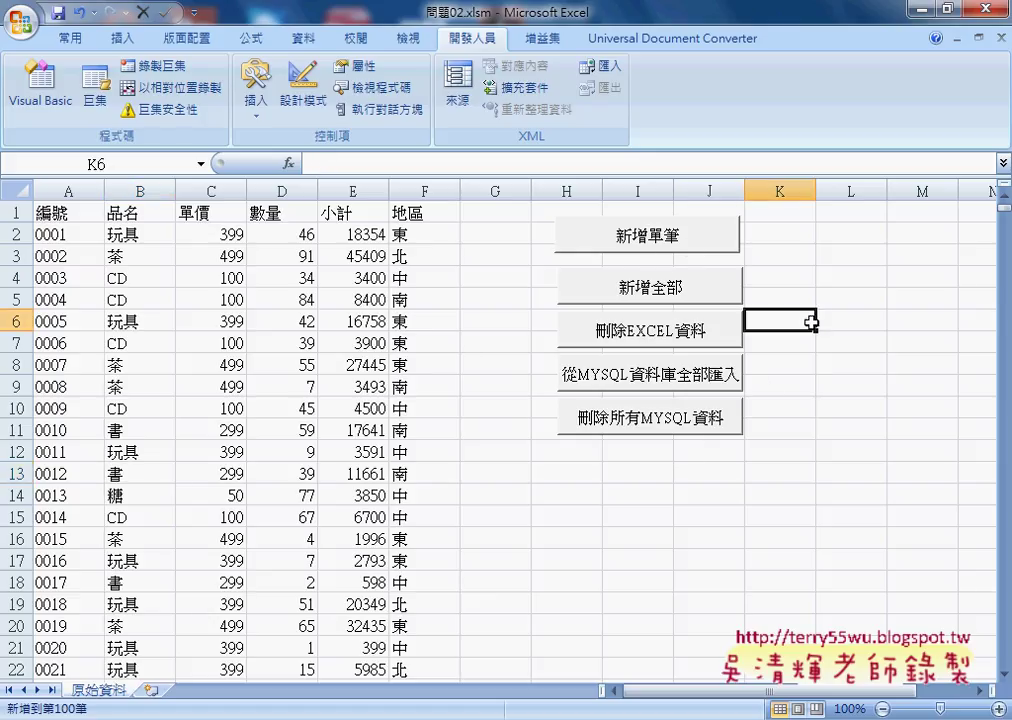
pyautogui.rightClick(688, 242)
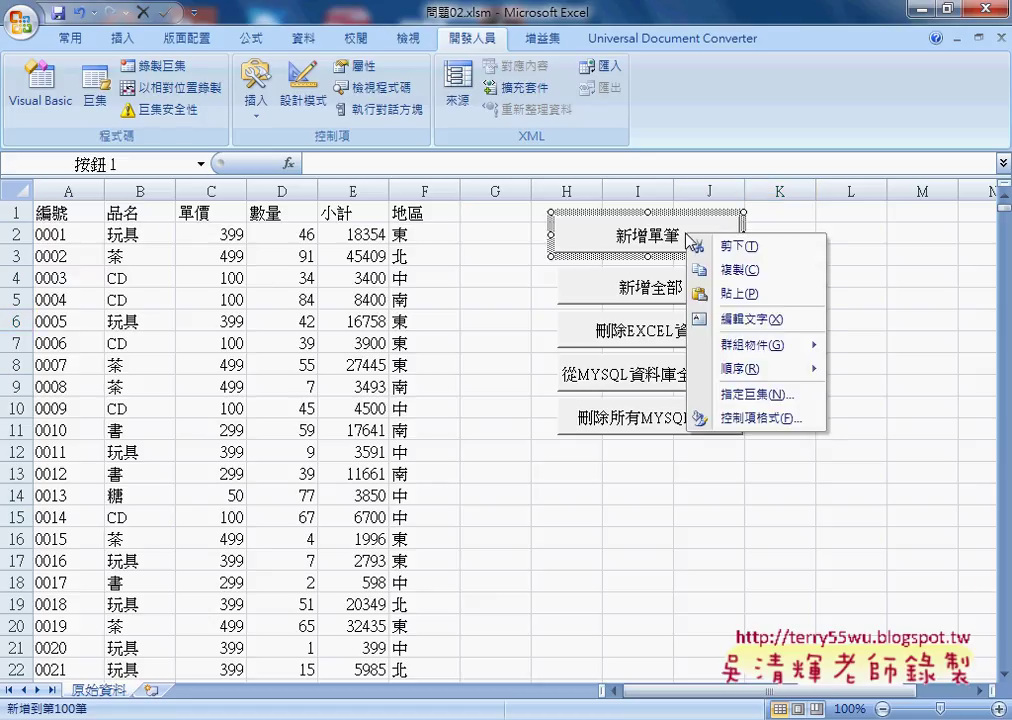
pyautogui.click(757, 396)
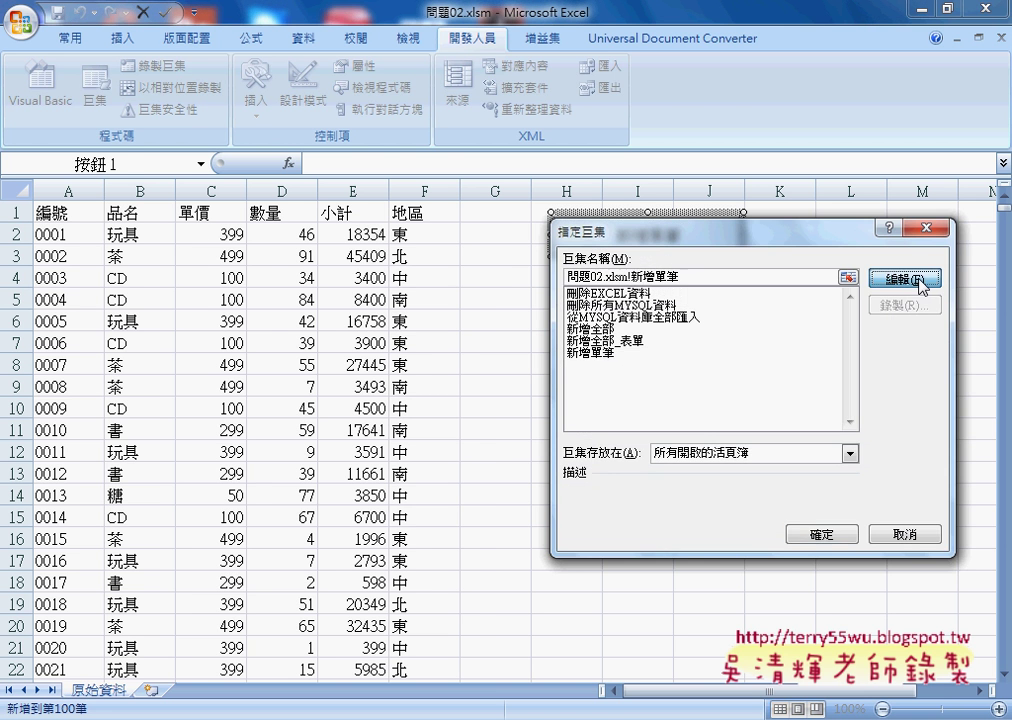
pyautogui.click(915, 282)
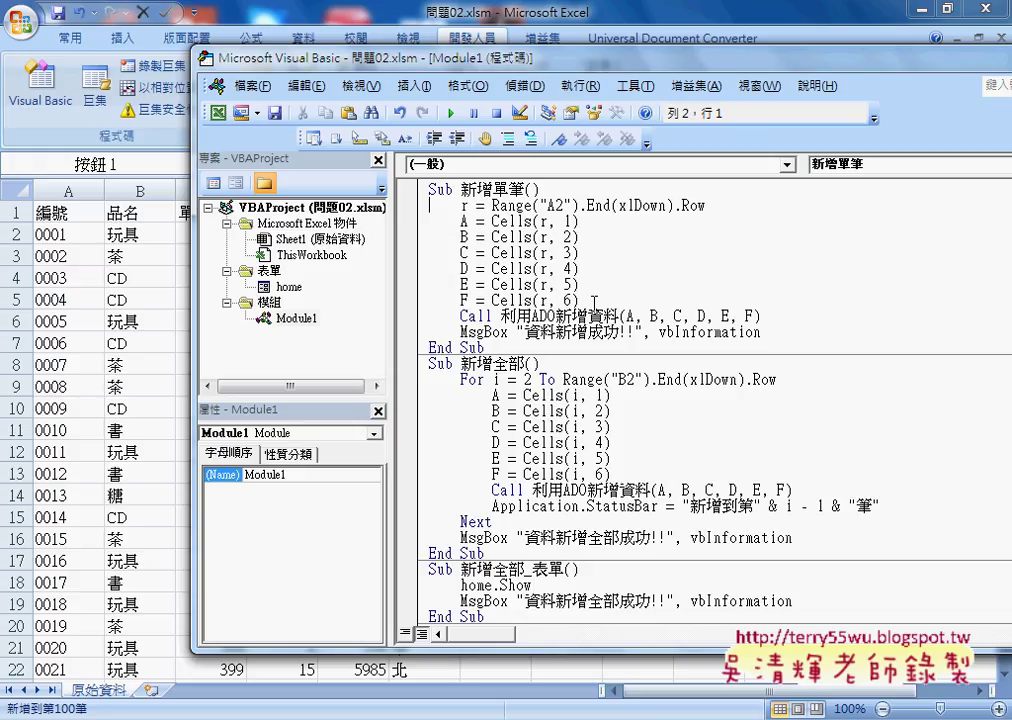
# - Comment out the r = Range("A2").End(xlDown).Row line with an apostrophe
pyautogui.moveTo(580, 300); pyautogui.dragTo(413, 298)
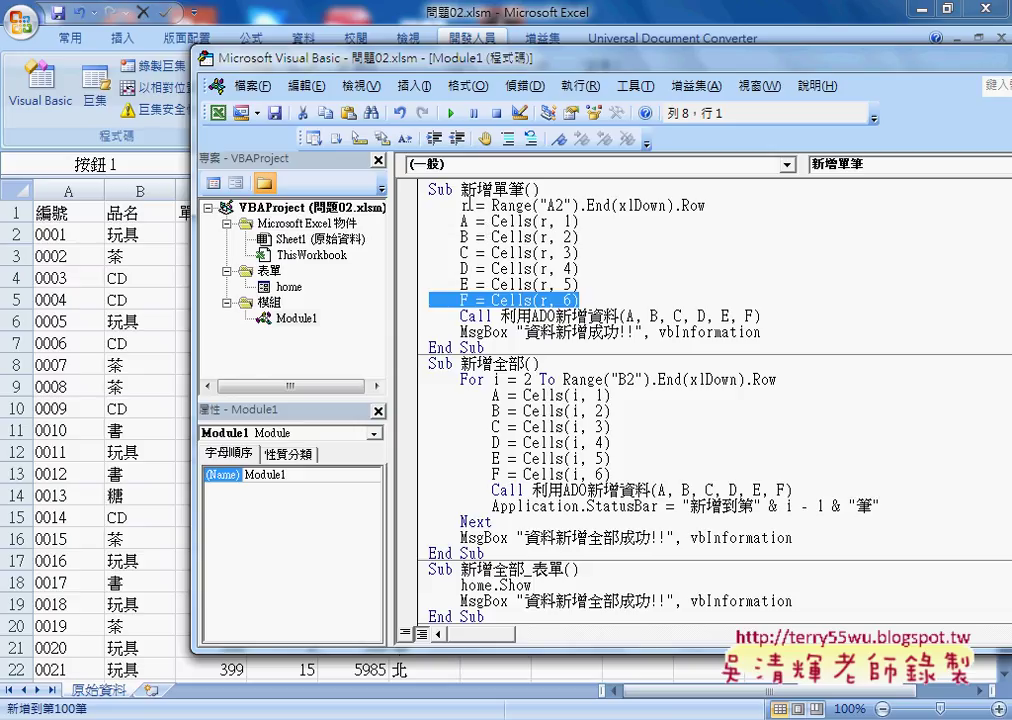
pyautogui.click(461, 205)
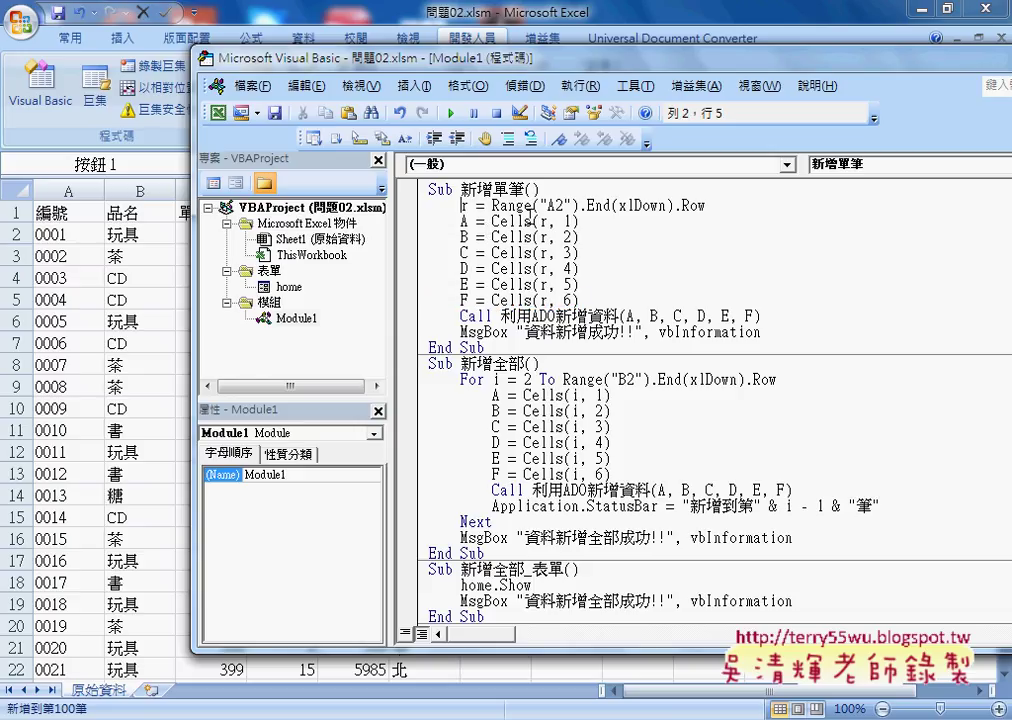
pyautogui.write("'")
pyautogui.press('Down')
pyautogui.press('Down')
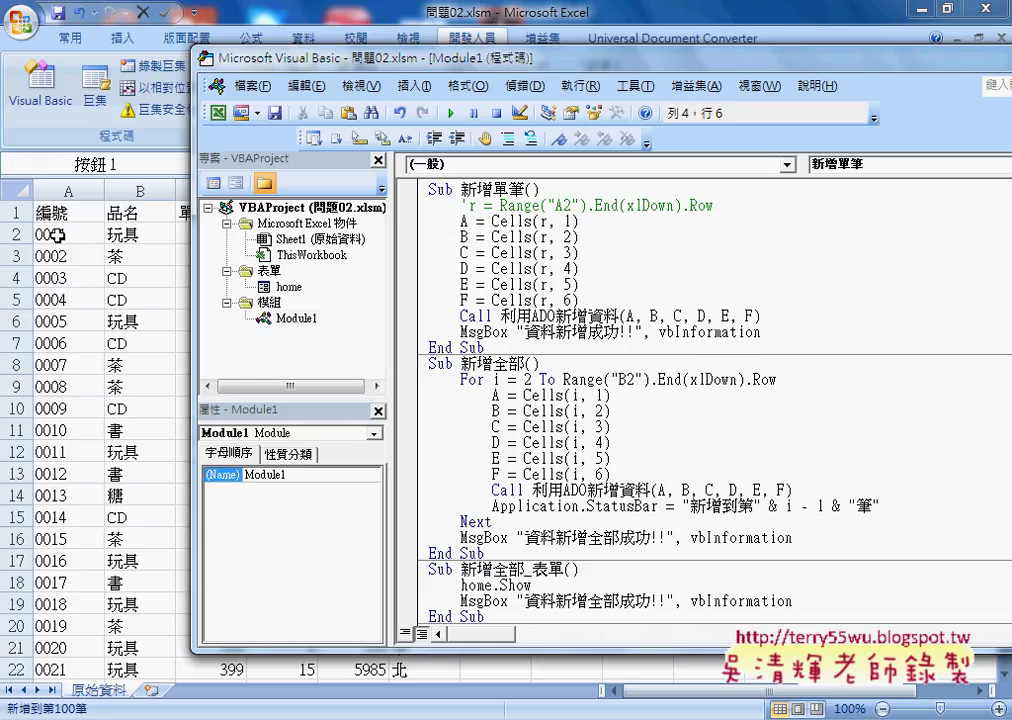
# - Replace r with 2 in Cells(r, 1) through Cells(r, 6) for variables A to F
pyautogui.doubleClick(542, 221)
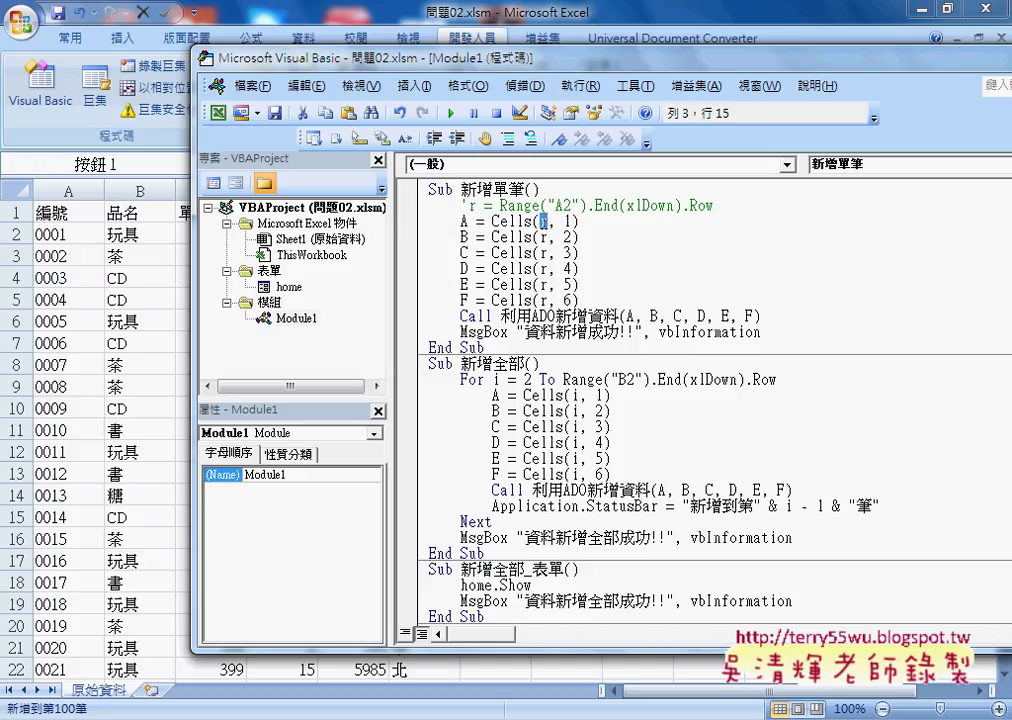
pyautogui.write('2')
pyautogui.doubleClick(545, 237)
pyautogui.write('2')
pyautogui.doubleClick(545, 253)
pyautogui.write('2')
pyautogui.doubleClick(545, 268)
pyautogui.write('2')
pyautogui.doubleClick(545, 284)
pyautogui.write('2')
pyautogui.doubleClick(545, 300)
pyautogui.write('2')
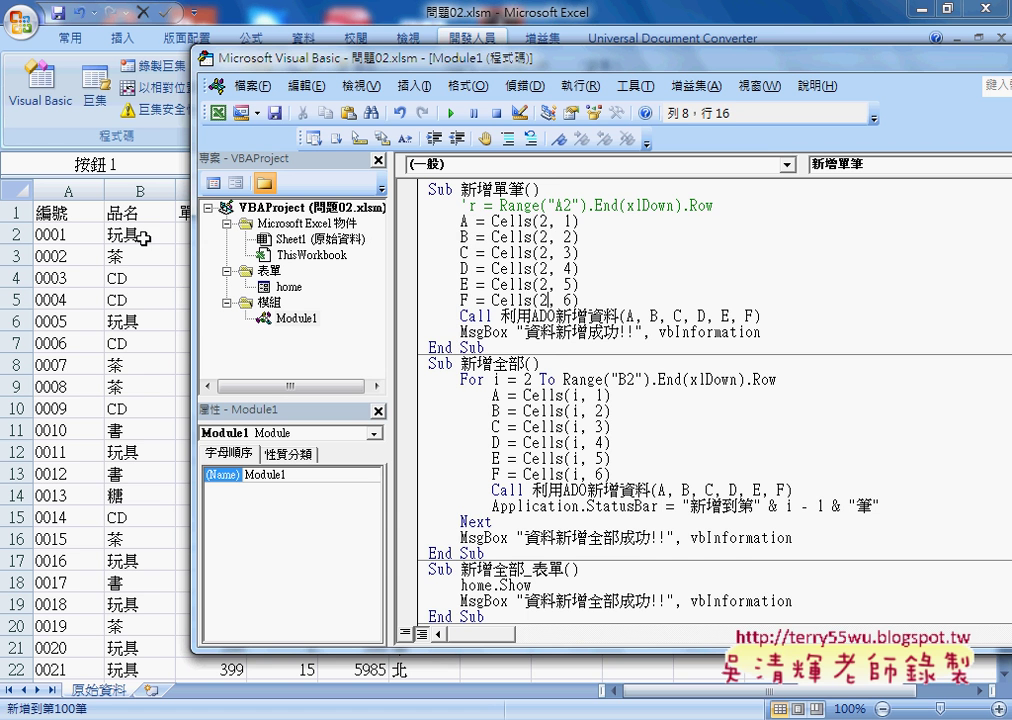
pyautogui.moveTo(579, 300); pyautogui.dragTo(395, 225)
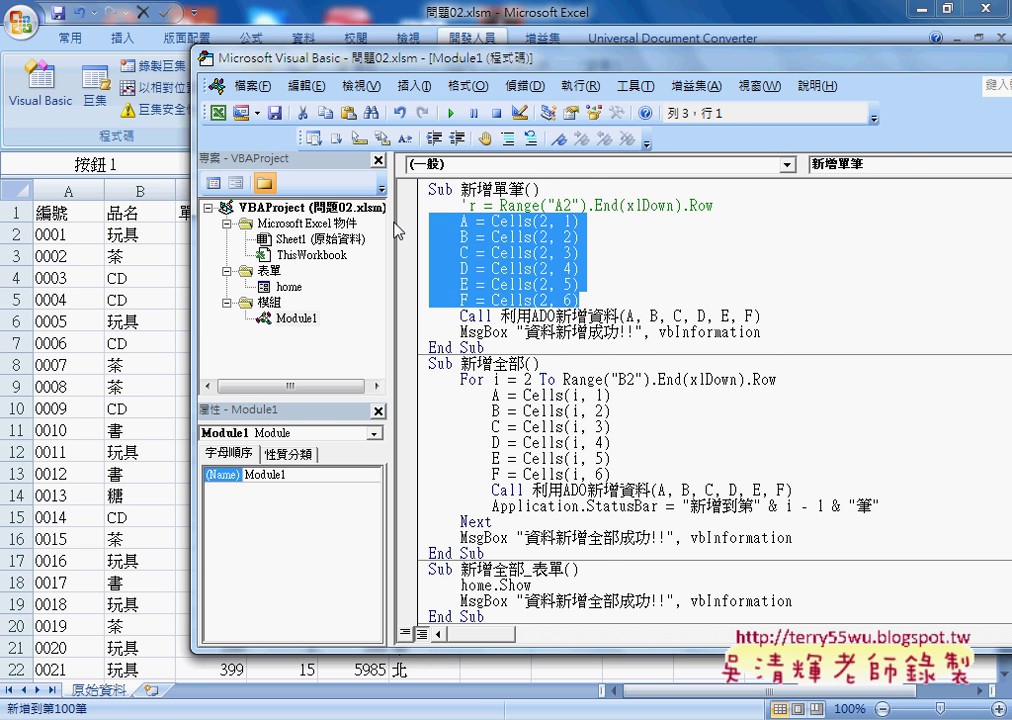
pyautogui.moveTo(473, 69)
pyautogui.mouseDown()
pyautogui.moveTo(561, 155)
pyautogui.moveTo(752, 112)
pyautogui.mouseUp()
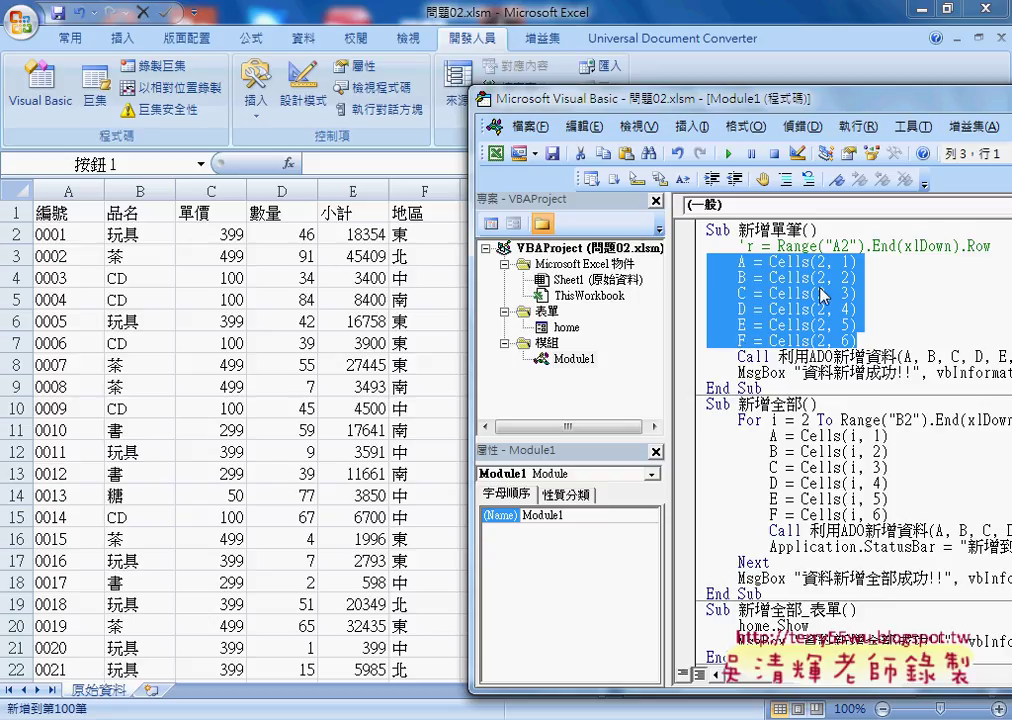
pyautogui.moveTo(613, 98); pyautogui.dragTo(332, 72)
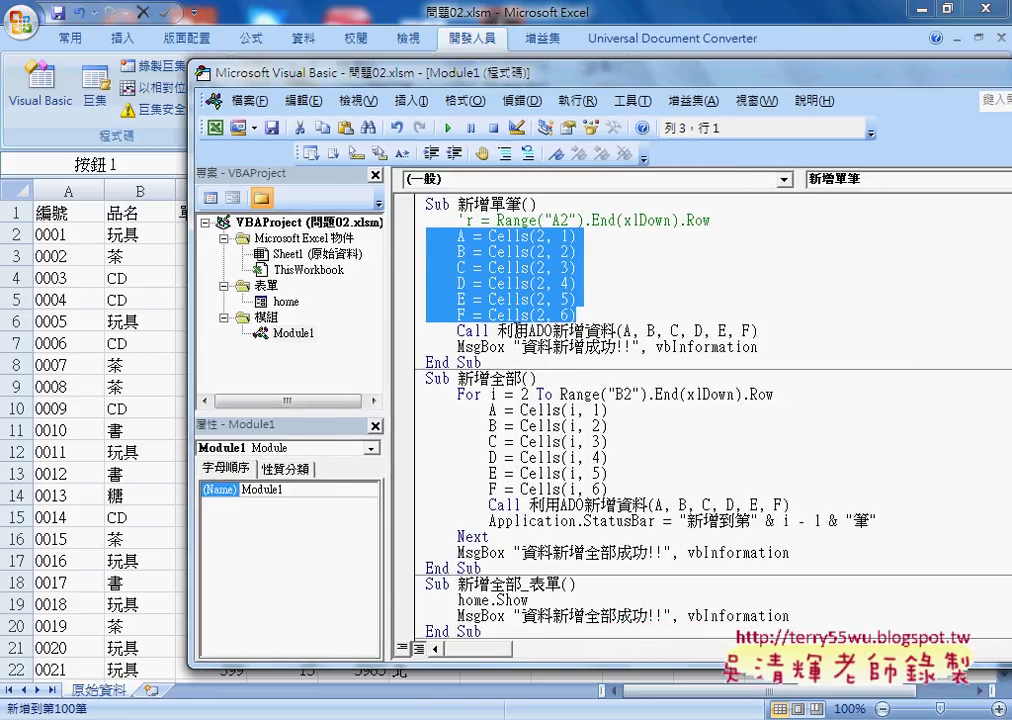
pyautogui.moveTo(497, 330); pyautogui.dragTo(752, 331)
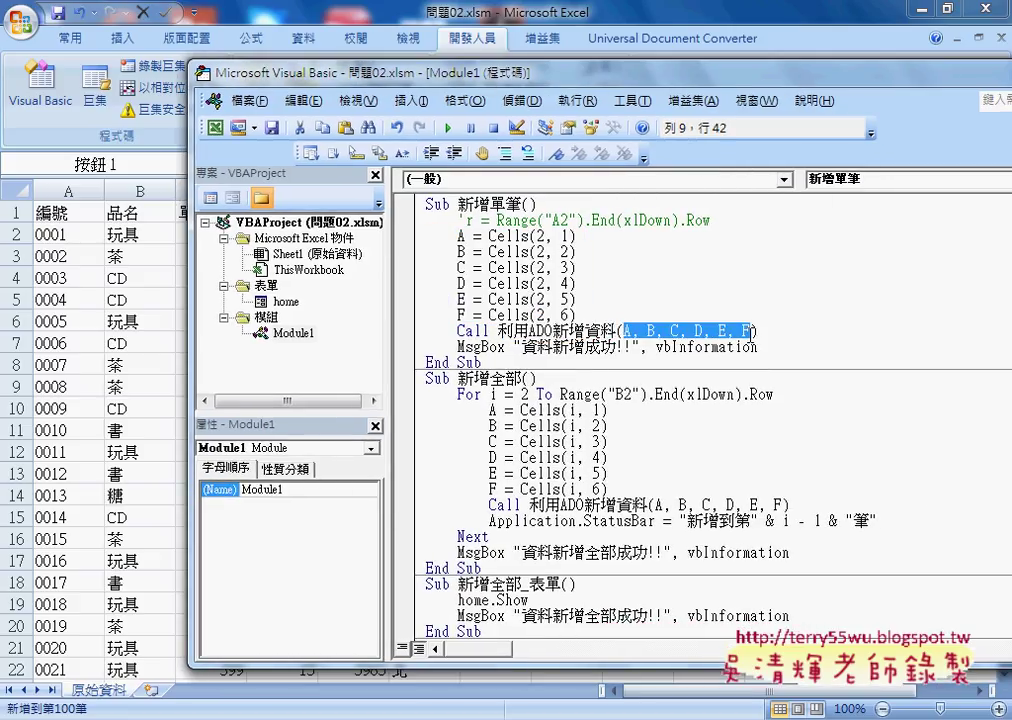
pyautogui.scroll(-1, 750, 334)
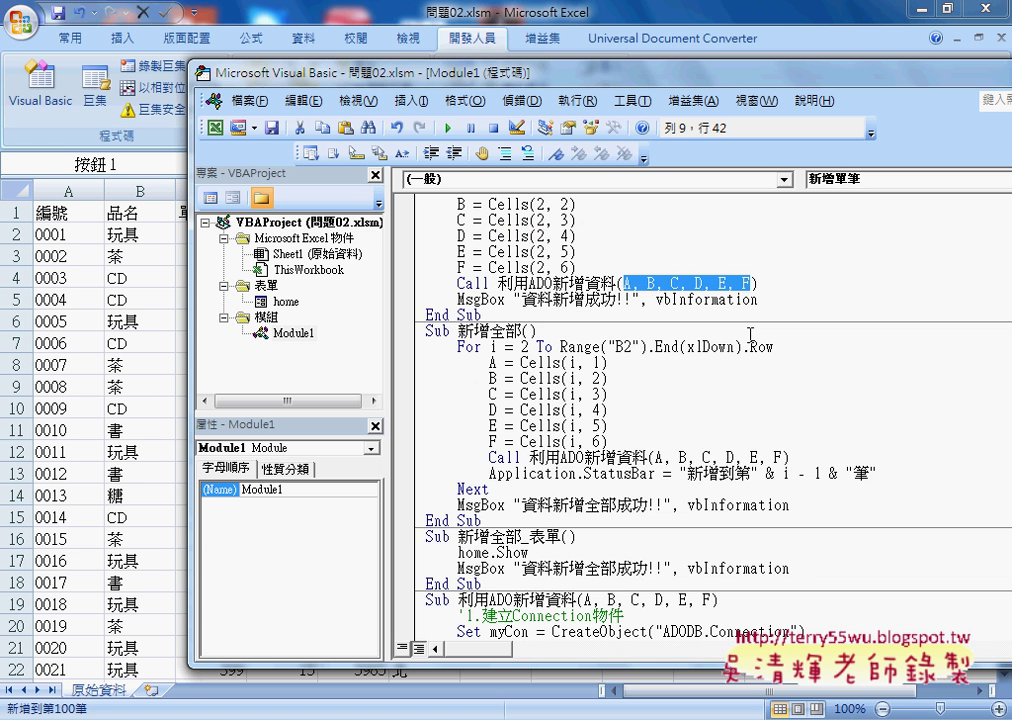
pyautogui.scroll(-1, 750, 334)
pyautogui.scroll(-1, 750, 334)
pyautogui.scroll(-2, 749, 335)
pyautogui.scroll(-2, 749, 335)
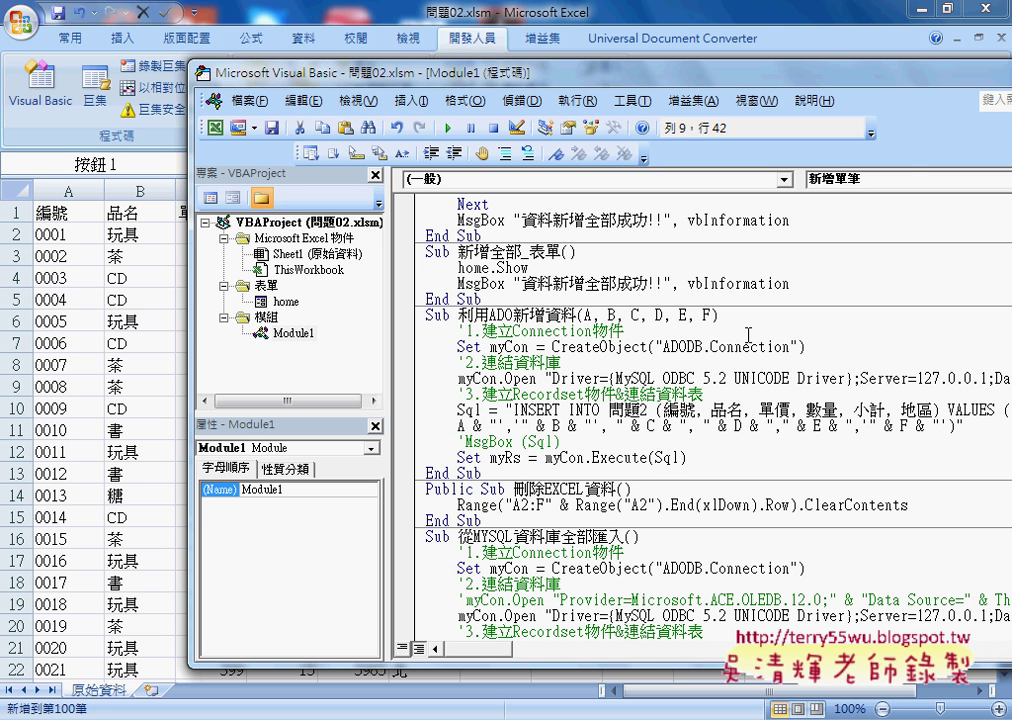
pyautogui.moveTo(458, 315); pyautogui.dragTo(715, 316)
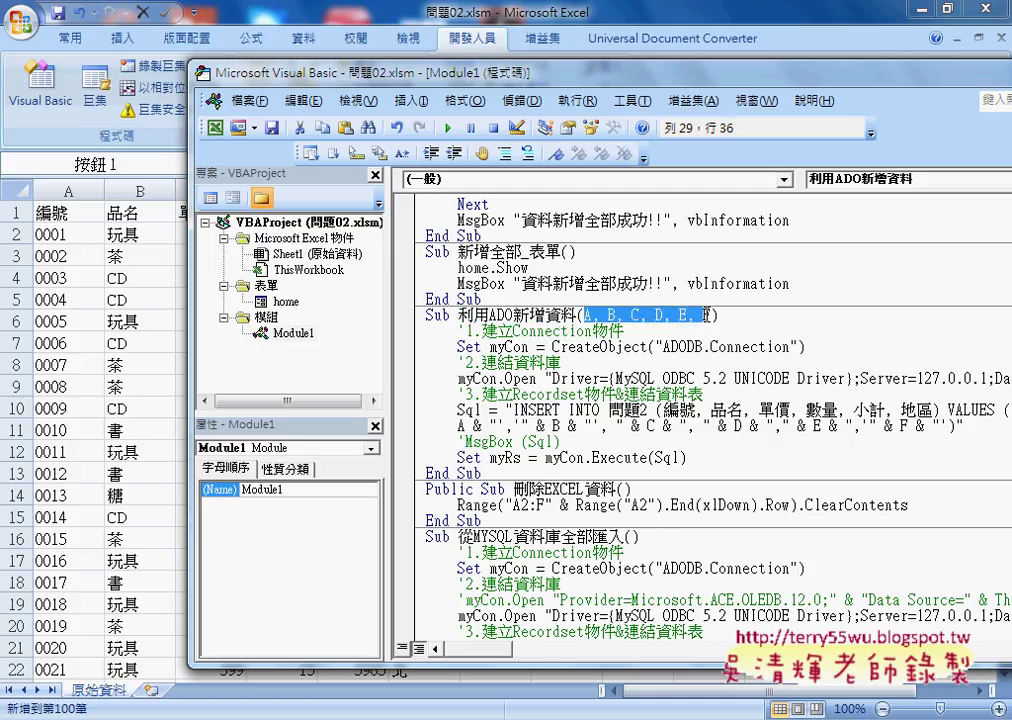
pyautogui.click(658, 346)
pyautogui.moveTo(658, 346); pyautogui.dragTo(800, 347)
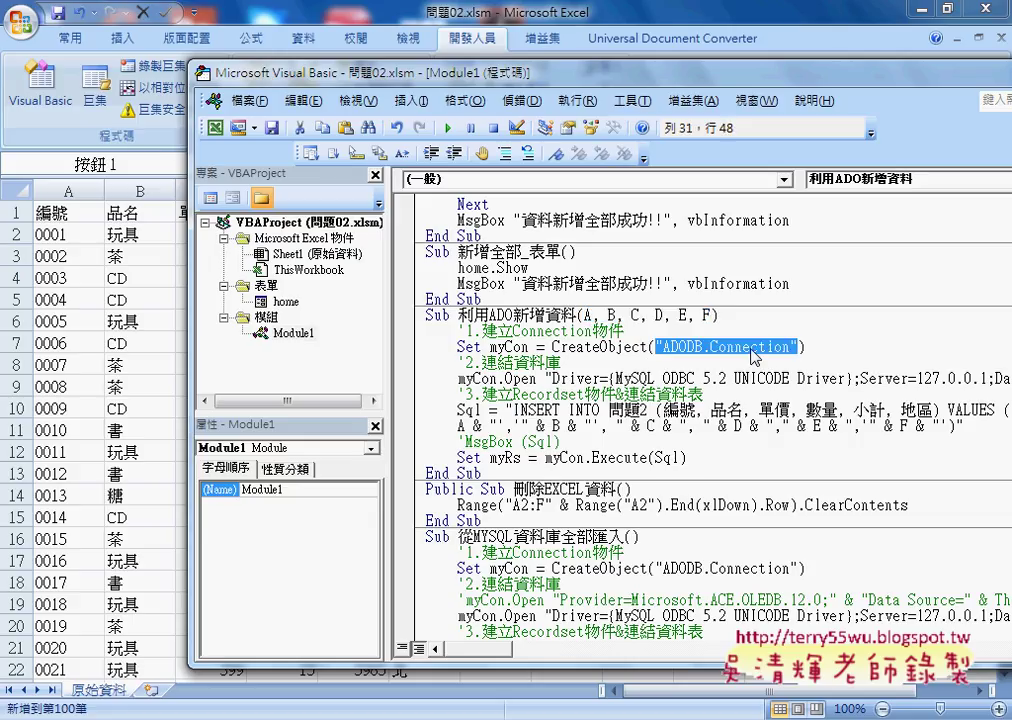
pyautogui.moveTo(529, 347); pyautogui.dragTo(490, 347)
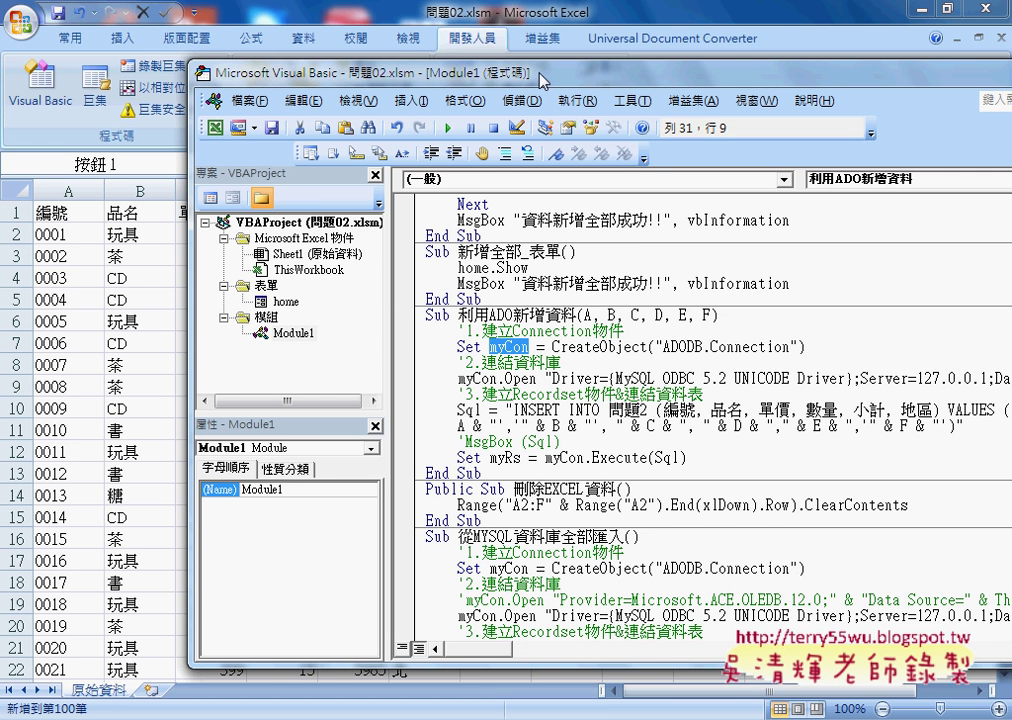
pyautogui.moveTo(430, 64); pyautogui.dragTo(277, 54)
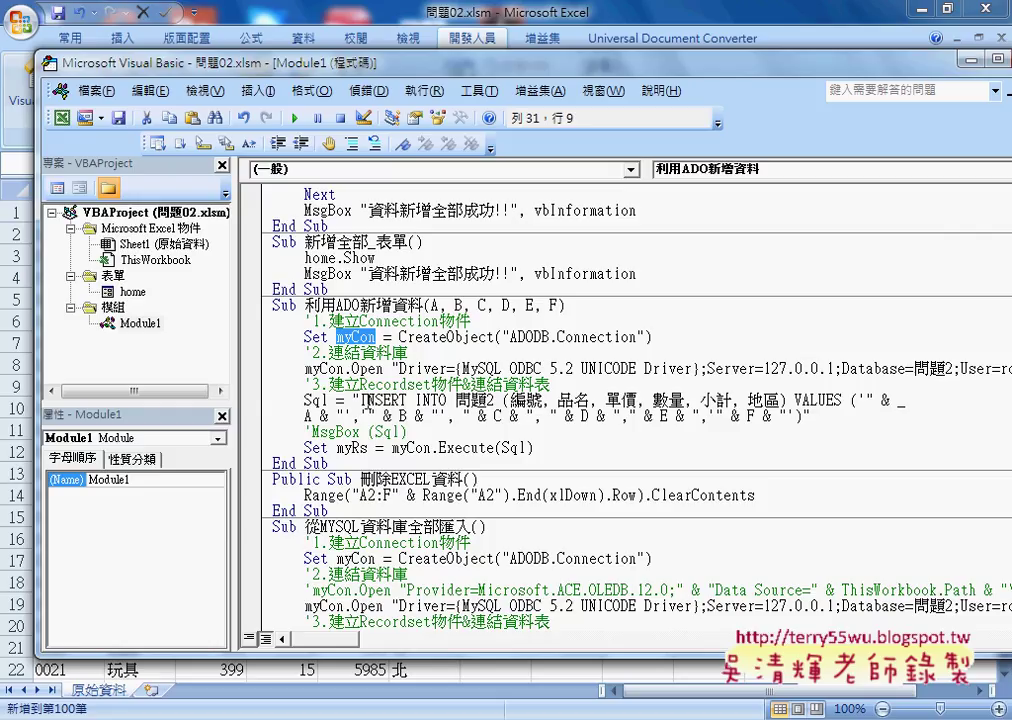
pyautogui.moveTo(361, 400); pyautogui.dragTo(447, 400)
pyautogui.doubleClick(473, 400)
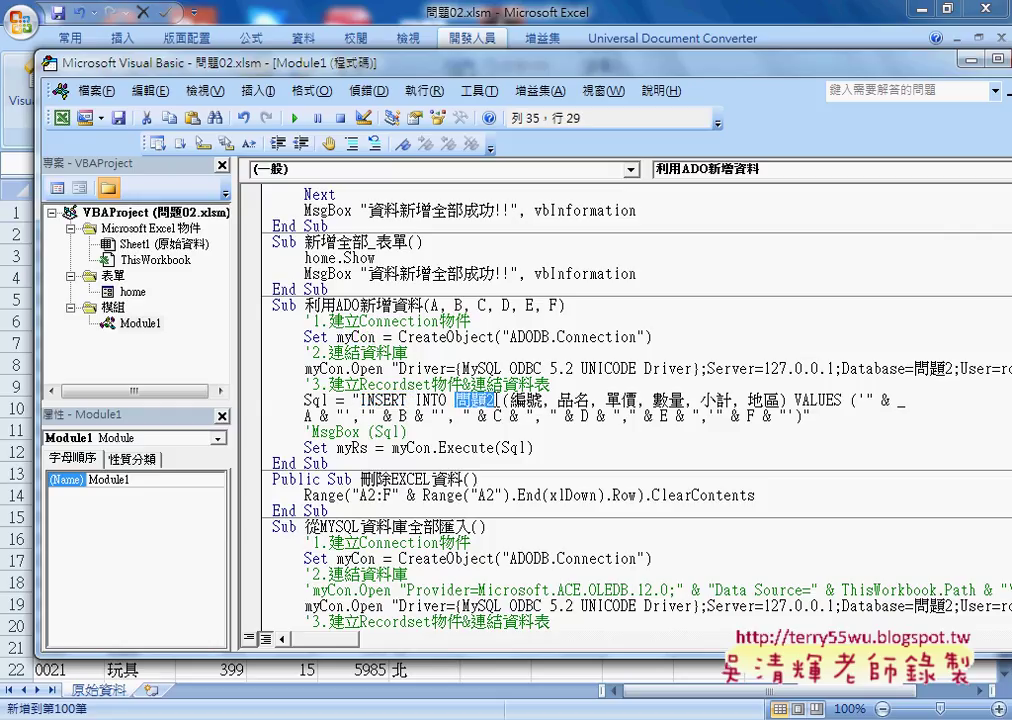
pyautogui.click(498, 400)
pyautogui.moveTo(510, 400); pyautogui.dragTo(778, 400)
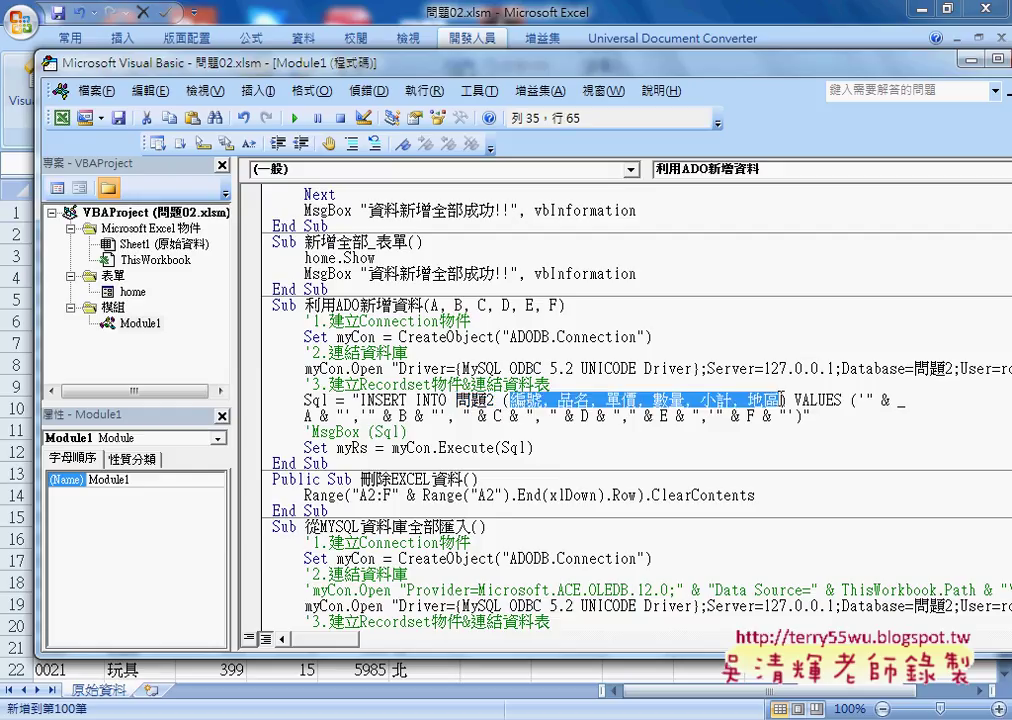
pyautogui.click(819, 400)
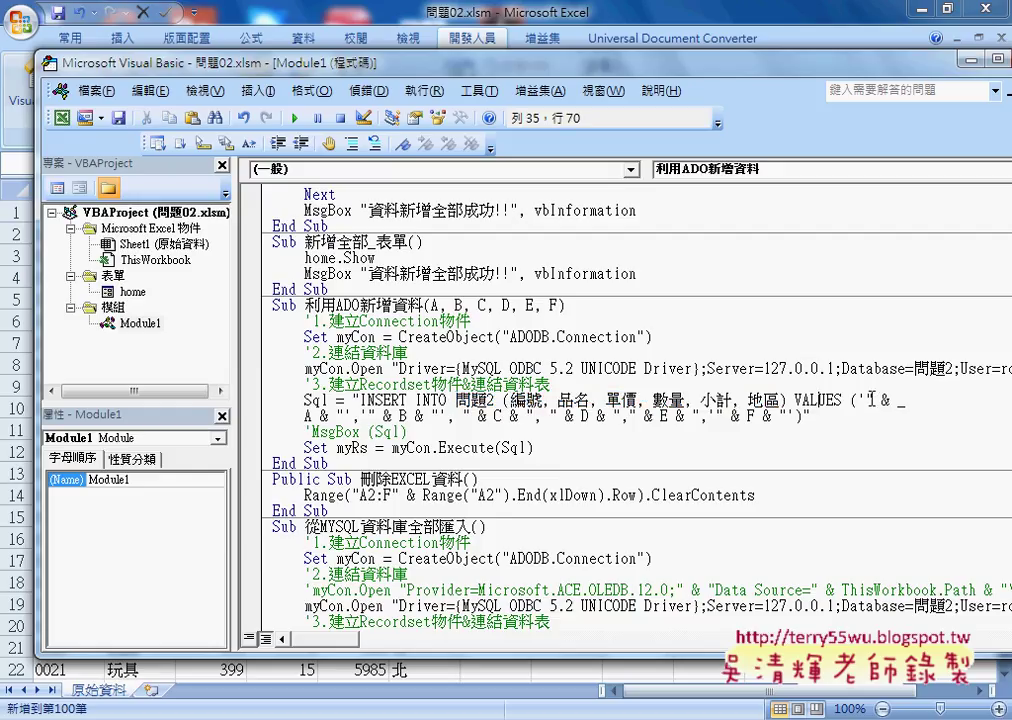
pyautogui.moveTo(871, 400); pyautogui.dragTo(858, 400)
pyautogui.click(866, 400)
pyautogui.moveTo(866, 400); pyautogui.dragTo(874, 400)
pyautogui.doubleClick(862, 400)
pyautogui.click(306, 416)
pyautogui.doubleClick(403, 416)
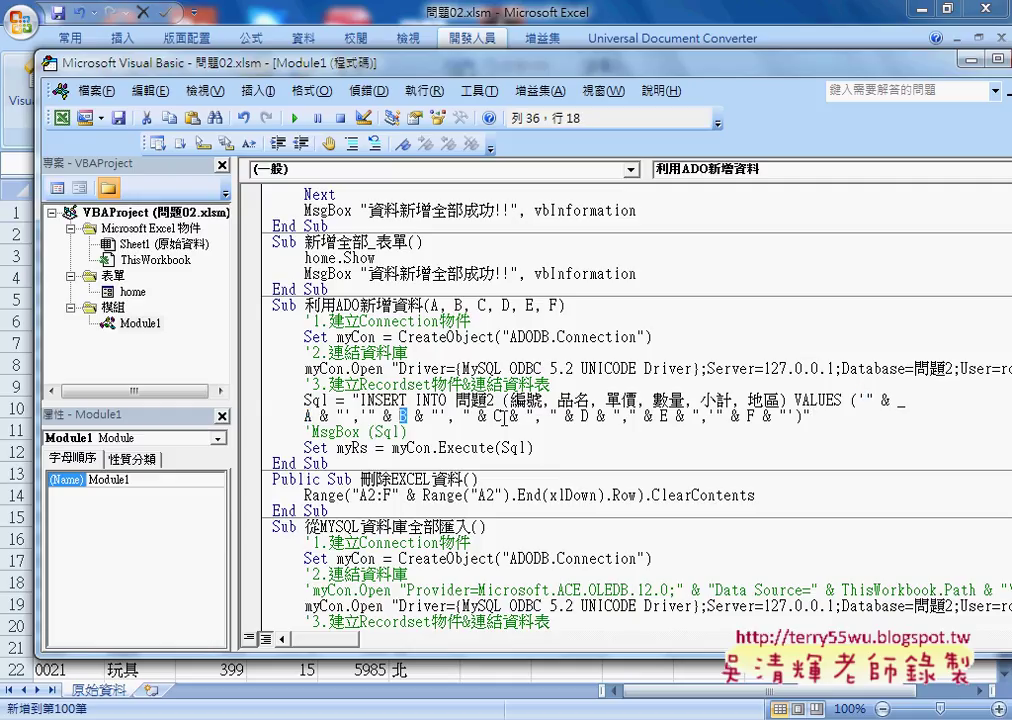
pyautogui.doubleClick(499, 416)
pyautogui.moveTo(439, 447); pyautogui.dragTo(484, 447)
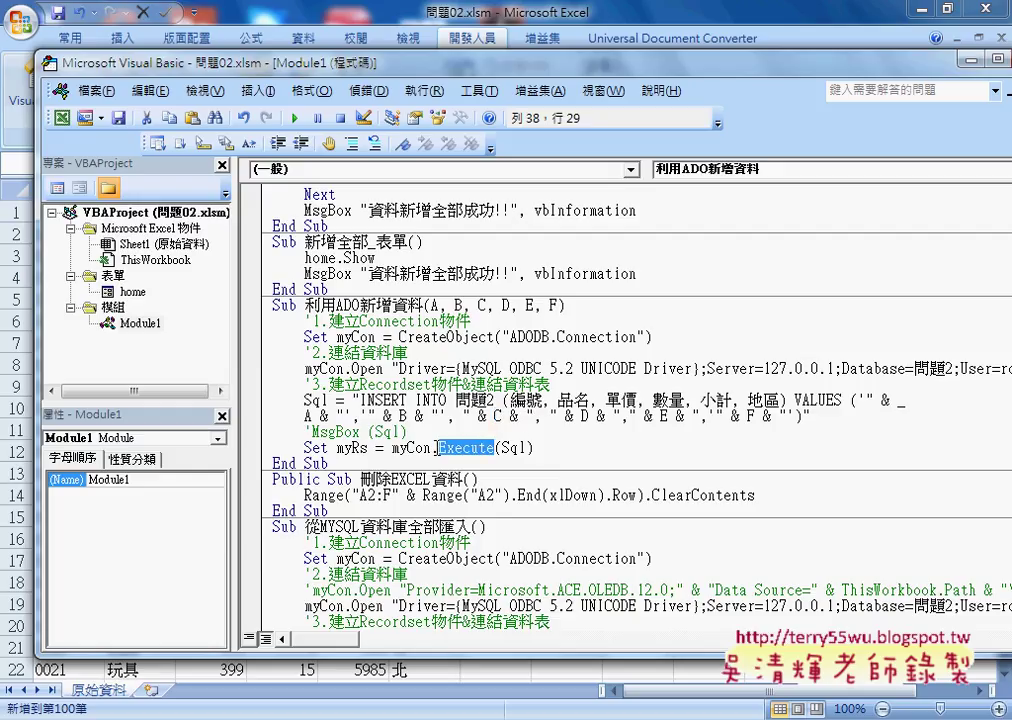
pyautogui.moveTo(391, 447); pyautogui.dragTo(531, 447)
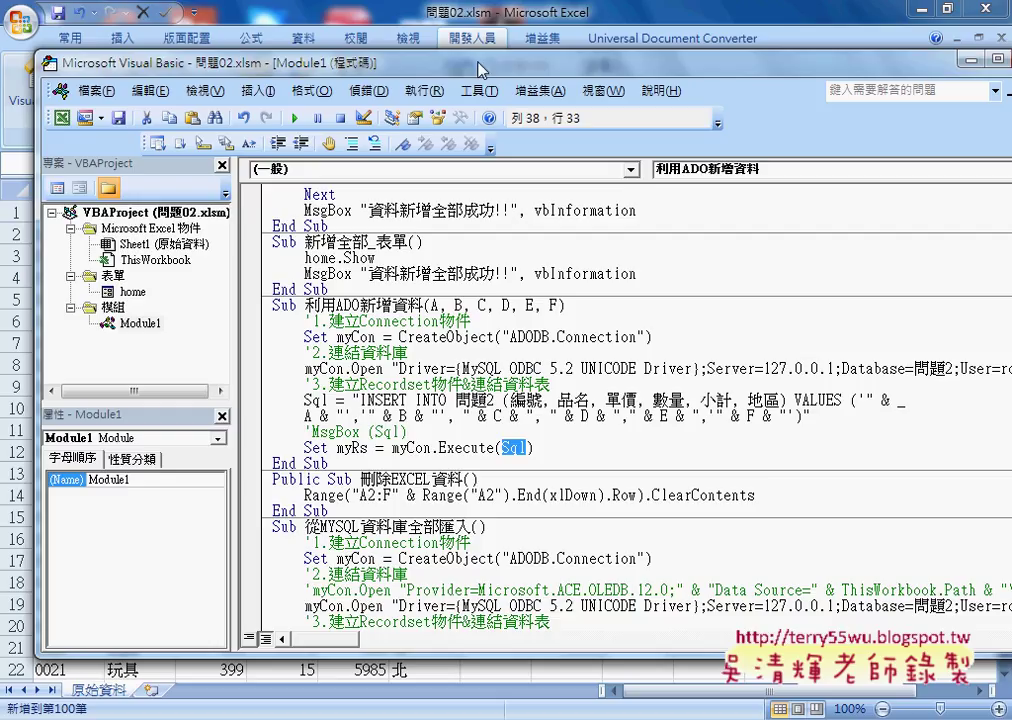
pyautogui.moveTo(480, 69); pyautogui.dragTo(395, 40)
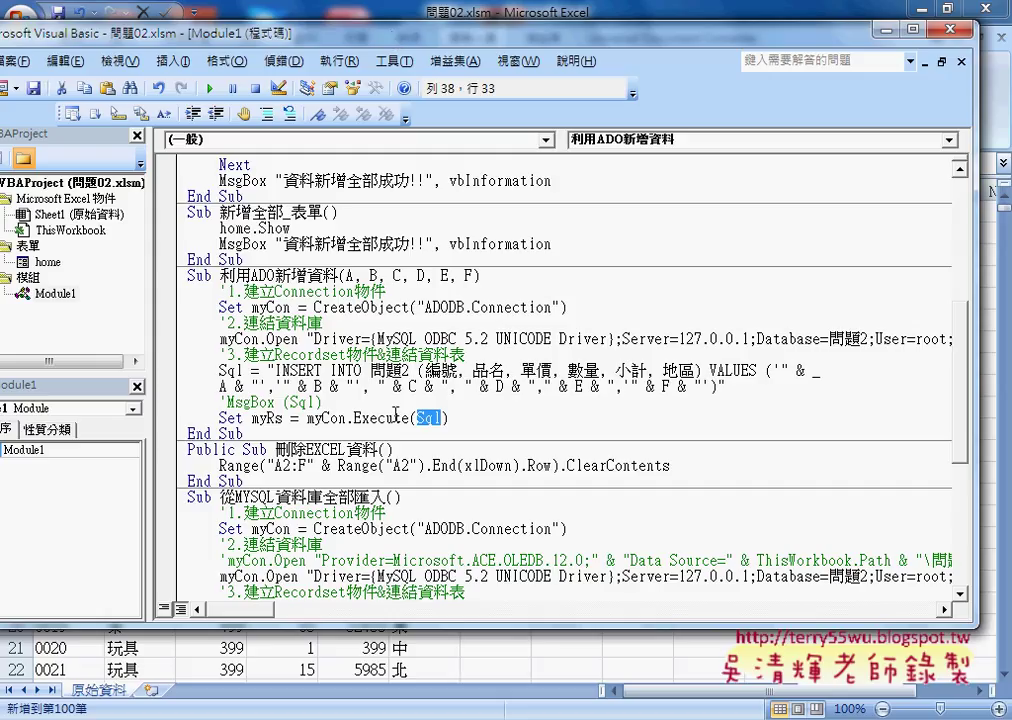
# - Set a breakpoint on the Execute line and widen the code window
pyautogui.click(176, 419)
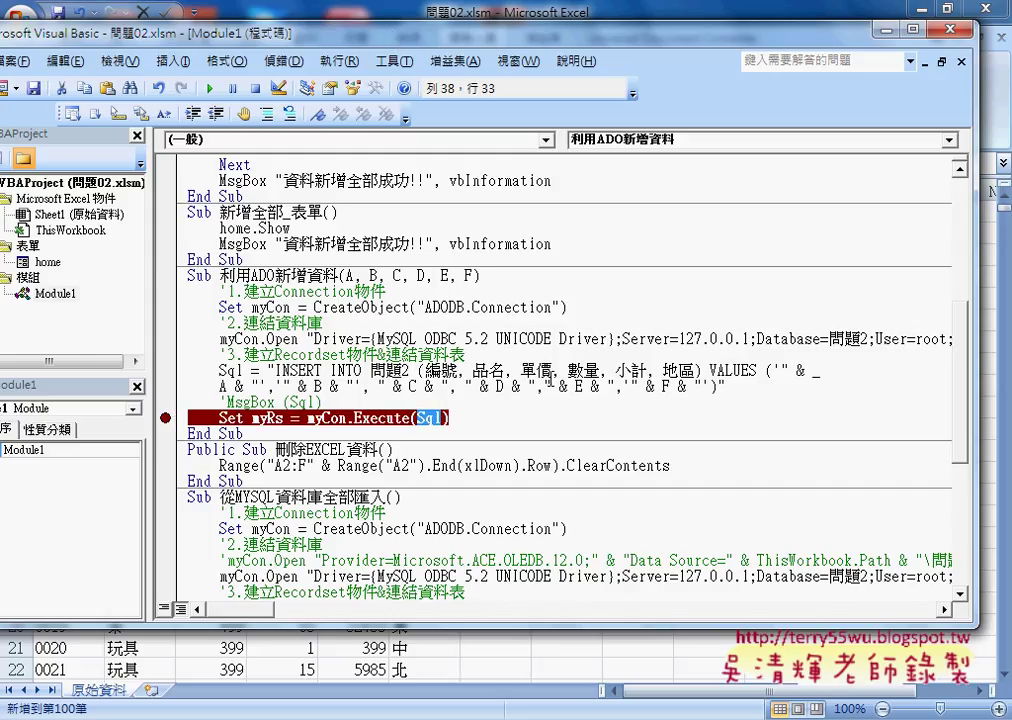
pyautogui.moveTo(725, 386); pyautogui.dragTo(181, 380)
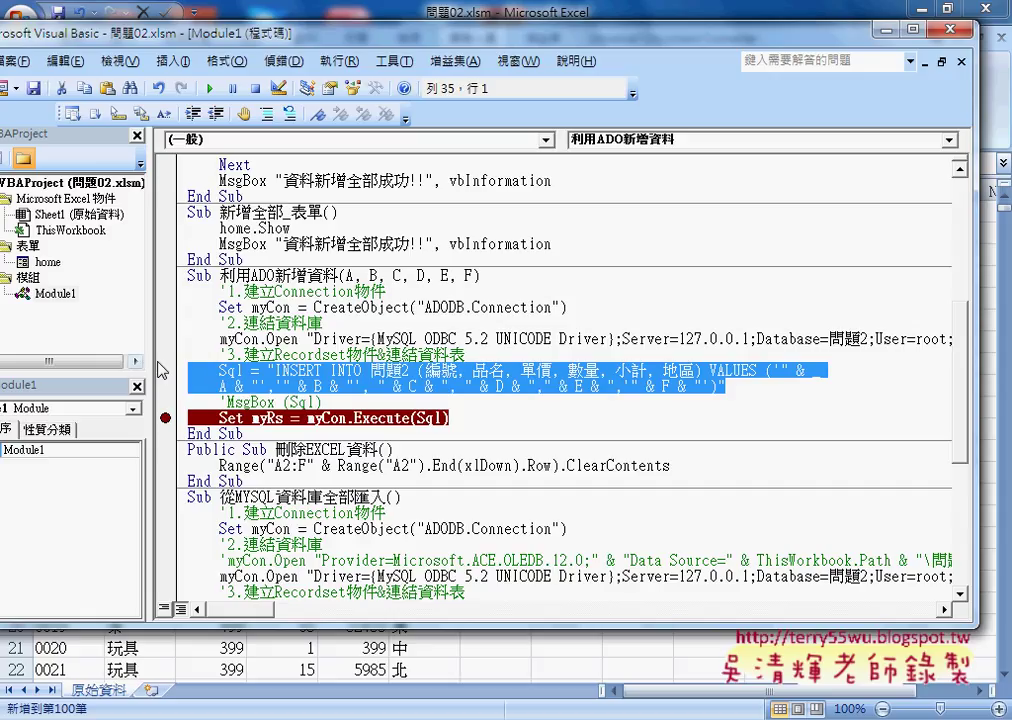
pyautogui.moveTo(153, 290); pyautogui.dragTo(93, 260)
pyautogui.moveTo(210, 33); pyautogui.dragTo(280, 36)
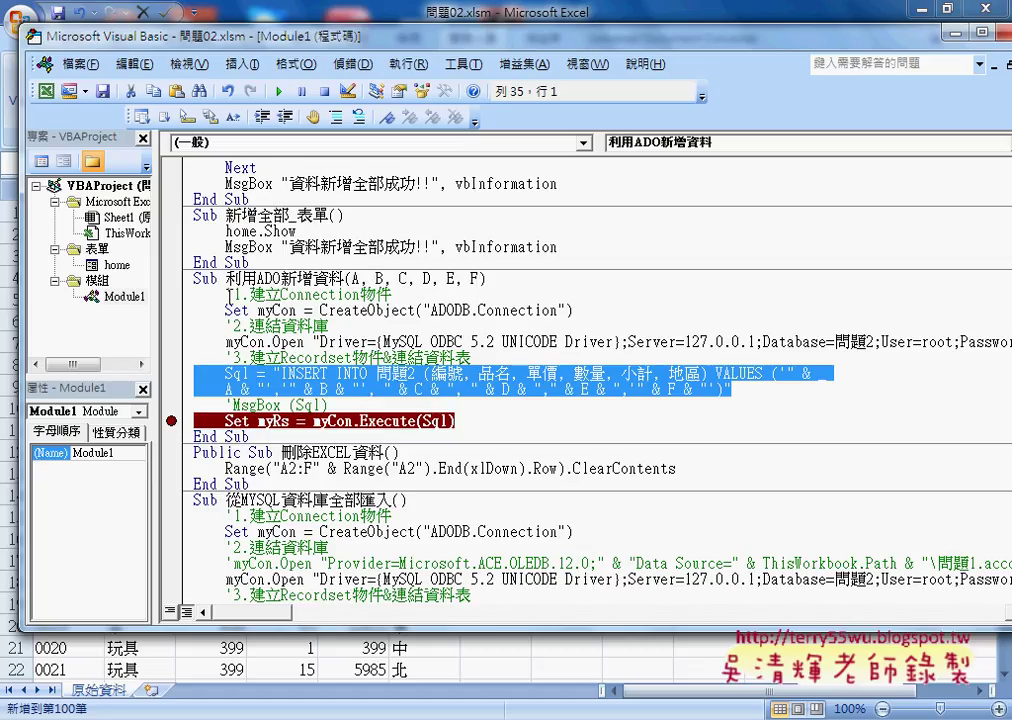
pyautogui.moveTo(156, 237); pyautogui.dragTo(114, 230)
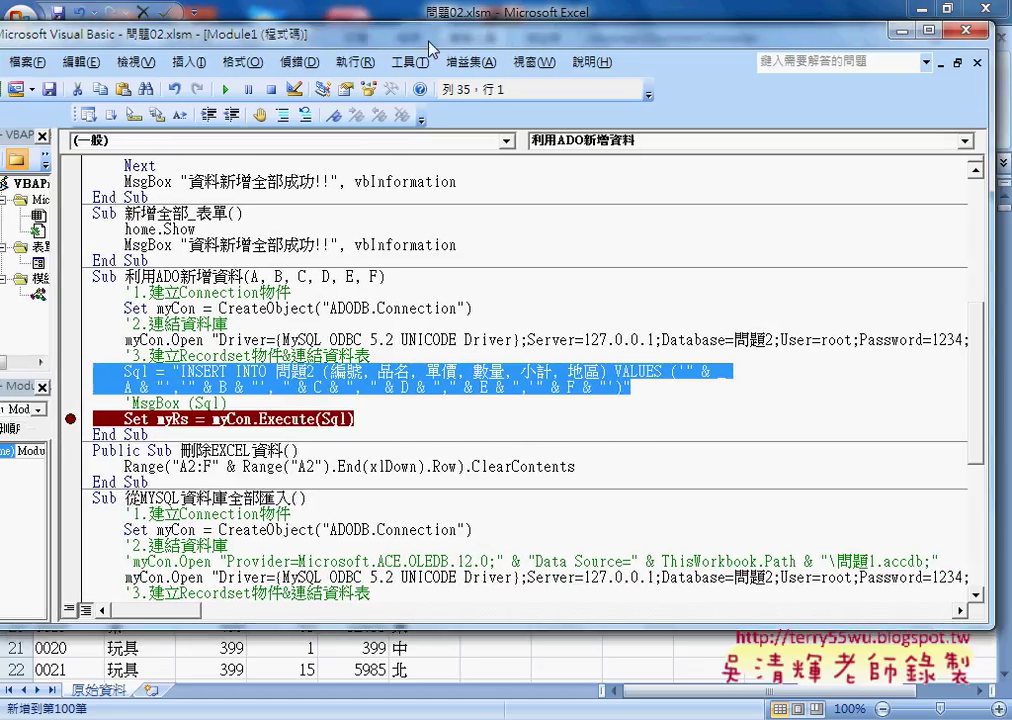
pyautogui.moveTo(385, 38); pyautogui.dragTo(310, 36)
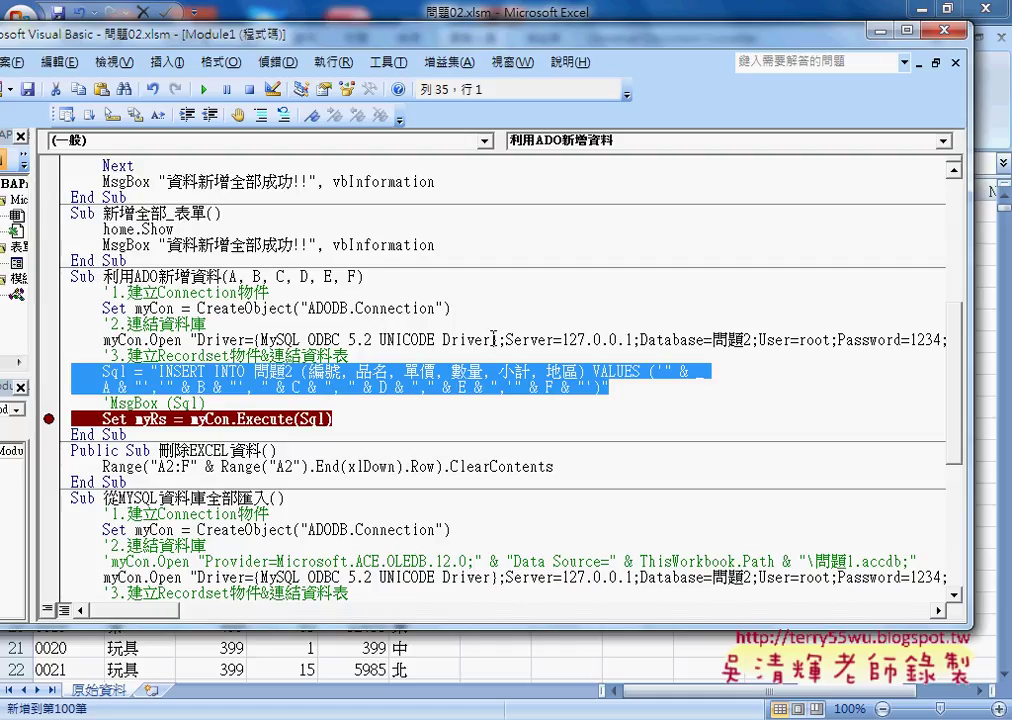
# - Review the connection settings (server 127.0.0.1, database 問題2, user, password), then return to the worksheet
pyautogui.moveTo(561, 340); pyautogui.dragTo(633, 340)
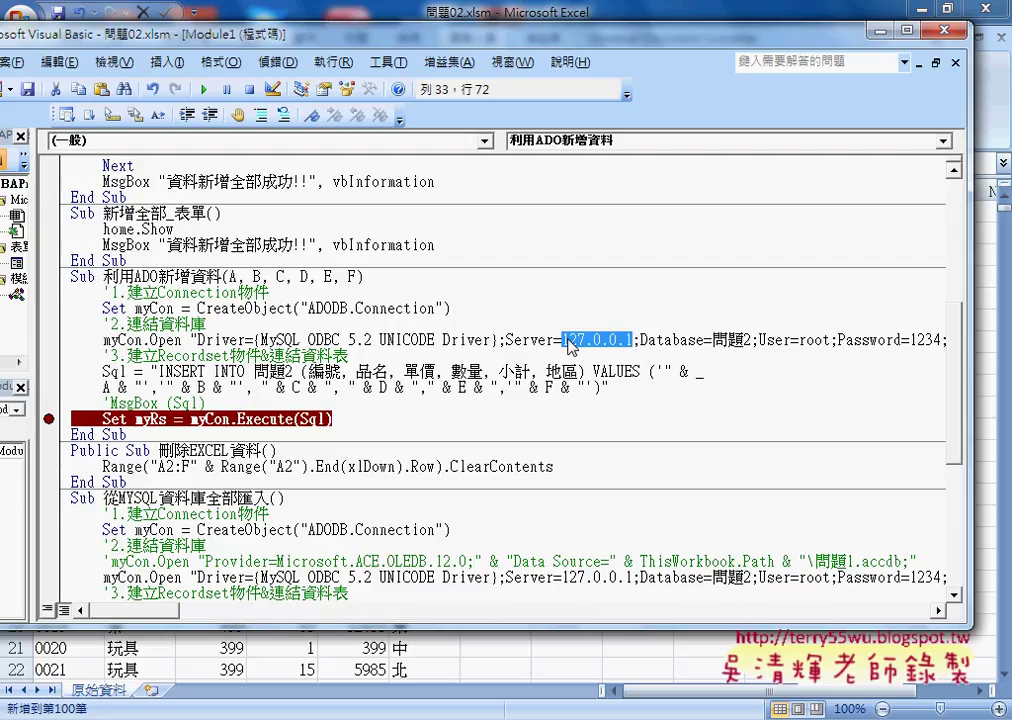
pyautogui.moveTo(590, 34); pyautogui.dragTo(530, 37)
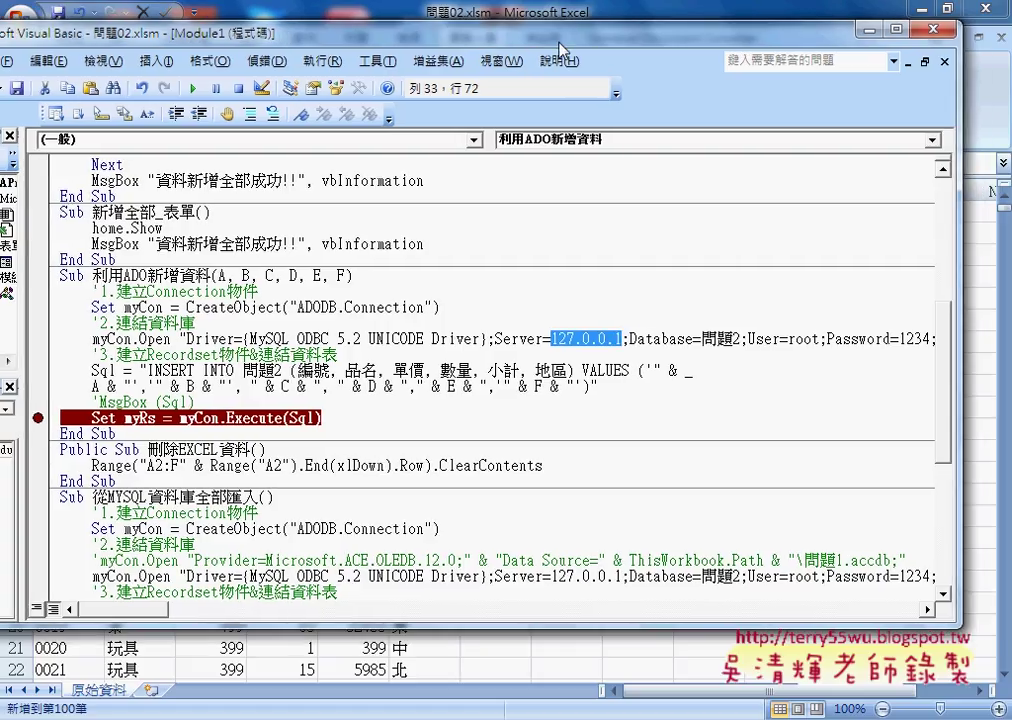
pyautogui.moveTo(691, 343); pyautogui.dragTo(653, 343)
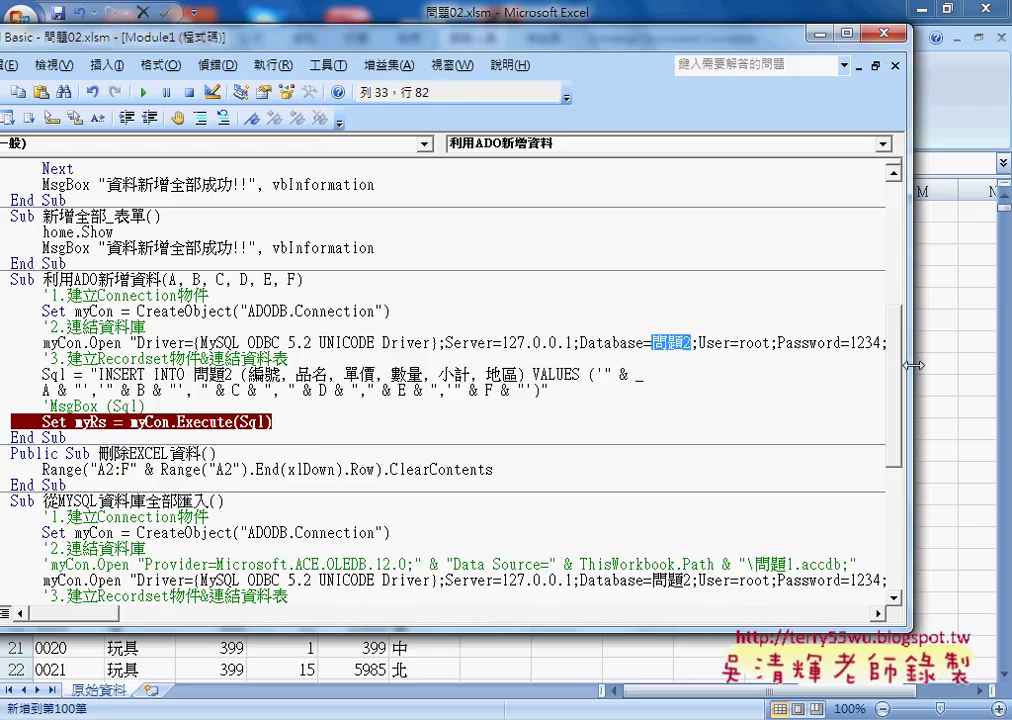
pyautogui.doubleClick(746, 343)
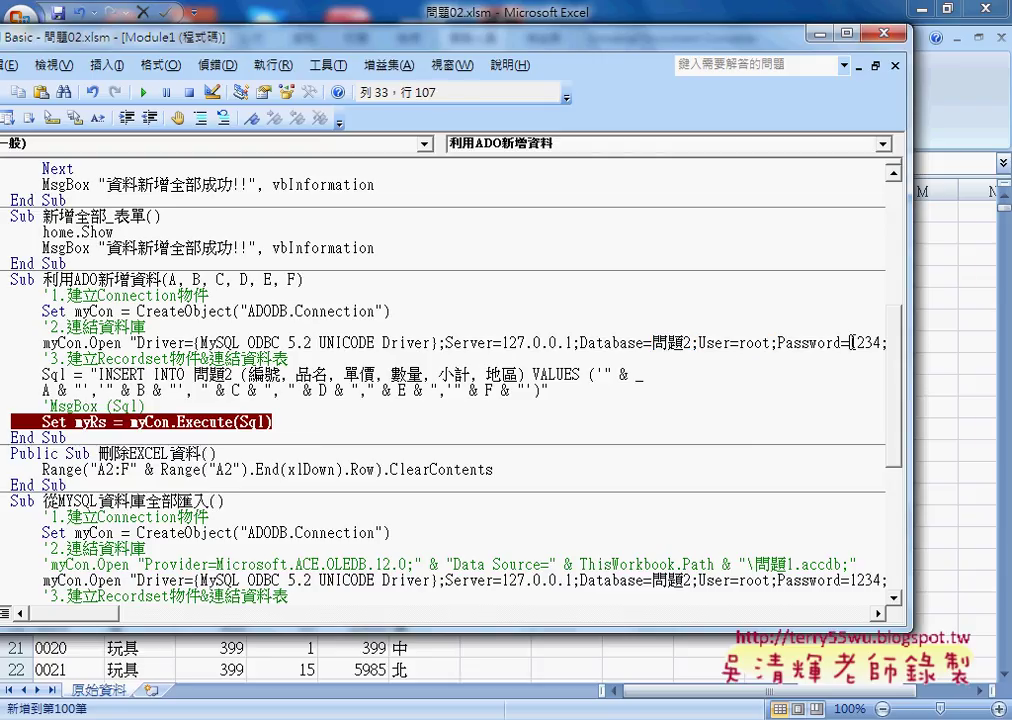
pyautogui.moveTo(849, 343); pyautogui.dragTo(881, 343)
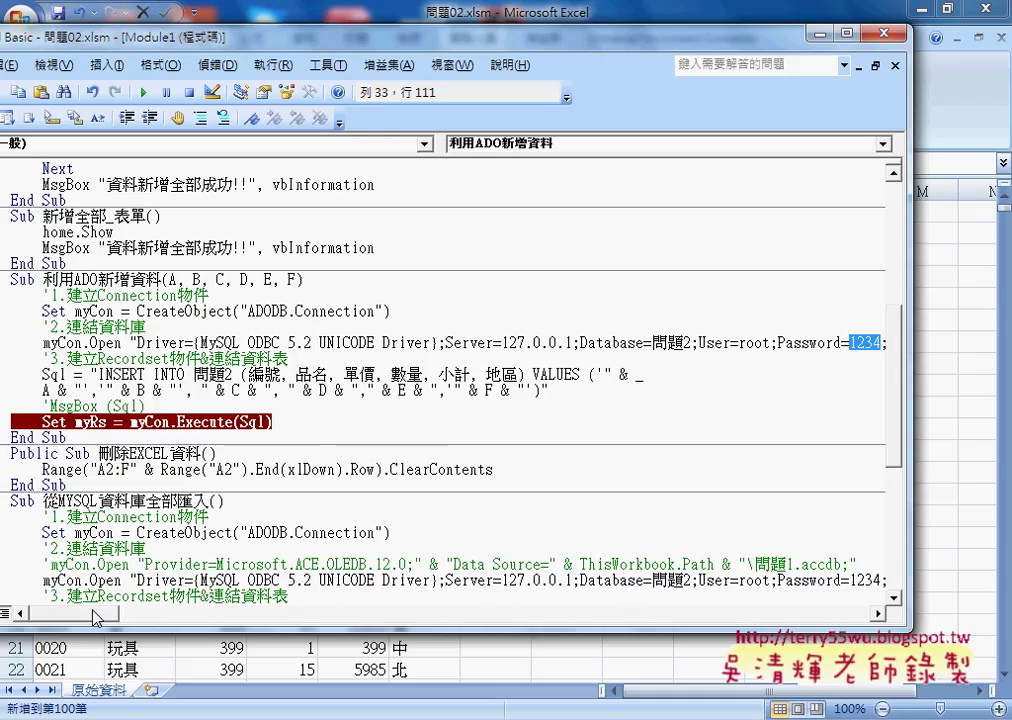
pyautogui.moveTo(32, 614); pyautogui.dragTo(108, 620)
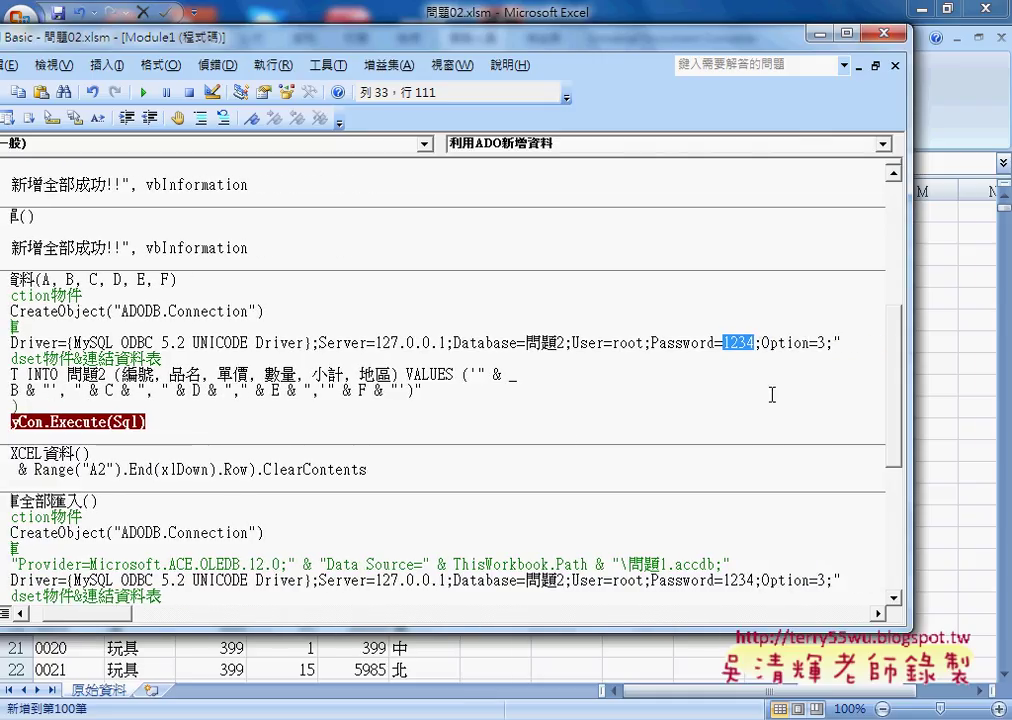
pyautogui.moveTo(849, 343); pyautogui.dragTo(340, 343)
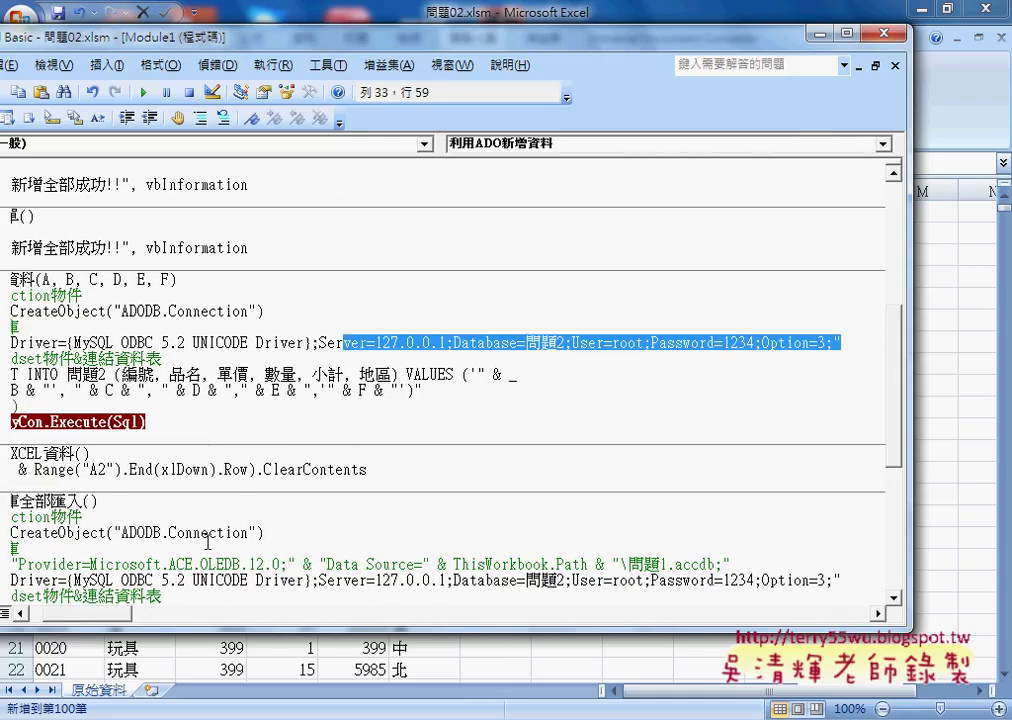
pyautogui.moveTo(105, 617); pyautogui.dragTo(77, 617)
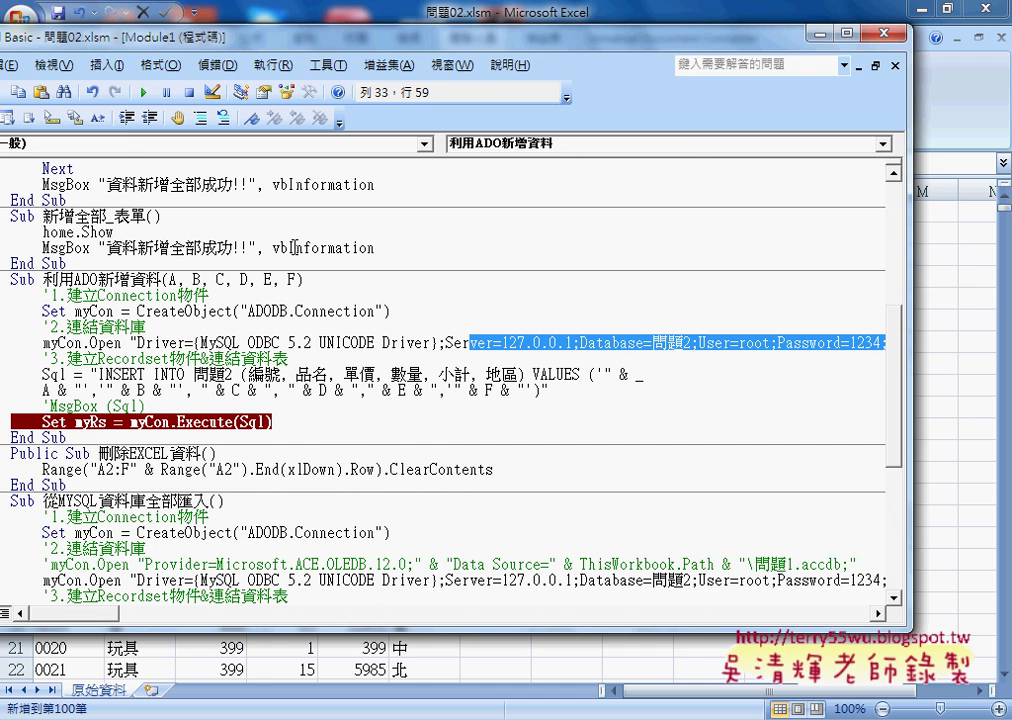
pyautogui.moveTo(303, 36); pyautogui.dragTo(436, 53)
pyautogui.moveTo(541, 72); pyautogui.dragTo(520, 62)
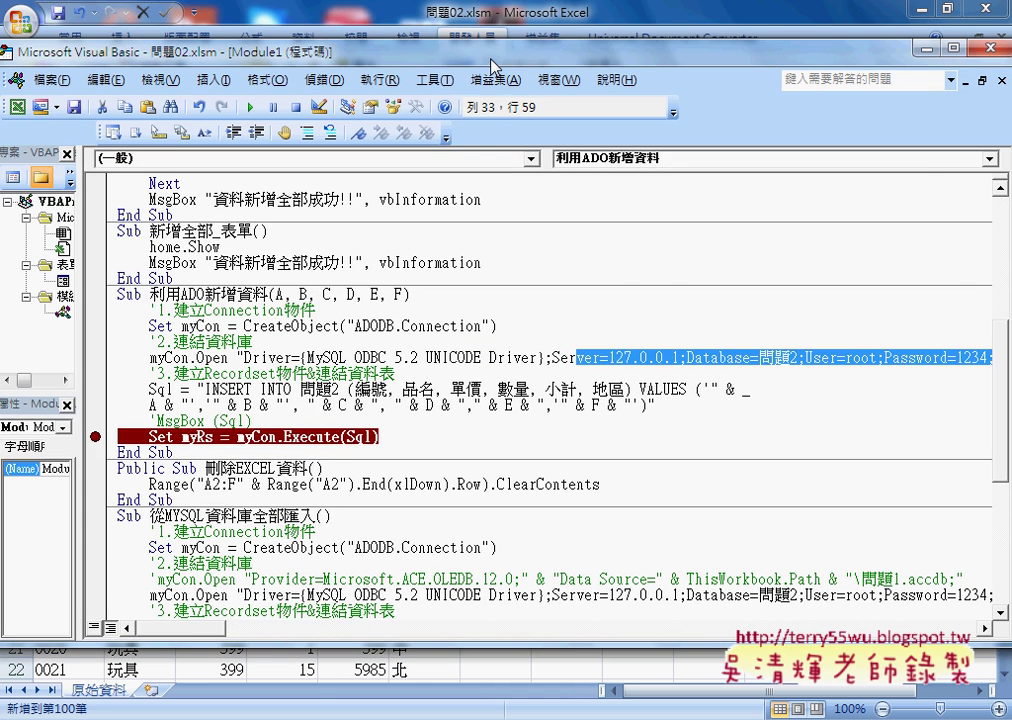
pyautogui.hotkey('alt', 'F11')
pyautogui.click(848, 297)
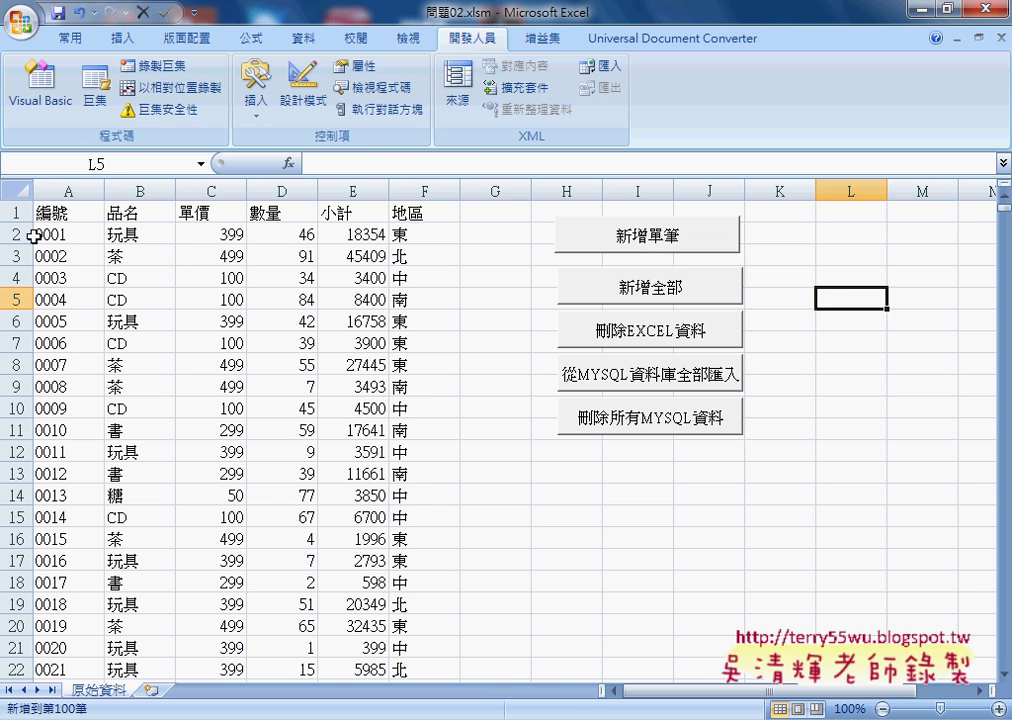
# - Select A2:E2 and run 新增單筆, halting at the Execute breakpoint to inspect Sql
pyautogui.moveTo(45, 234); pyautogui.dragTo(363, 240)
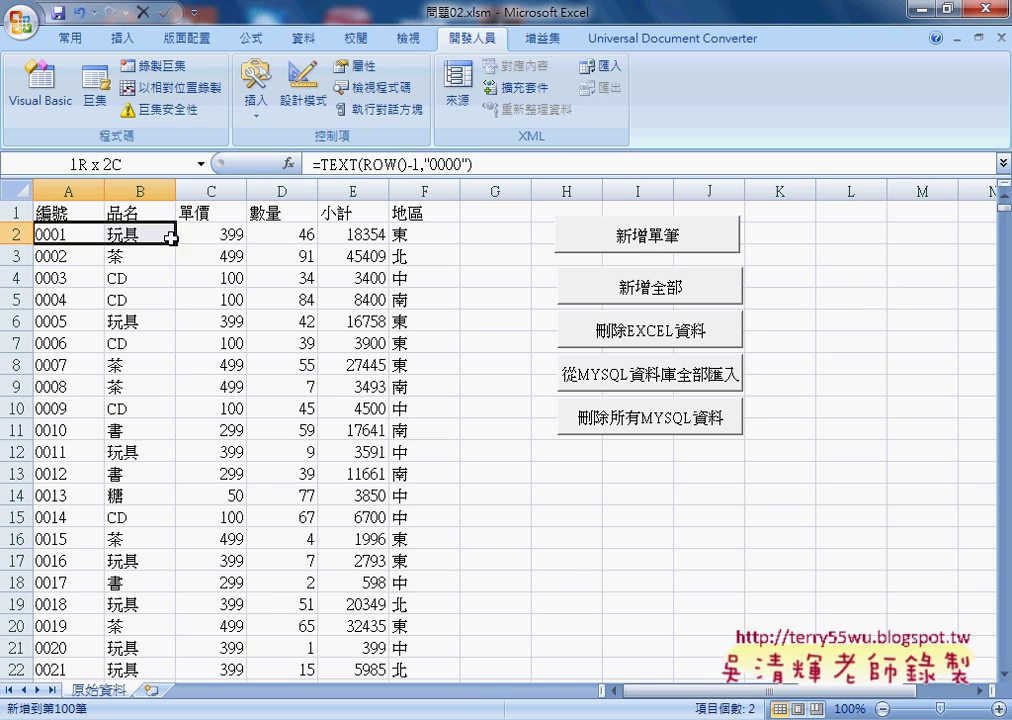
pyautogui.click(671, 234)
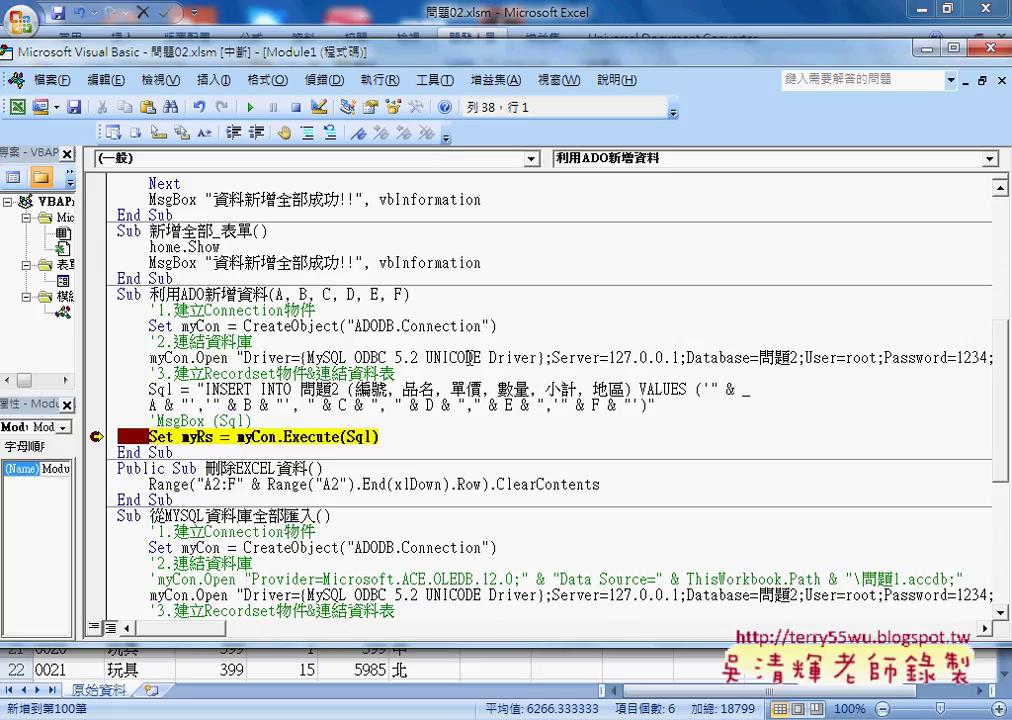
pyautogui.click(766, 363)
pyautogui.click(687, 389)
pyautogui.moveTo(356, 437)
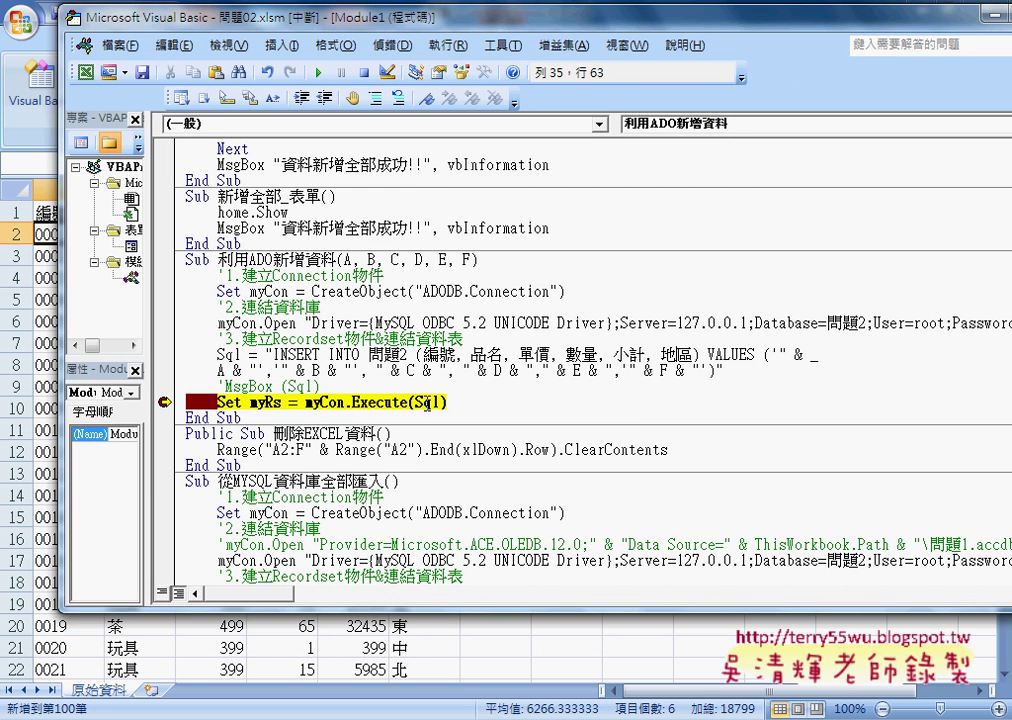
pyautogui.moveTo(427, 402)
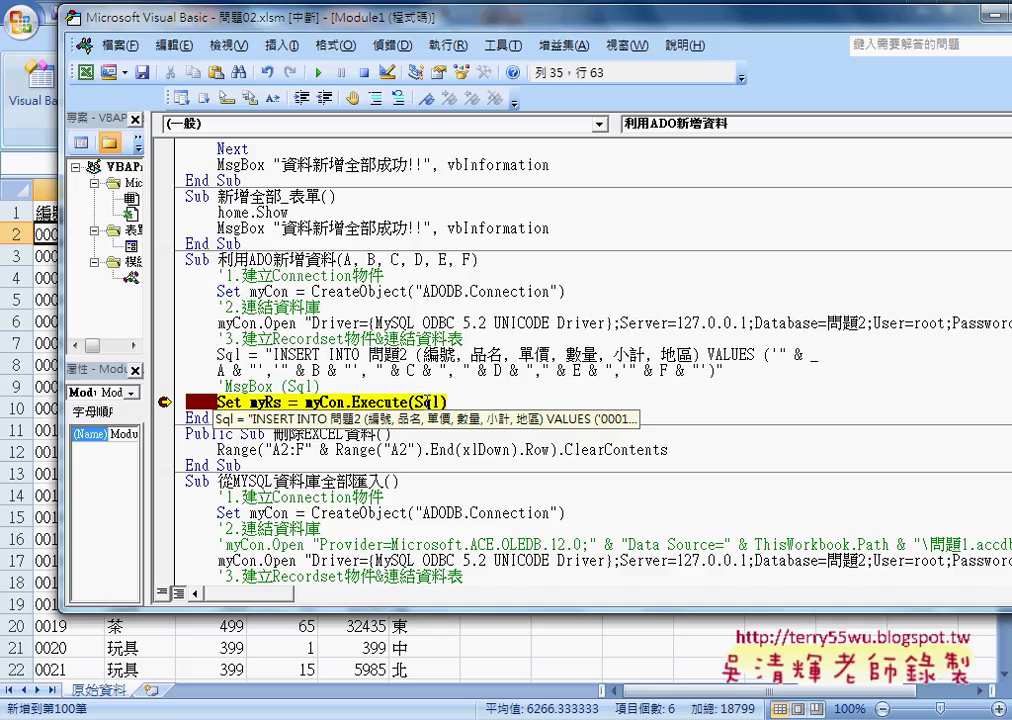
pyautogui.moveTo(250, 17); pyautogui.dragTo(282, 14)
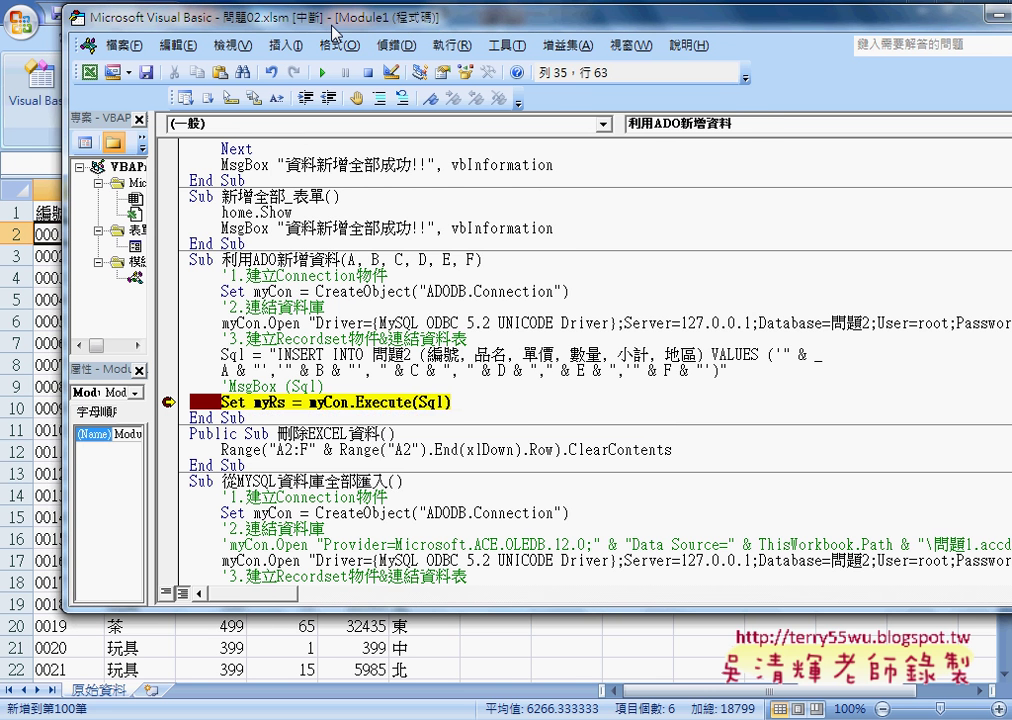
# - Print ? Sql in the Immediate window to show the INSERT INTO 問題2 statement
pyautogui.click(272, 45)
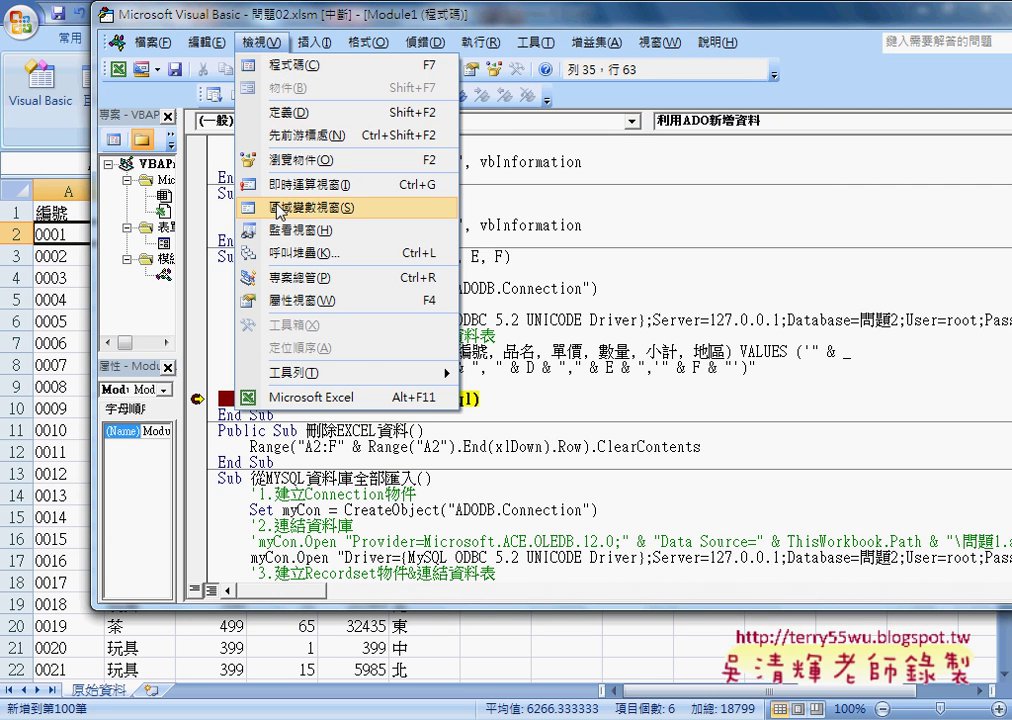
pyautogui.click(293, 186)
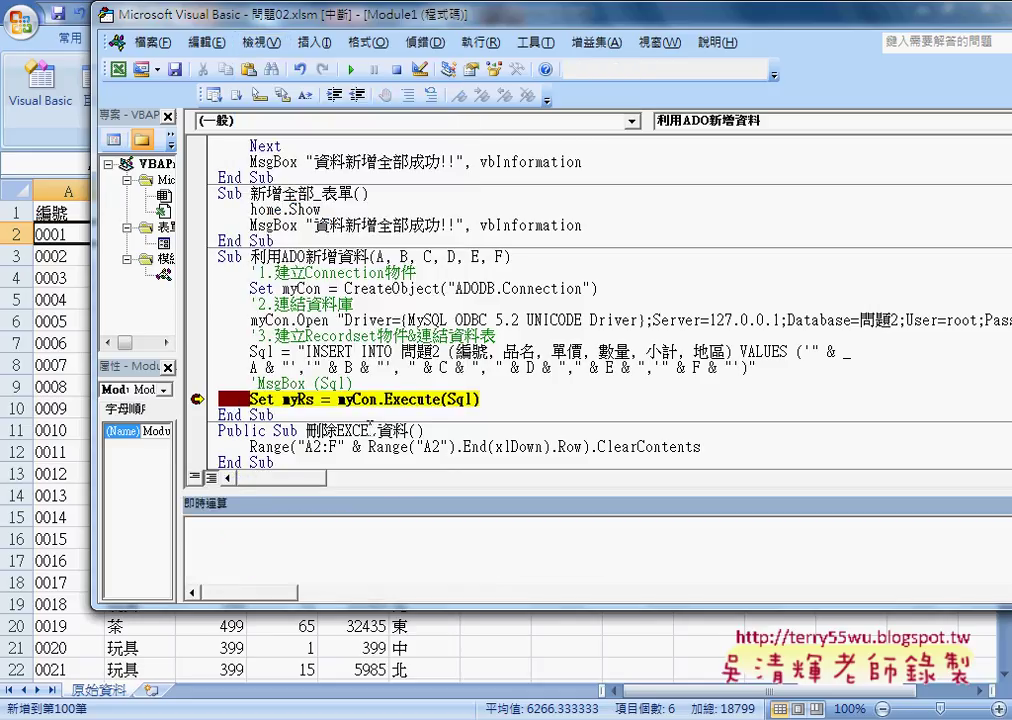
pyautogui.write('?')
pyautogui.write('S')
pyautogui.write('ql')
pyautogui.press('Return')
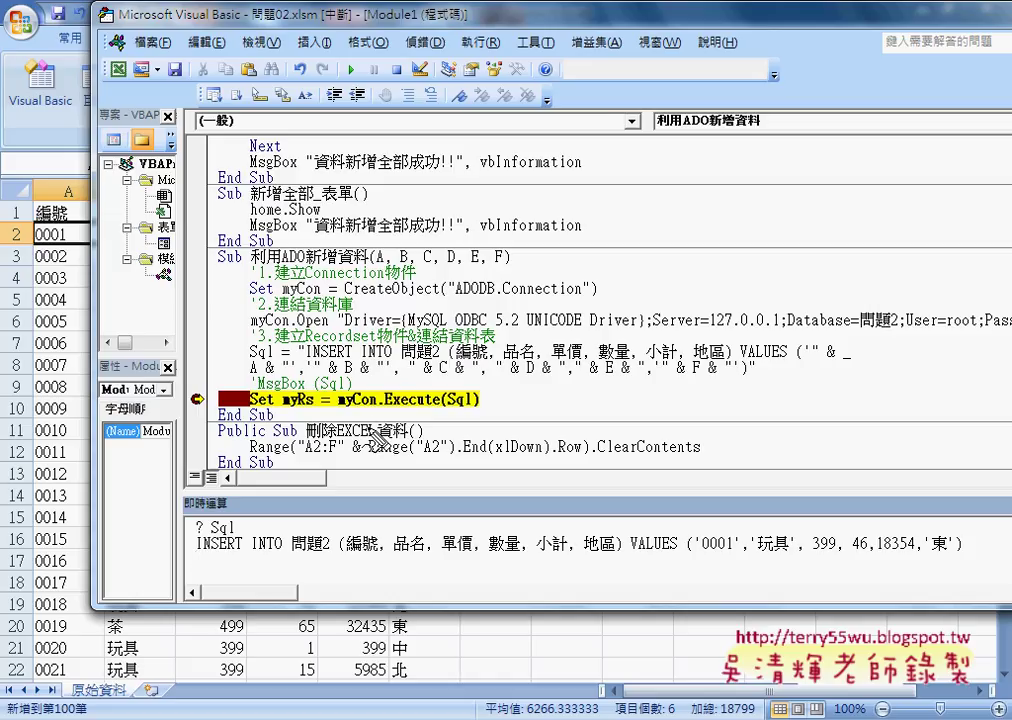
# - Highlight the 編號, 品名, 單價 columns and their '0001', '玩具', '東' values
pyautogui.moveTo(348, 556); pyautogui.dragTo(376, 554)
pyautogui.moveTo(700, 549); pyautogui.dragTo(735, 546)
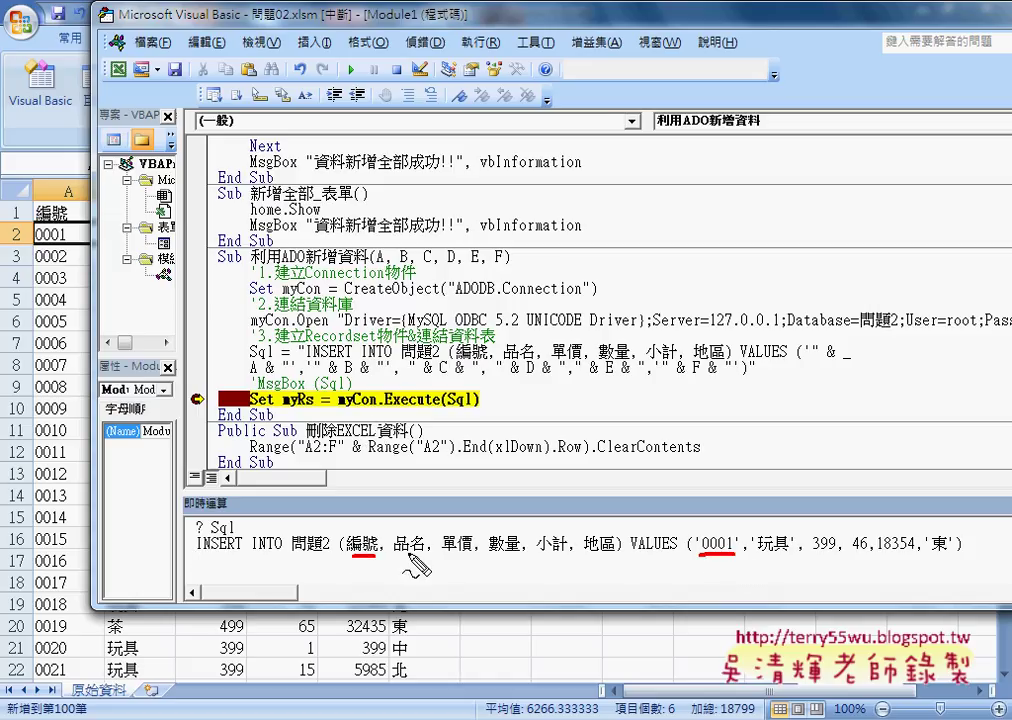
pyautogui.moveTo(395, 553); pyautogui.dragTo(422, 552)
pyautogui.moveTo(757, 553); pyautogui.dragTo(787, 552)
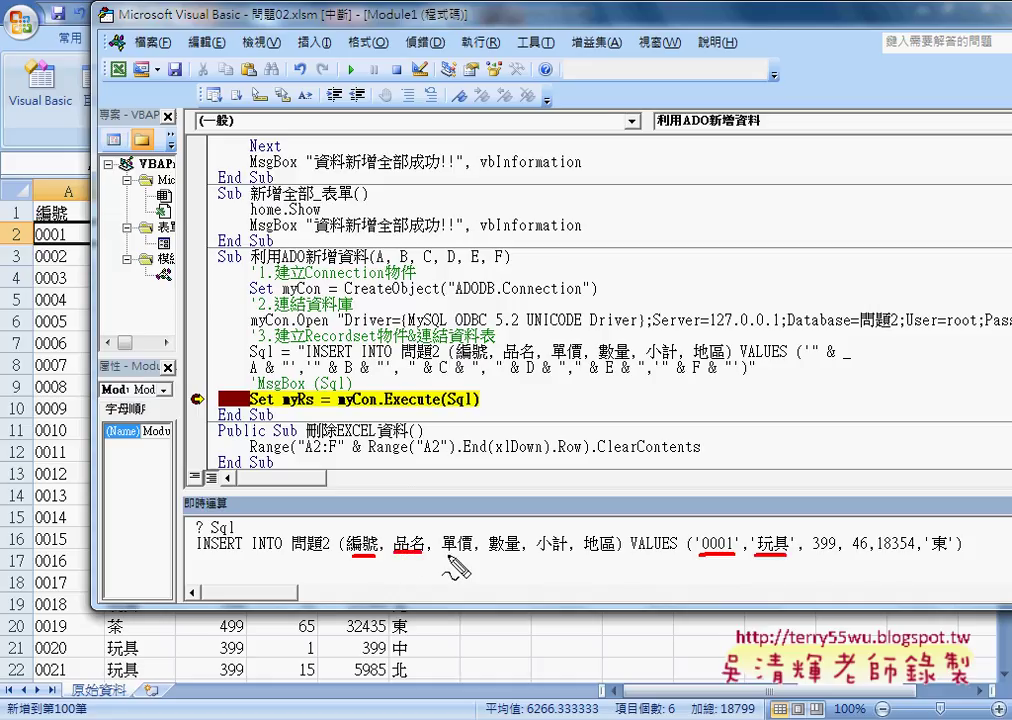
pyautogui.moveTo(444, 553); pyautogui.dragTo(467, 552)
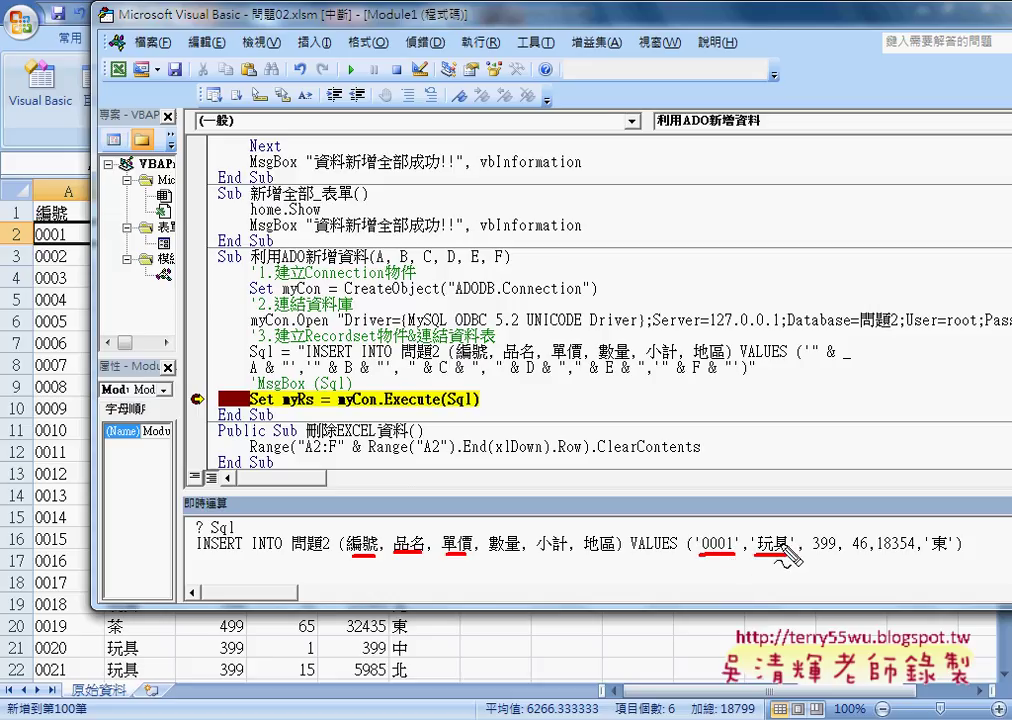
pyautogui.moveTo(702, 559); pyautogui.dragTo(734, 559)
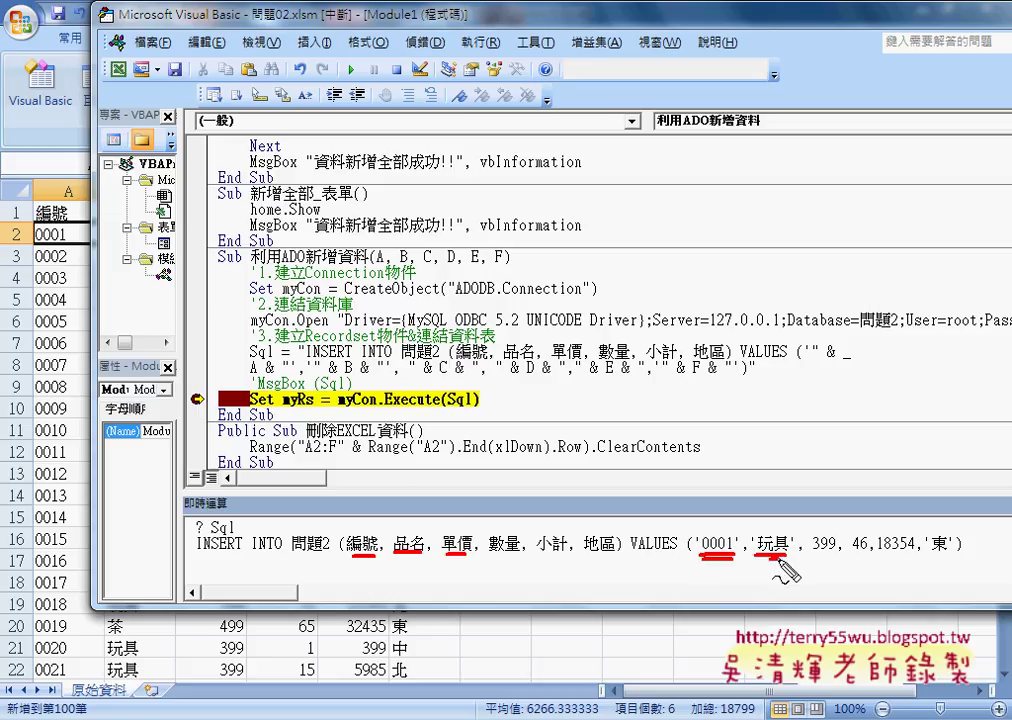
pyautogui.moveTo(925, 559); pyautogui.dragTo(945, 559)
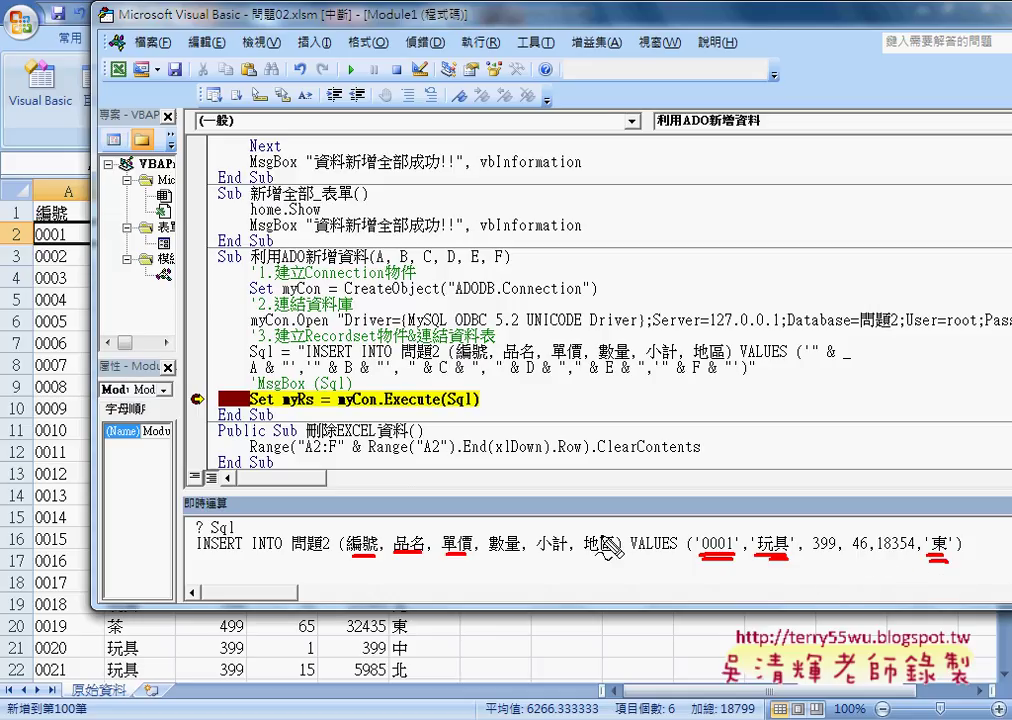
pyautogui.press('Escape')
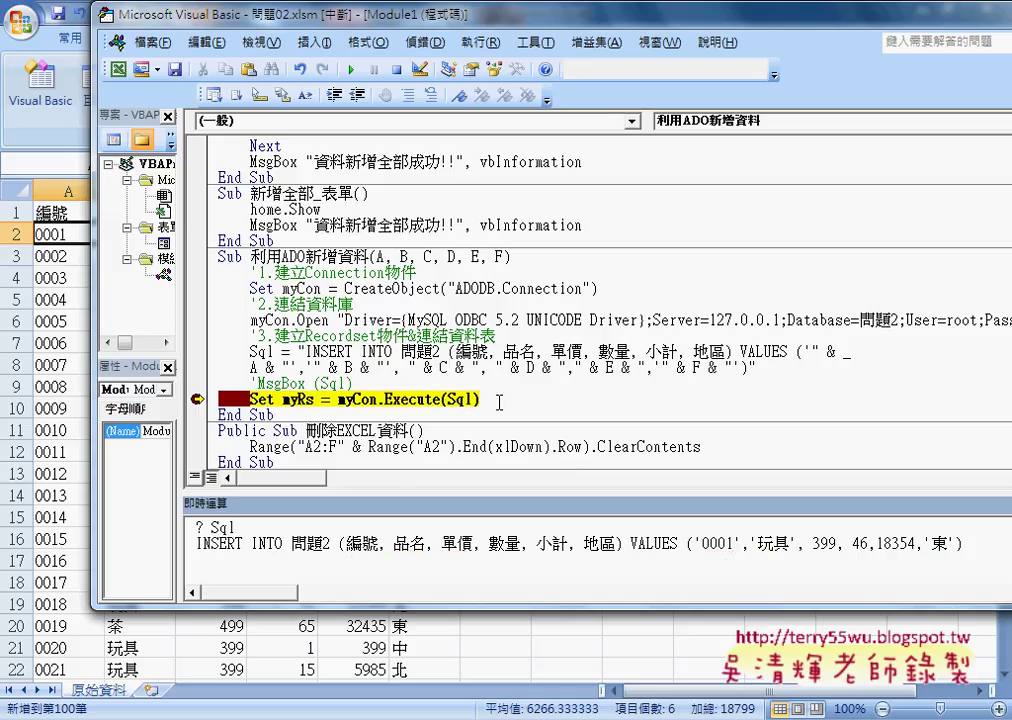
pyautogui.click(498, 401)
pyautogui.moveTo(466, 400)
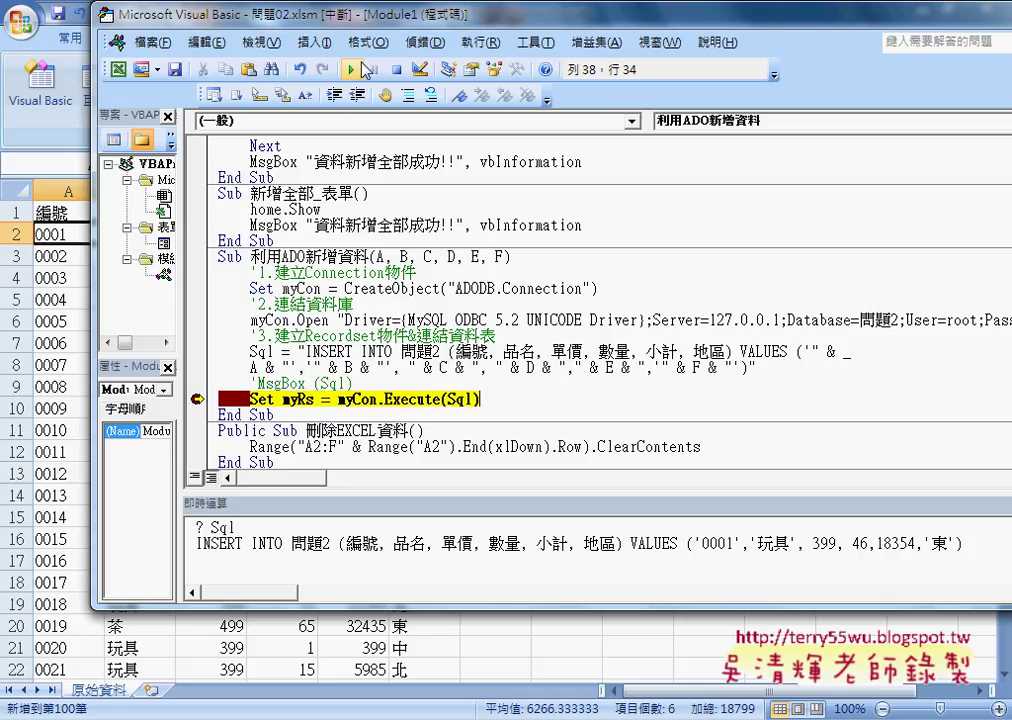
# - Step through the insert with F8 and dismiss the 資料新增成功!! message
pyautogui.press('F8')
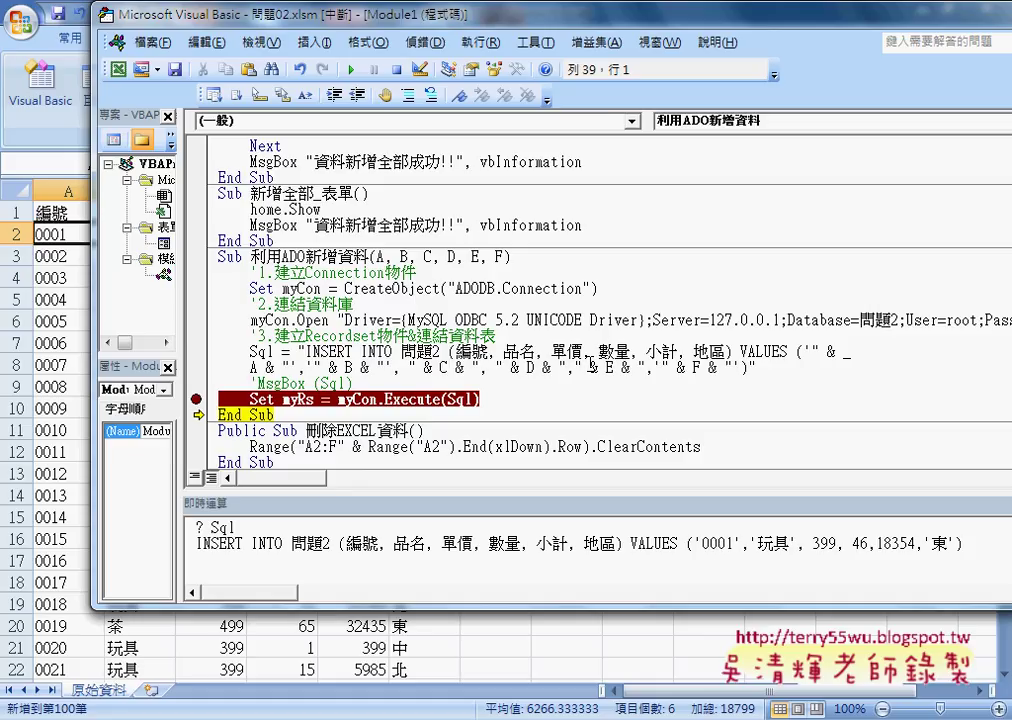
pyautogui.press('F8')
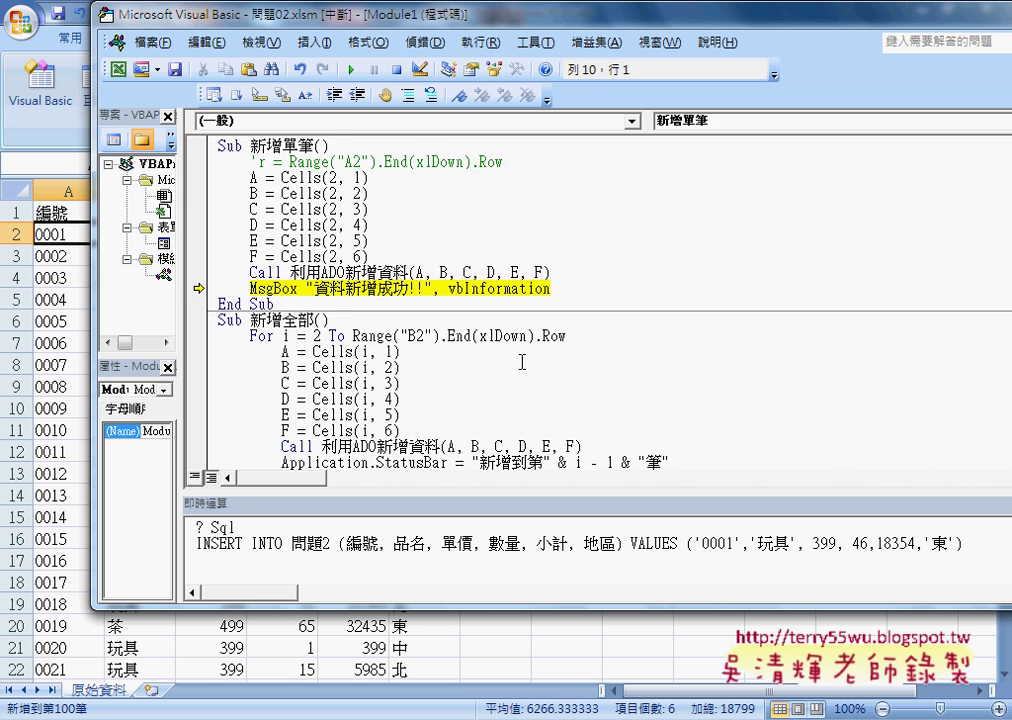
pyautogui.press('F8')
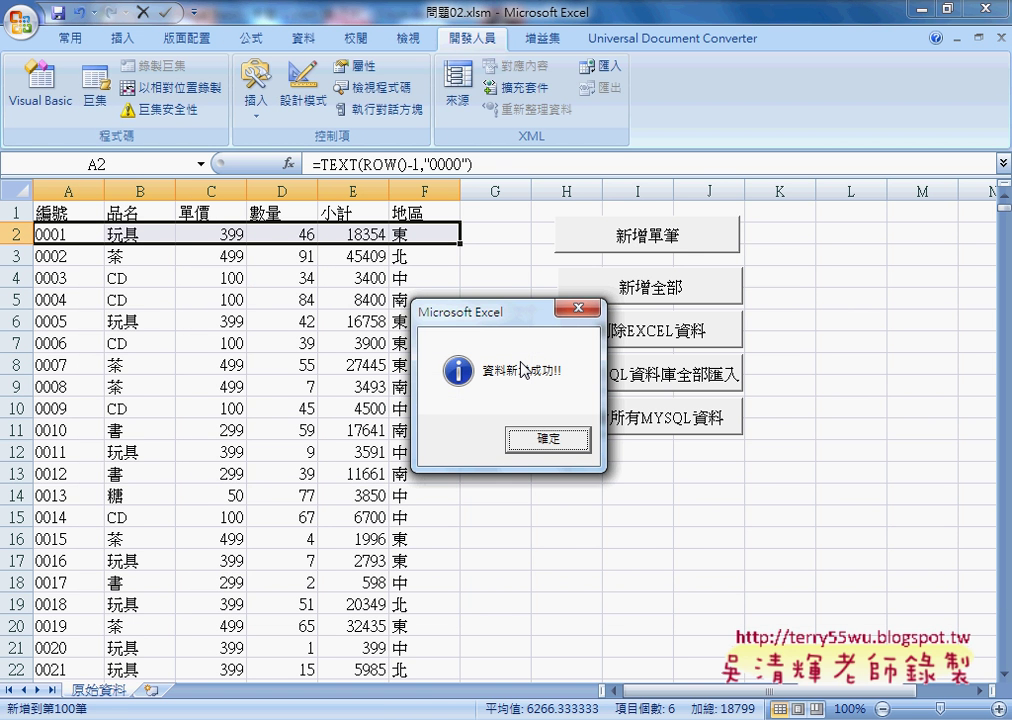
pyautogui.click(546, 436)
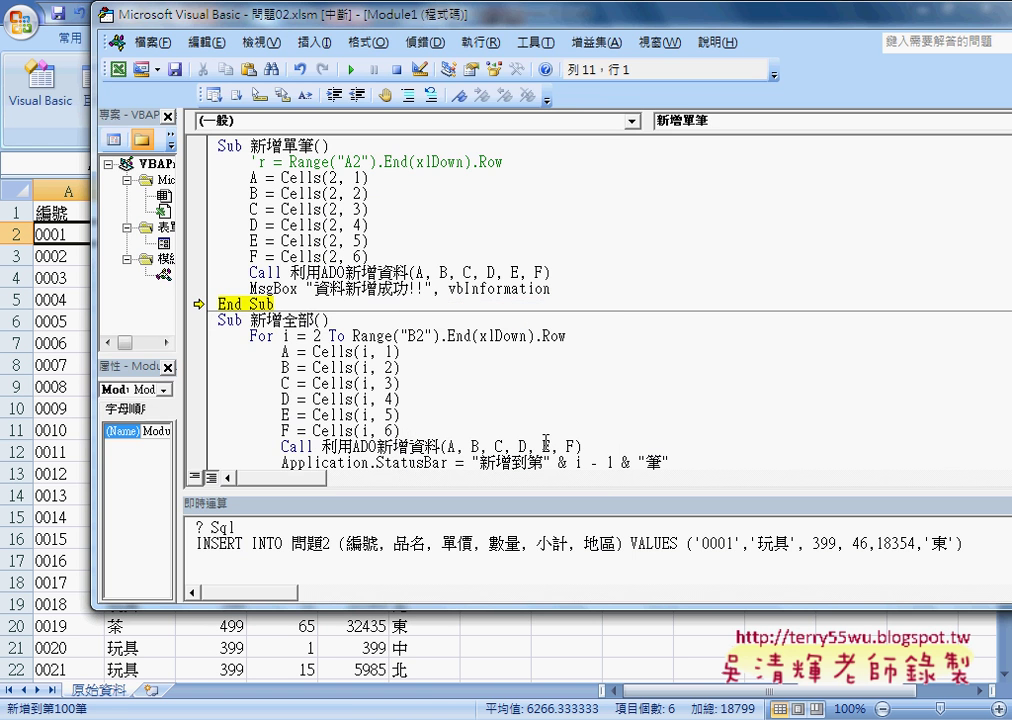
# - Reset the macro, reposition the editor, close the Immediate window, and switch to 程式碼
pyautogui.click(351, 70)
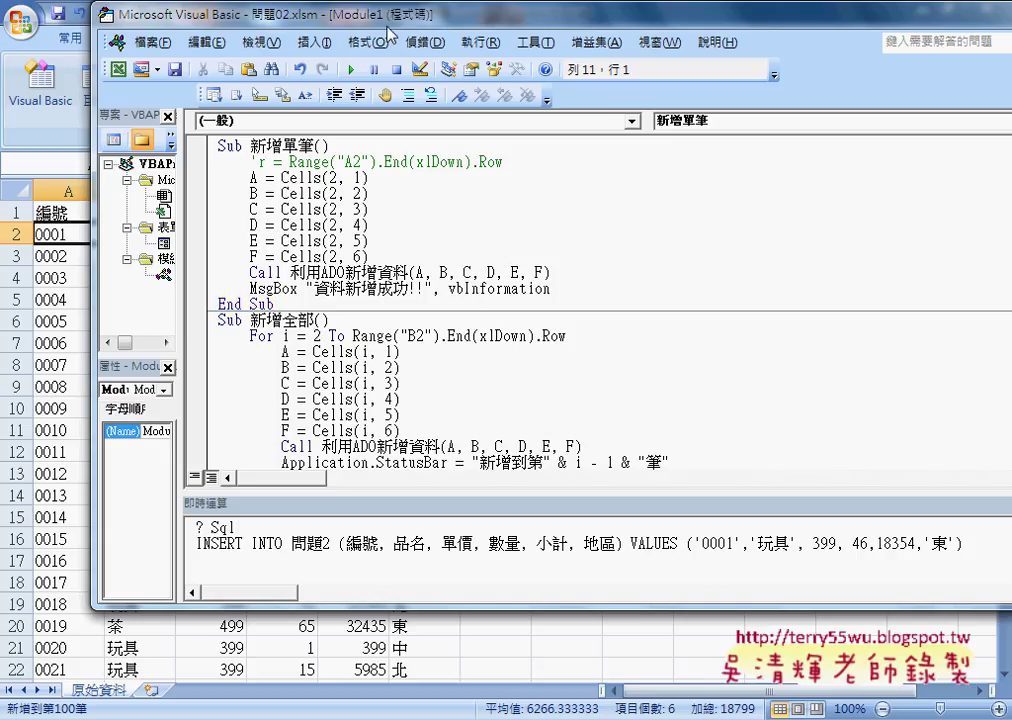
pyautogui.moveTo(388, 30); pyautogui.dragTo(310, 27)
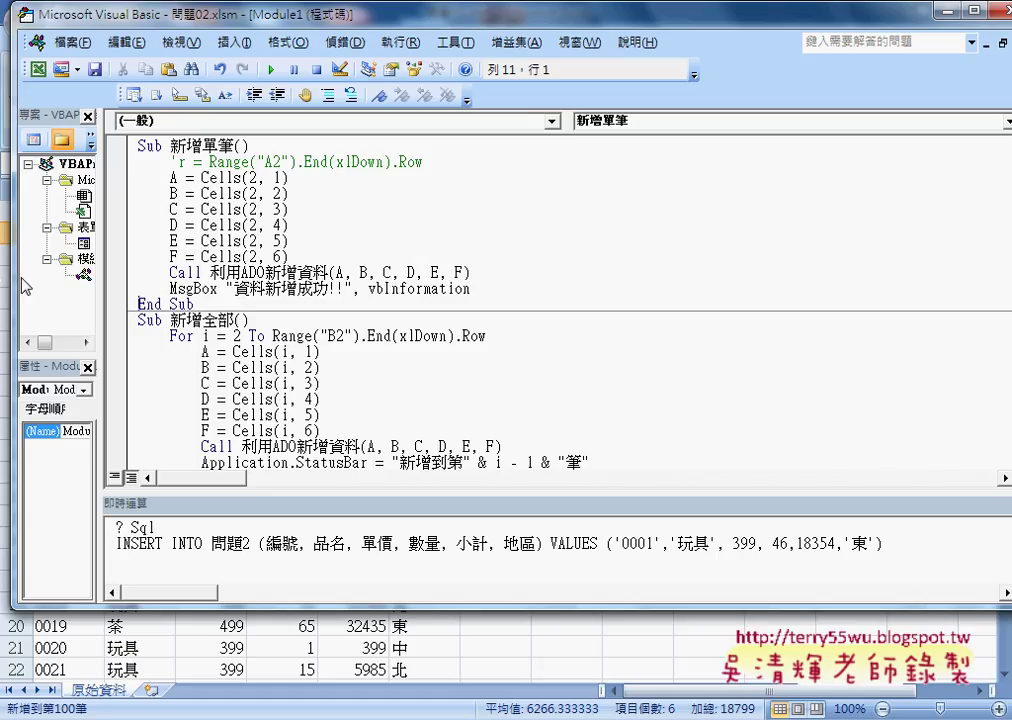
pyautogui.moveTo(14, 225); pyautogui.dragTo(86, 287)
pyautogui.moveTo(277, 28); pyautogui.dragTo(215, 27)
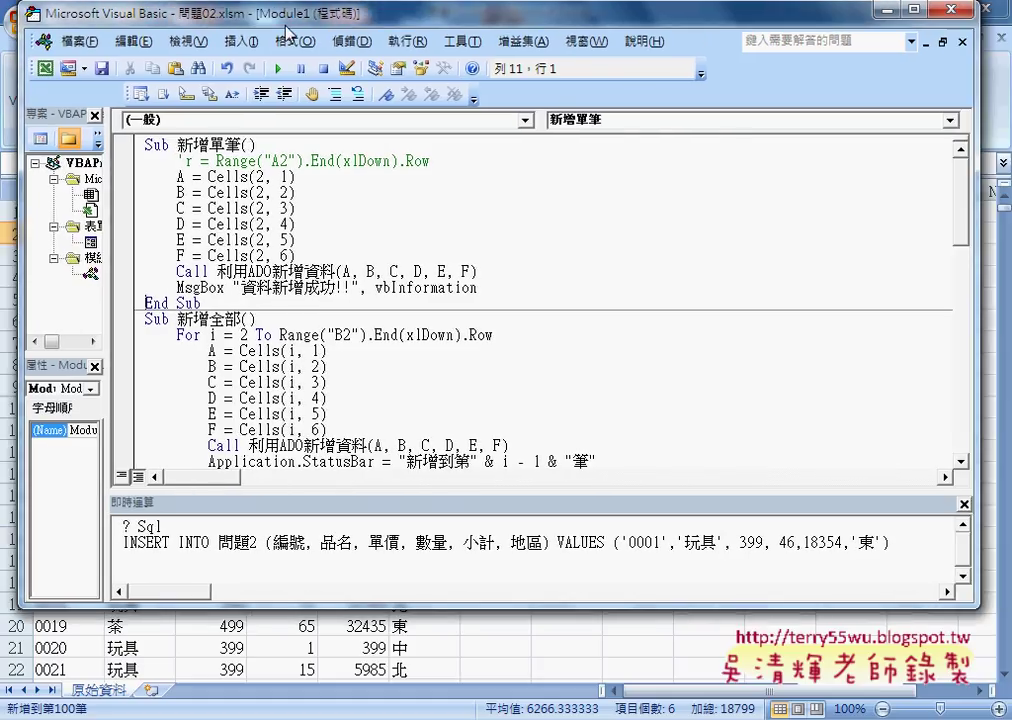
pyautogui.click(962, 505)
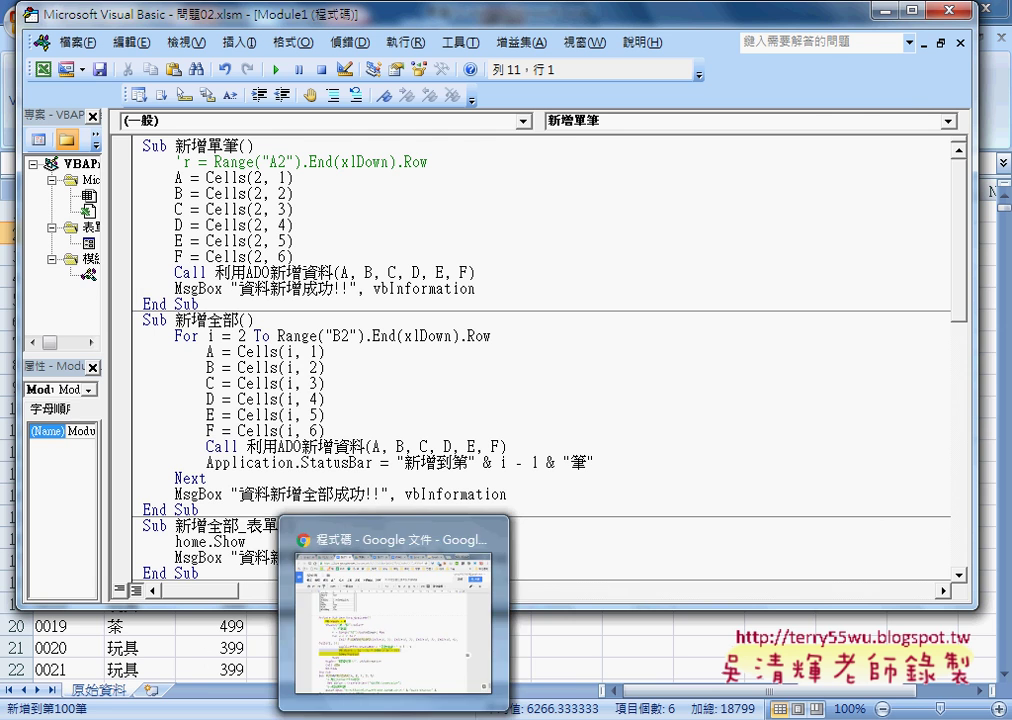
pyautogui.click(443, 600)
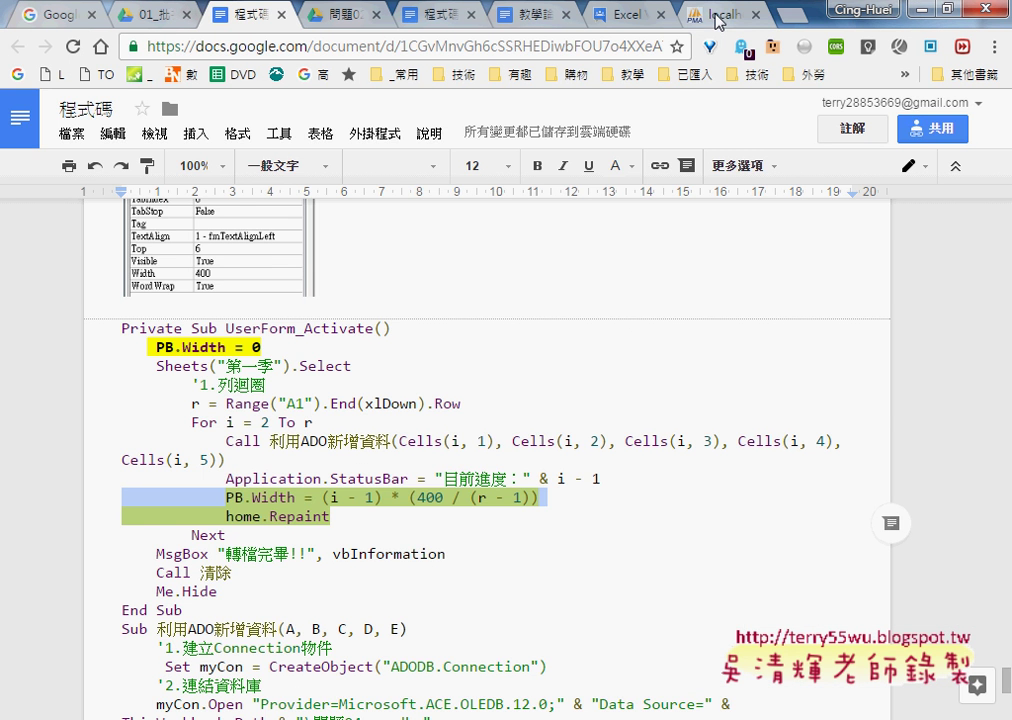
# - In phpMyAdmin, browse the 問題2 table with 500 rows per page
pyautogui.click(718, 20)
pyautogui.click(82, 480)
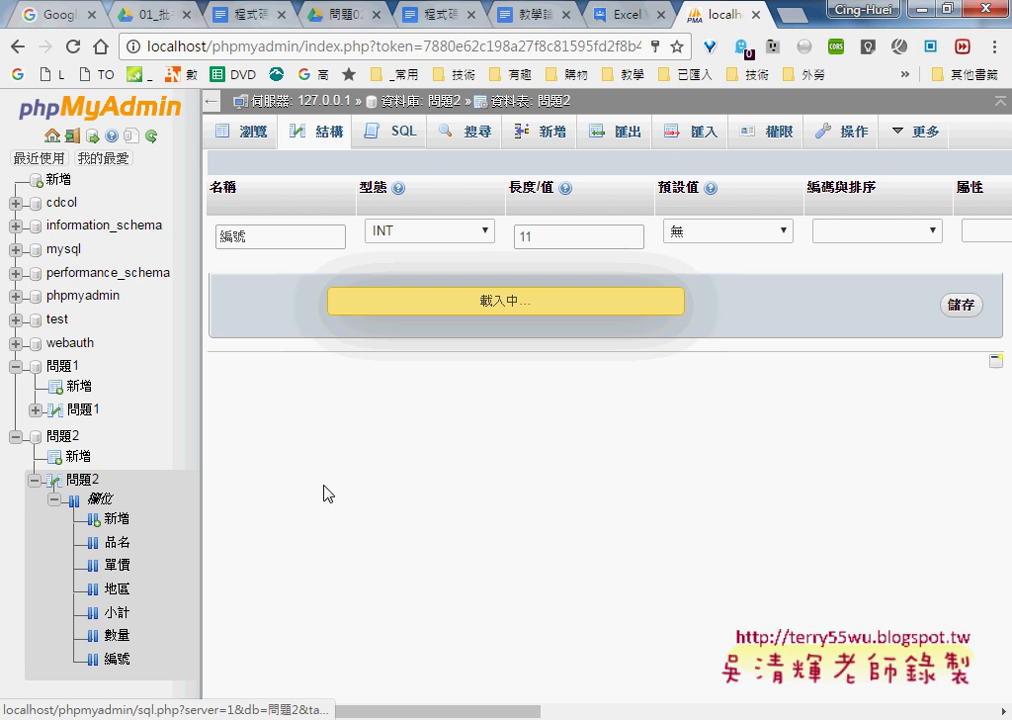
pyautogui.scroll(-3, 495, 502)
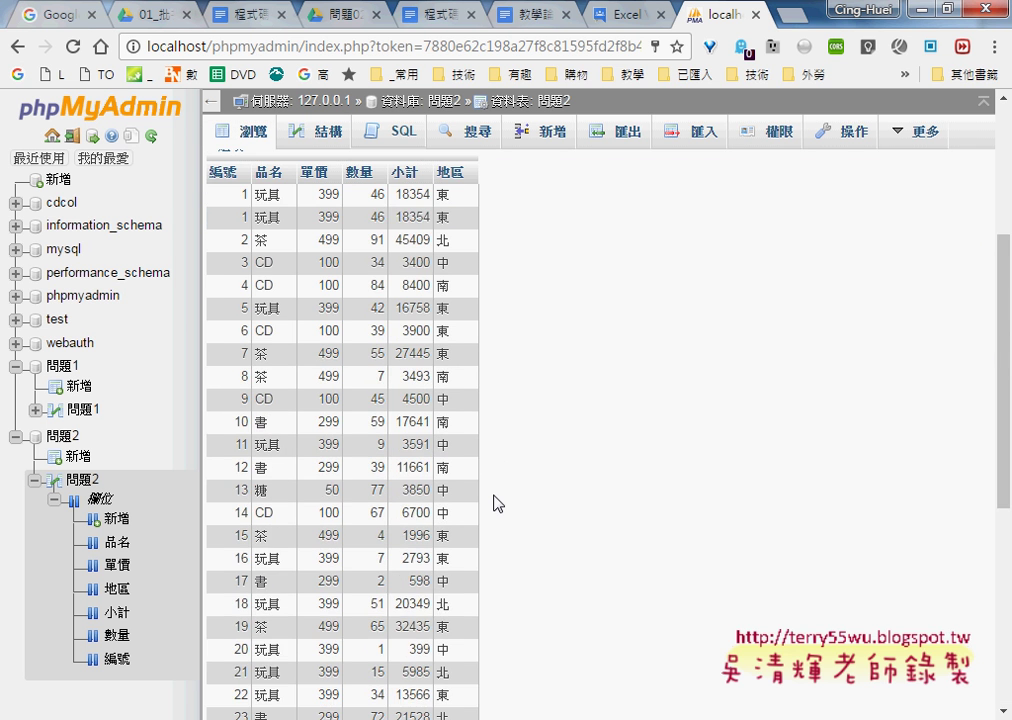
pyautogui.scroll(-4, 495, 502)
pyautogui.click(527, 360)
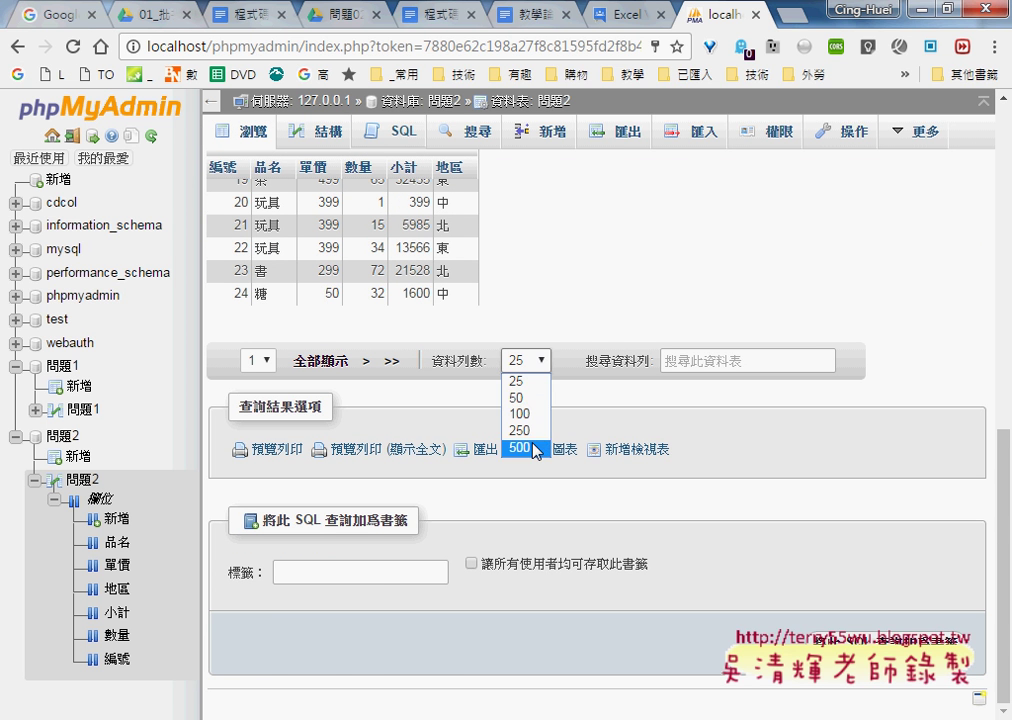
pyautogui.click(530, 446)
# - Scroll through all 202 listed rows, then return to the VBA editor
pyautogui.scroll(-4, 559, 457)
pyautogui.scroll(-6, 559, 457)
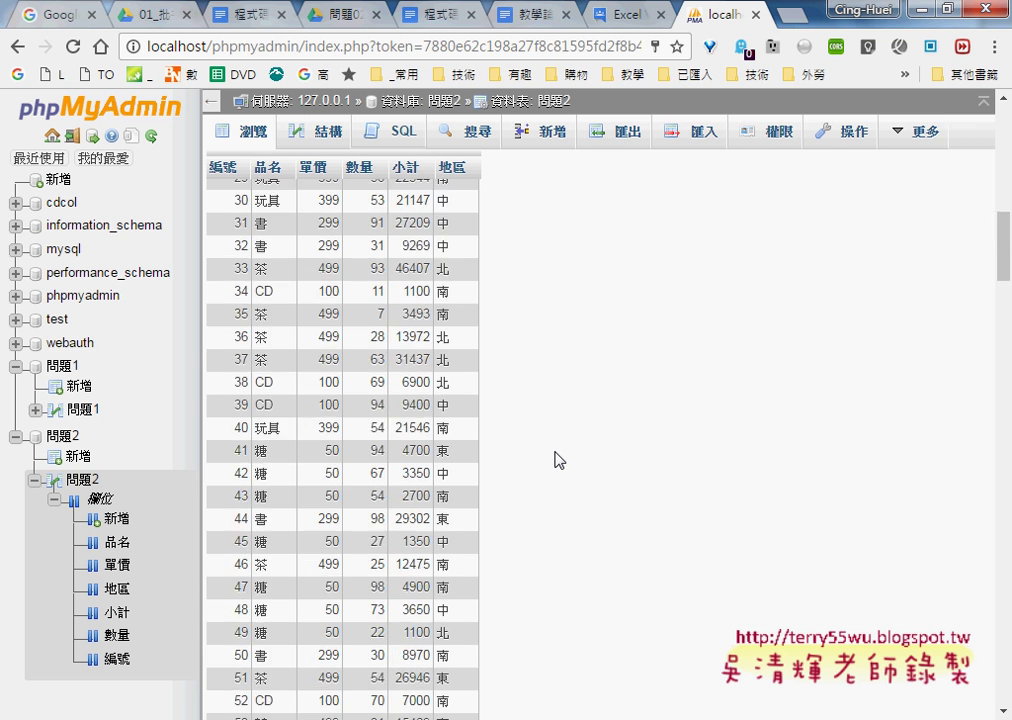
pyautogui.scroll(-6, 559, 457)
pyautogui.scroll(-4, 559, 460)
pyautogui.scroll(-6, 559, 460)
pyautogui.scroll(-1, 559, 460)
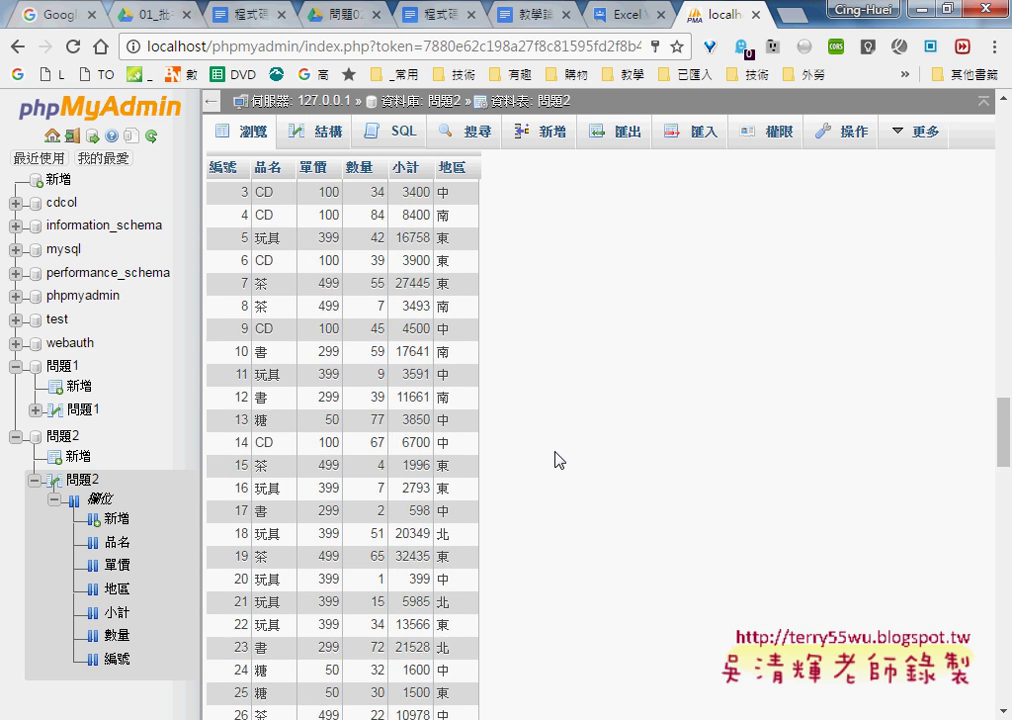
pyautogui.scroll(-8, 559, 460)
pyautogui.scroll(-4, 559, 460)
pyautogui.scroll(-6, 555, 460)
pyautogui.scroll(-5, 553, 461)
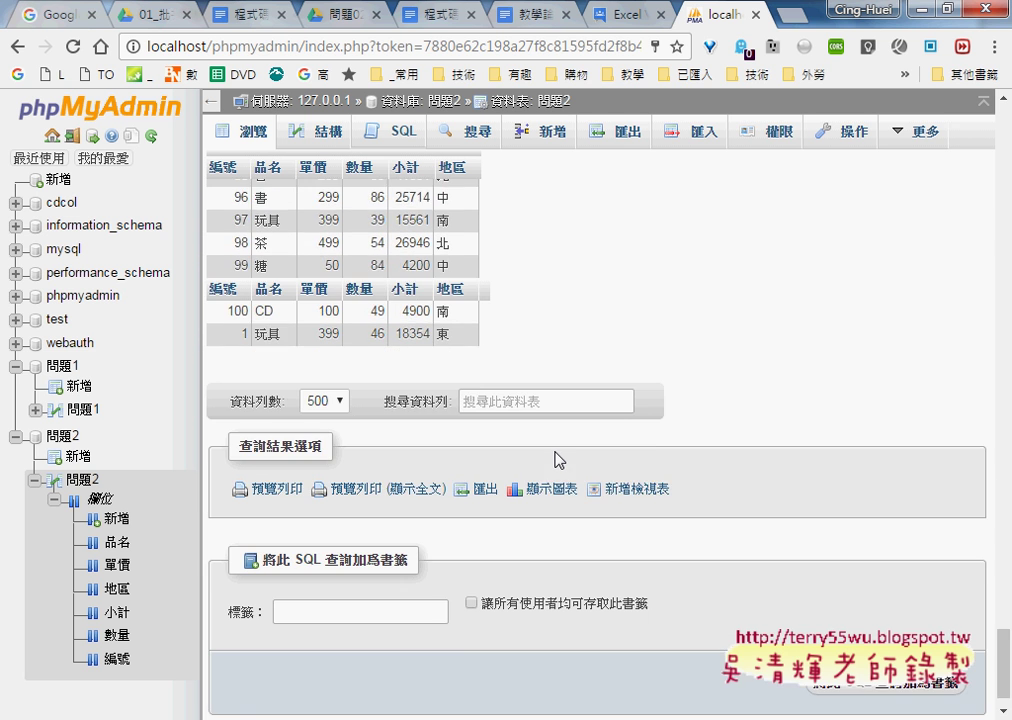
pyautogui.scroll(-1, 556, 460)
pyautogui.click(338, 365)
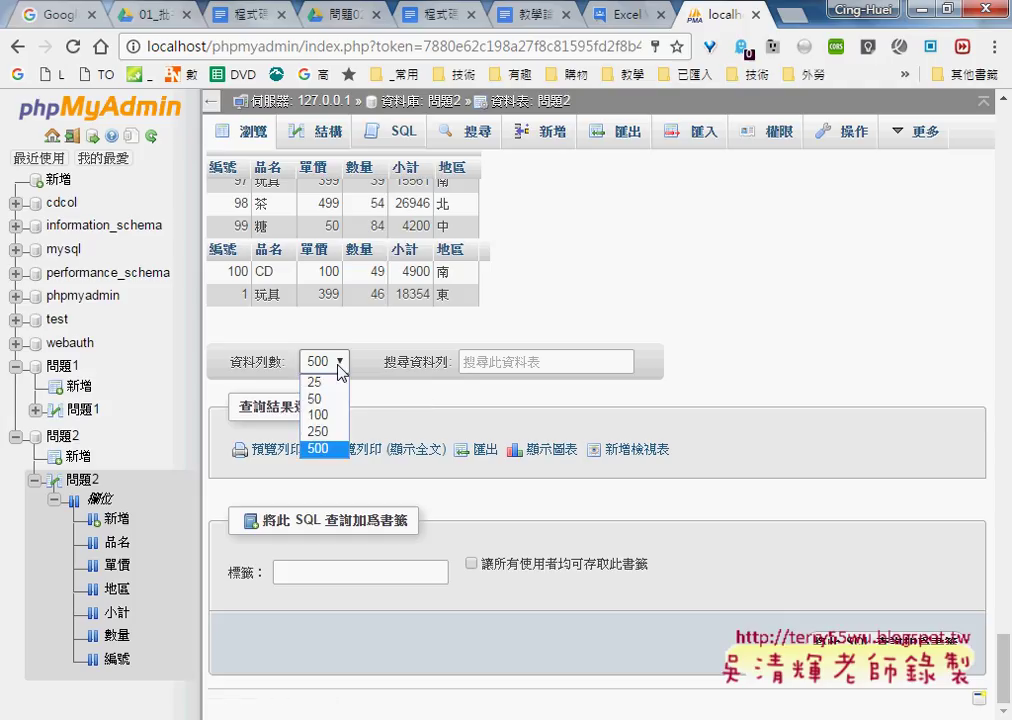
pyautogui.click(338, 365)
pyautogui.scroll(2, 597, 392)
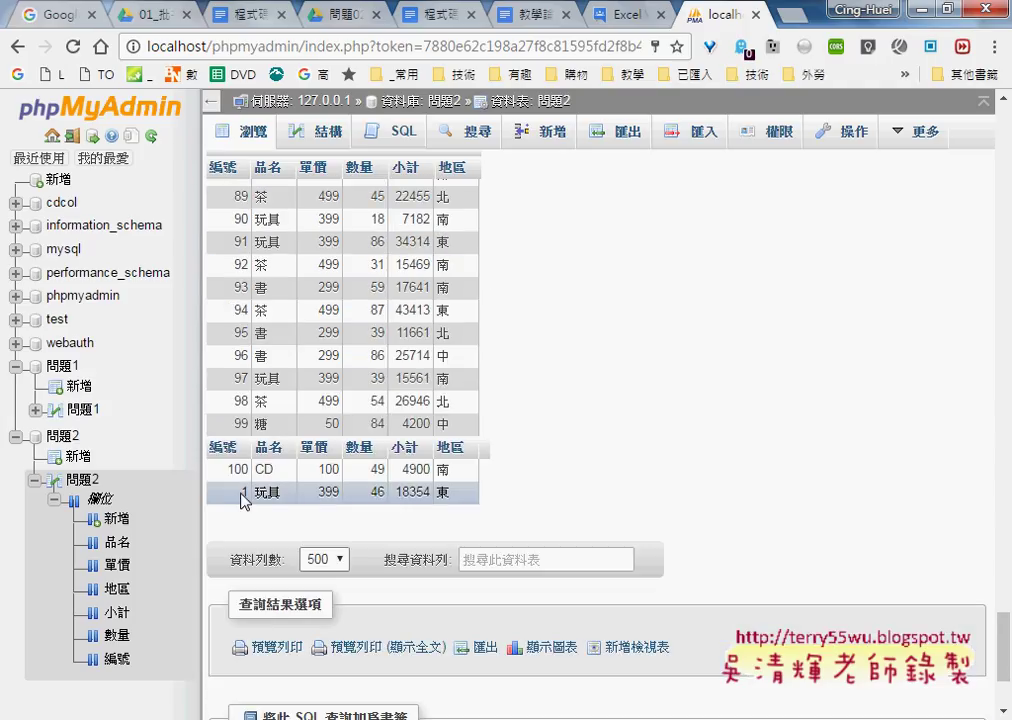
pyautogui.moveTo(240, 493); pyautogui.dragTo(440, 495)
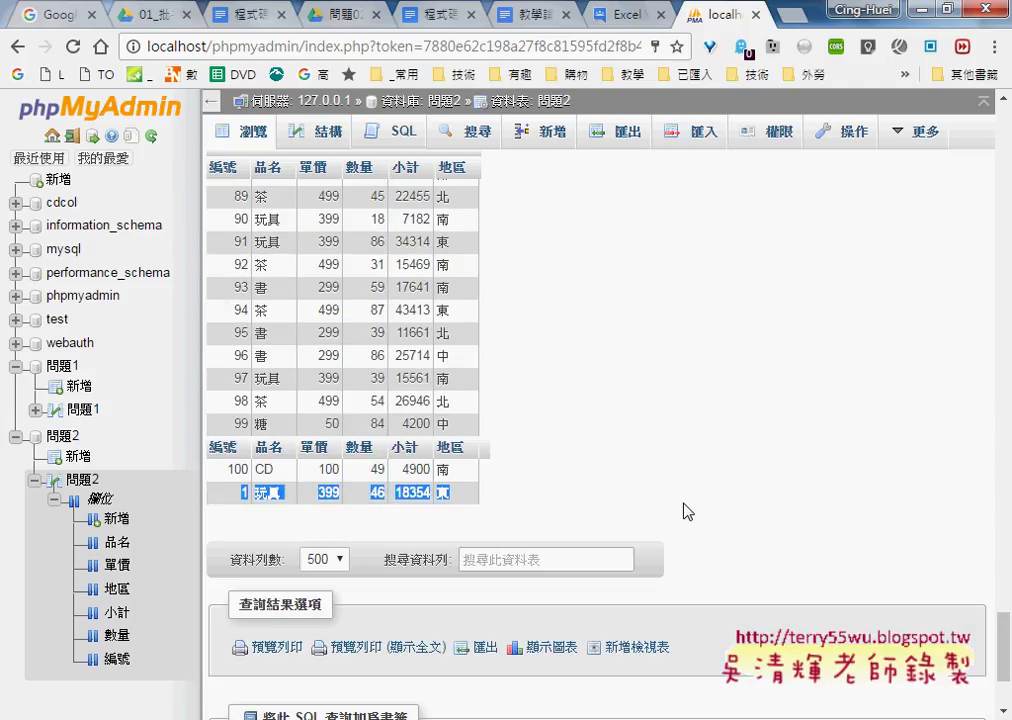
pyautogui.scroll(4, 684, 510)
pyautogui.scroll(4, 687, 510)
pyautogui.scroll(4, 684, 510)
pyautogui.scroll(3, 684, 510)
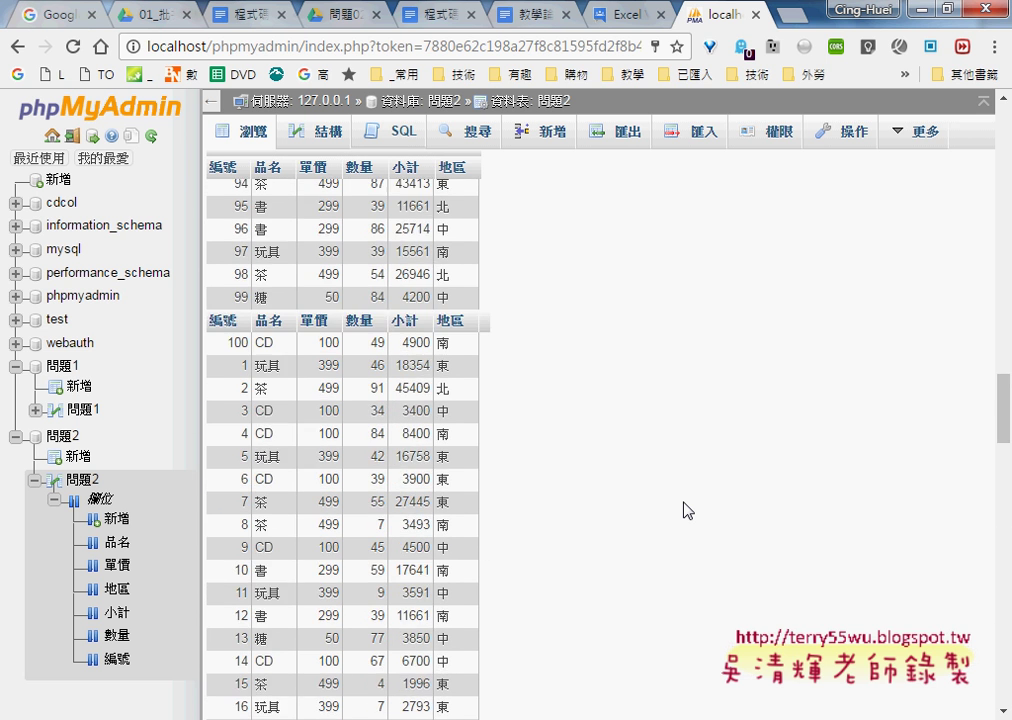
pyautogui.scroll(3, 684, 510)
pyautogui.scroll(2, 684, 510)
pyautogui.scroll(7, 684, 510)
pyautogui.scroll(5, 684, 510)
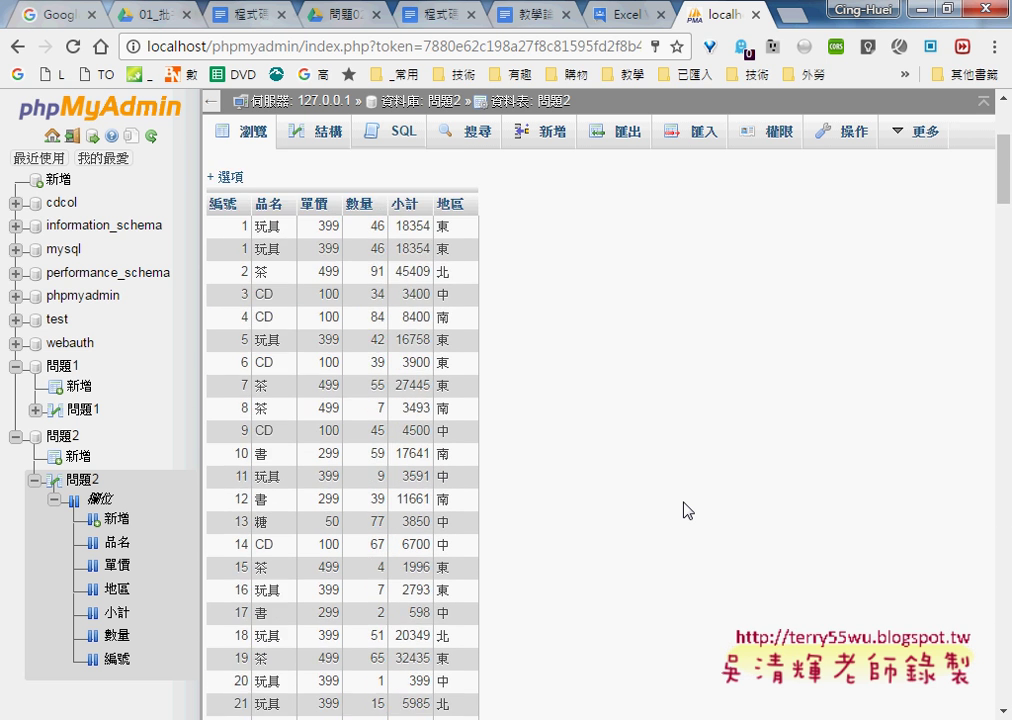
pyautogui.scroll(2, 684, 510)
pyautogui.scroll(2, 684, 510)
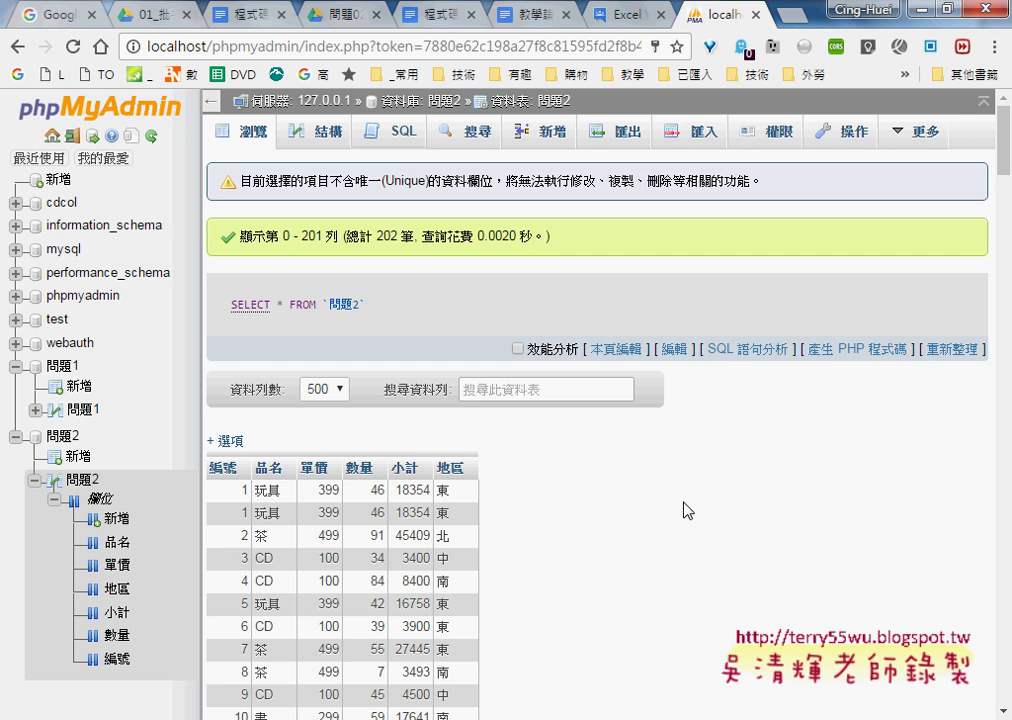
pyautogui.hotkey('alt', 'Tab')
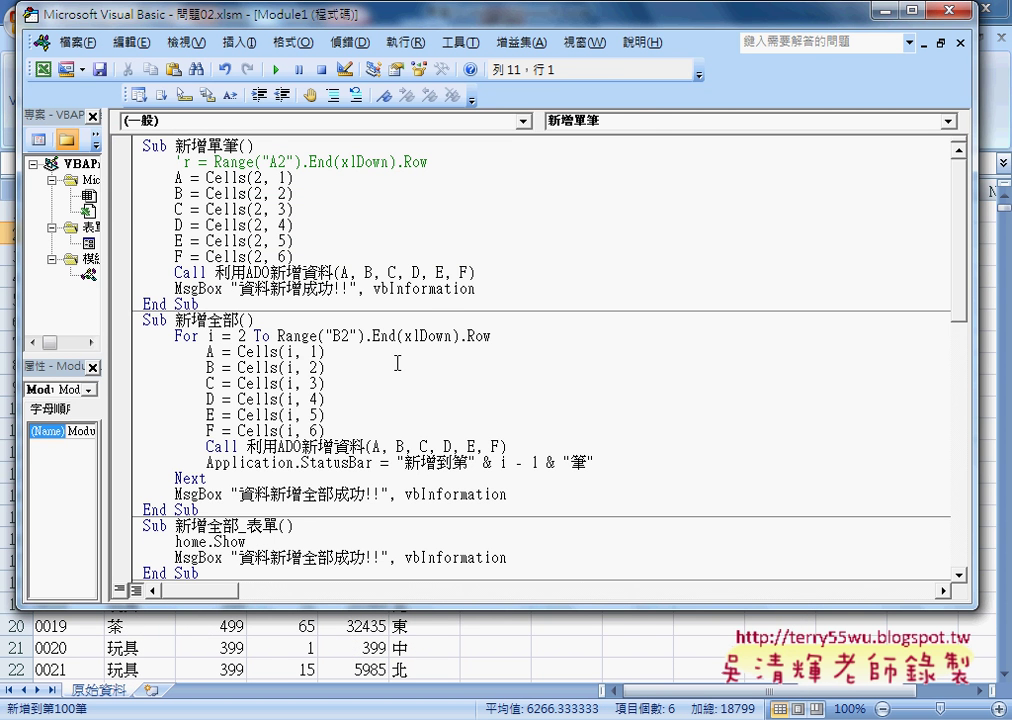
# - Change the 新增全部 For loop's end to Range("A2").End(xlDown).Row instead of B2
pyautogui.moveTo(481, 22); pyautogui.dragTo(613, 33)
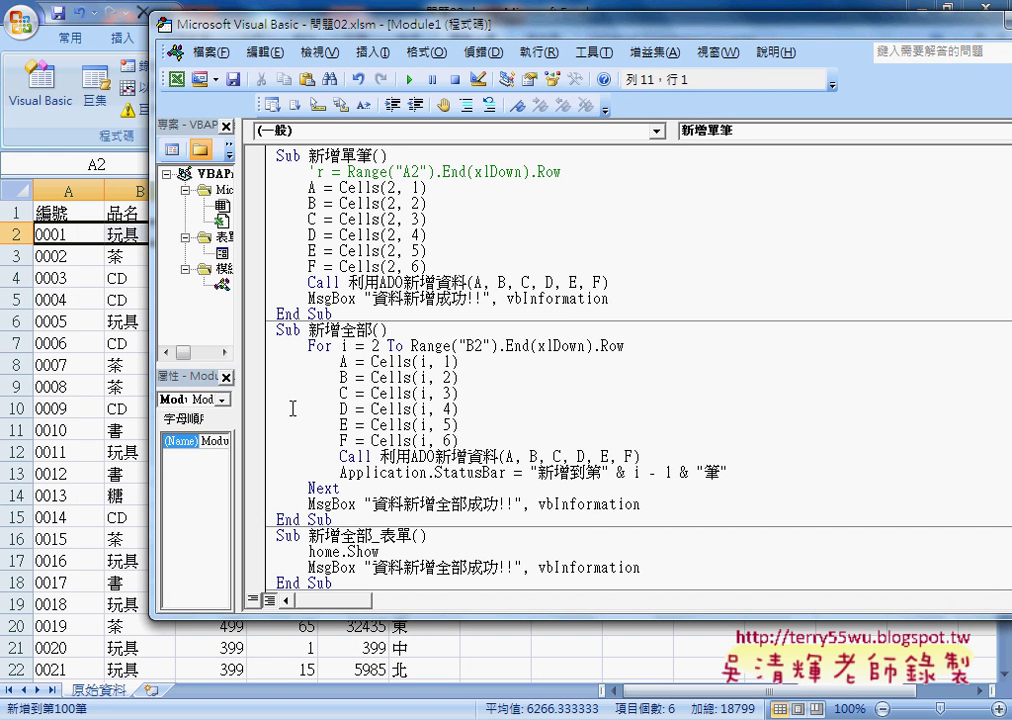
pyautogui.doubleClick(322, 345)
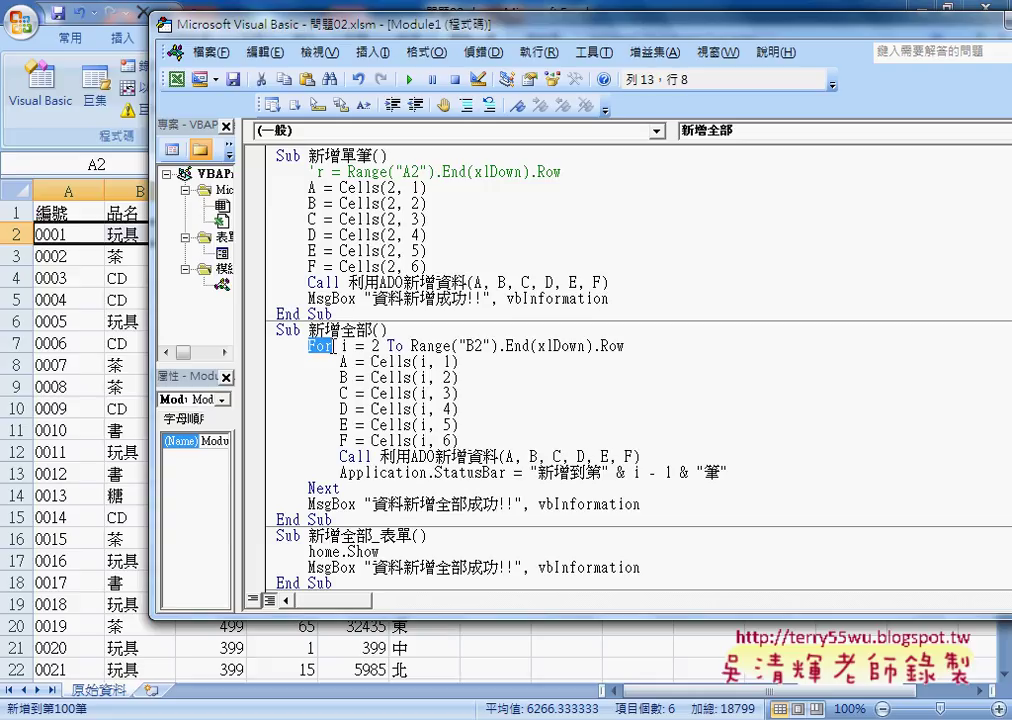
pyautogui.click(393, 346)
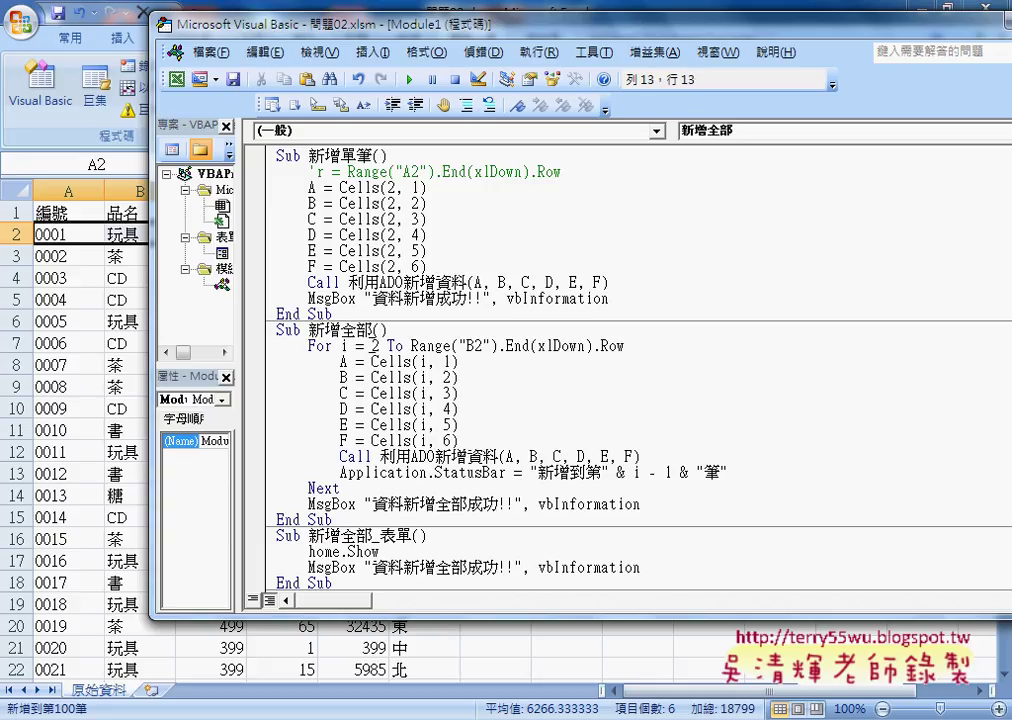
pyautogui.moveTo(411, 346); pyautogui.dragTo(653, 349)
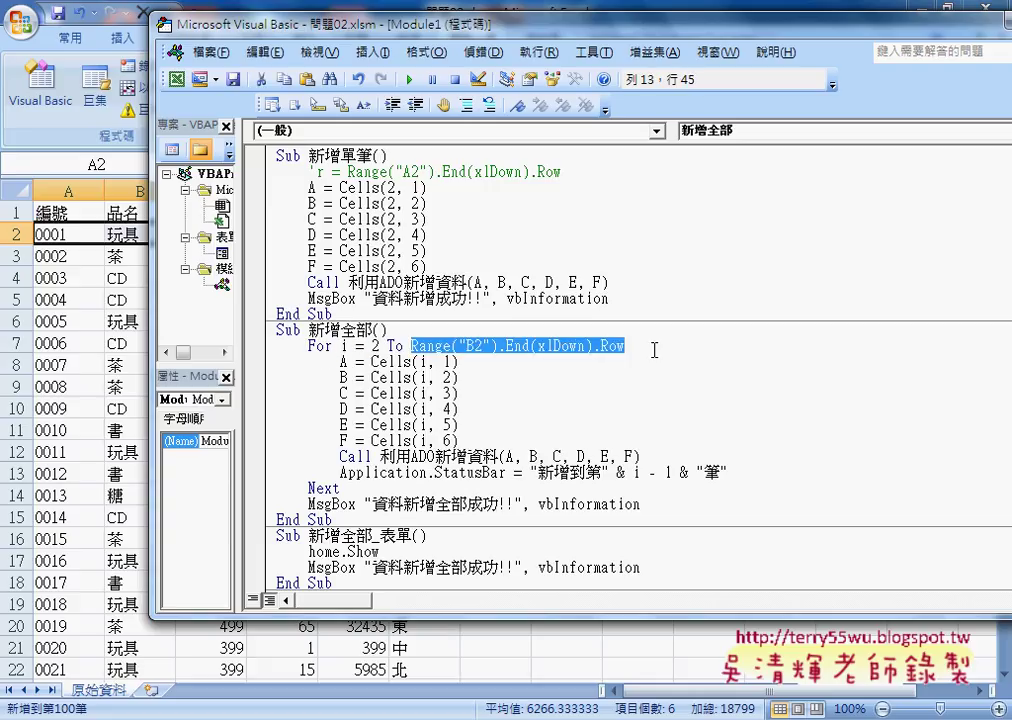
pyautogui.click(476, 346)
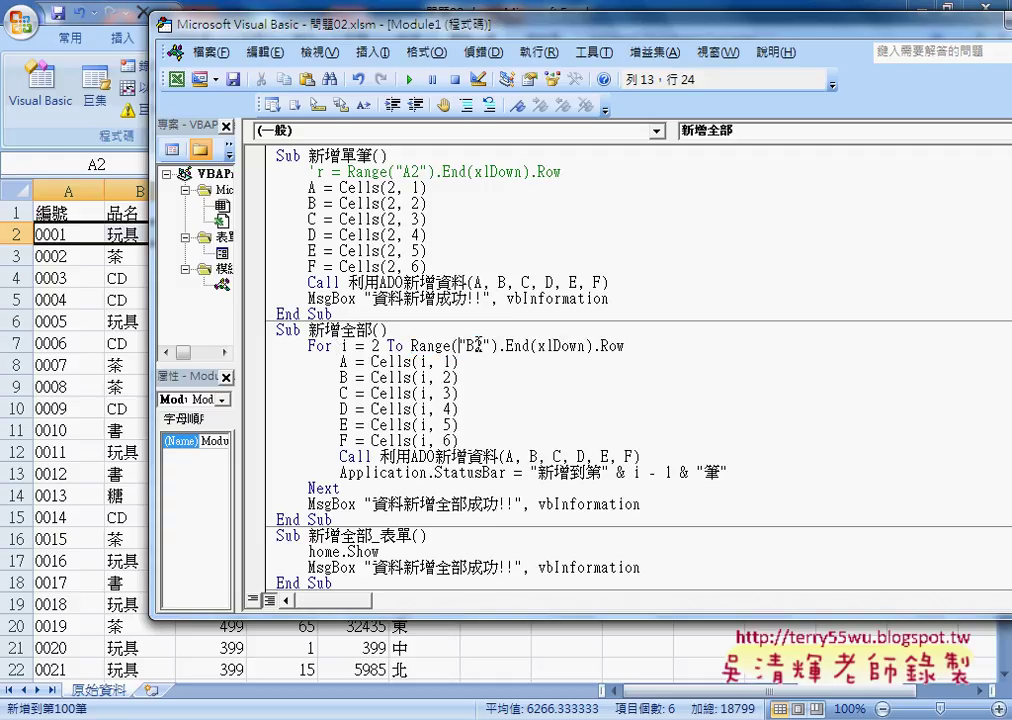
pyautogui.moveTo(478, 346); pyautogui.dragTo(467, 346)
pyautogui.write('A')
pyautogui.click(79, 478)
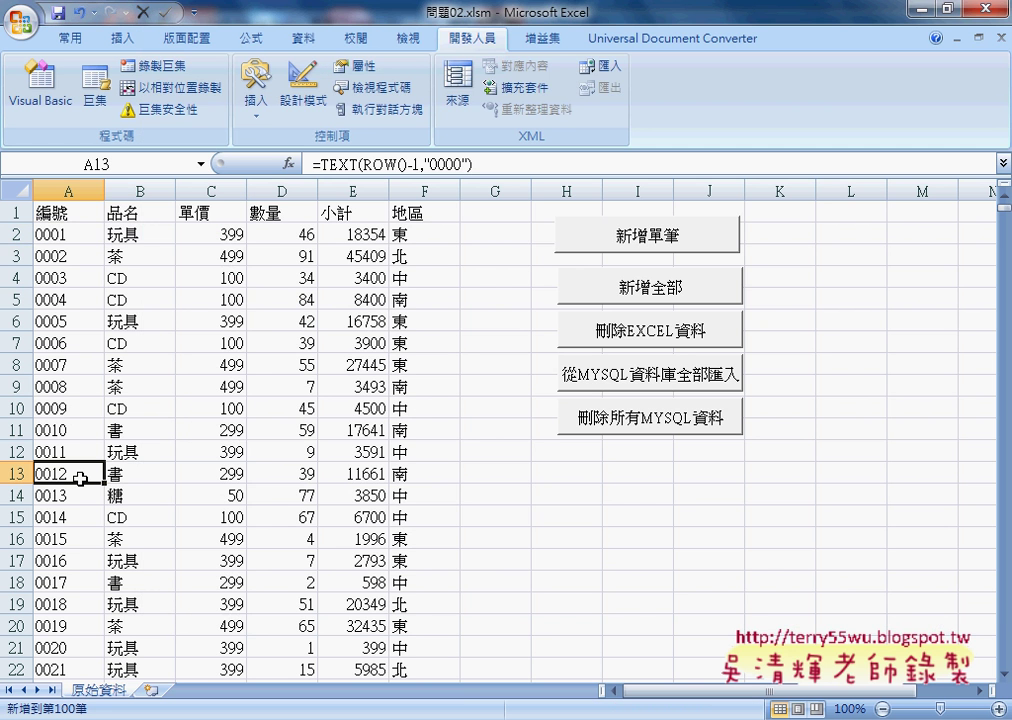
pyautogui.hotkey('ctrl', 'Down')
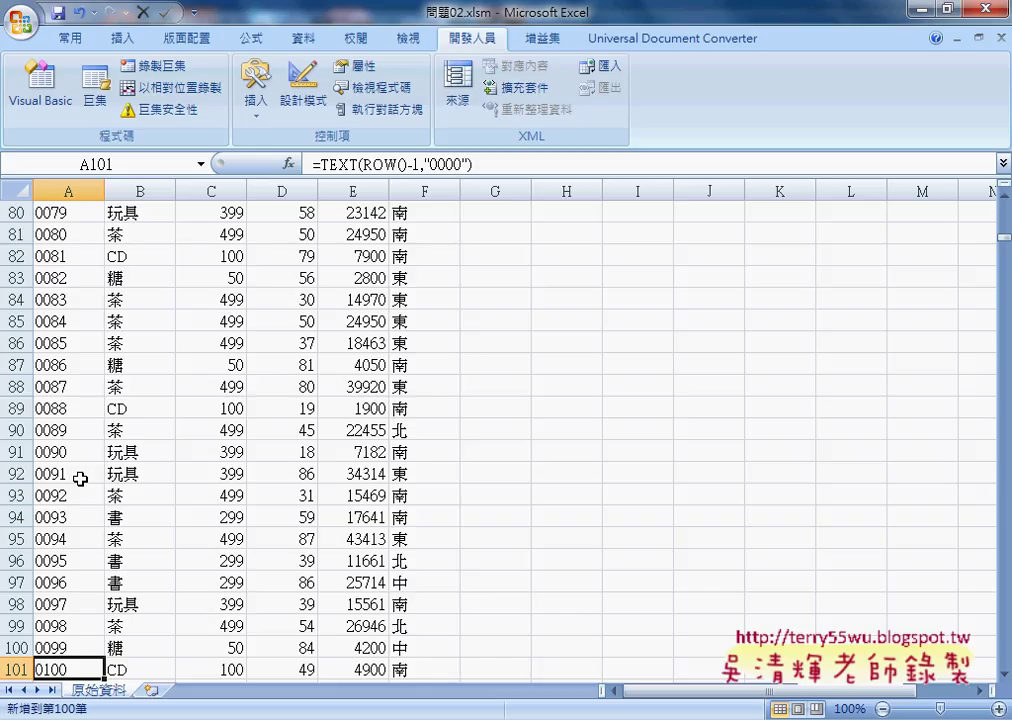
pyautogui.scroll(-3, 79, 535)
pyautogui.click(63, 501)
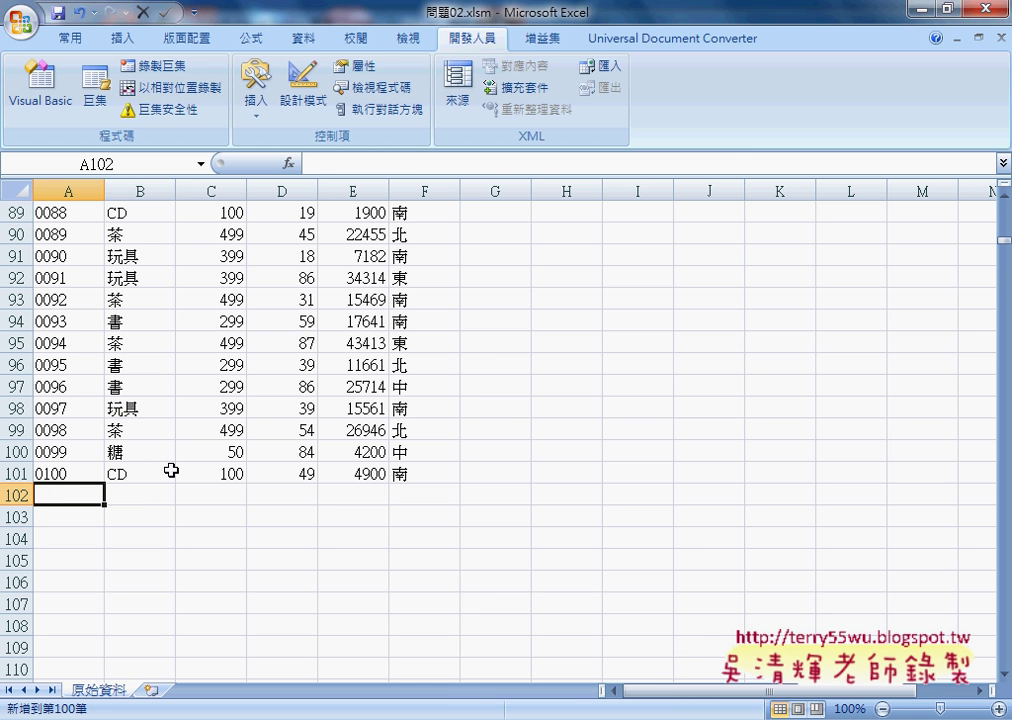
pyautogui.click(540, 681)
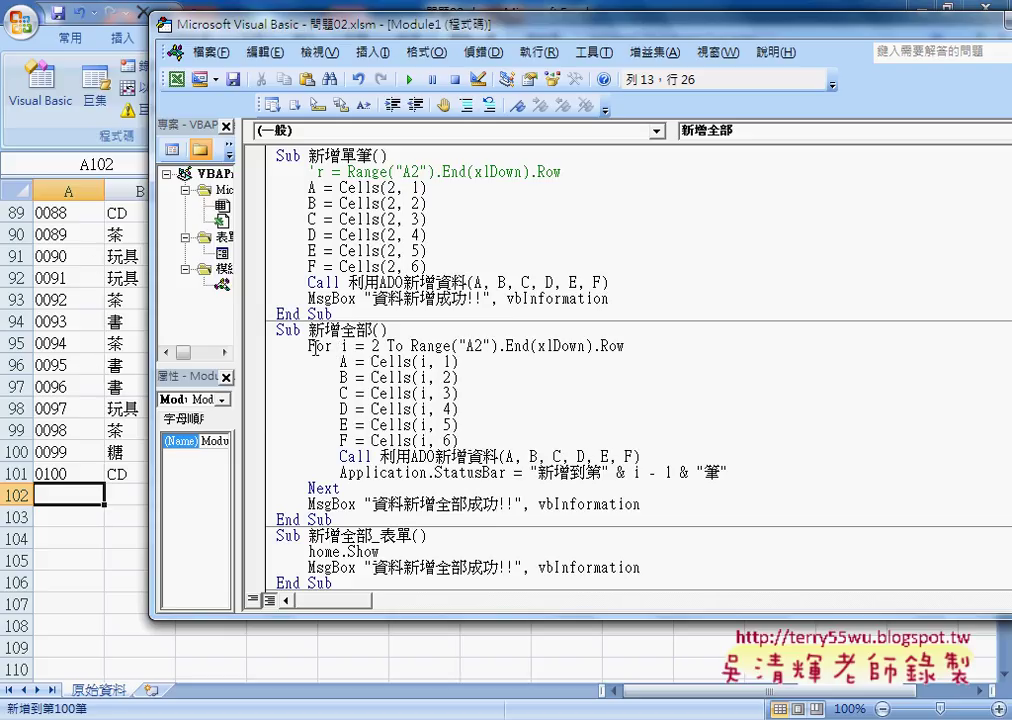
# - Point out how the Application.StatusBar line produces the 新增到第100筆 status message
pyautogui.moveTo(459, 440); pyautogui.dragTo(270, 442)
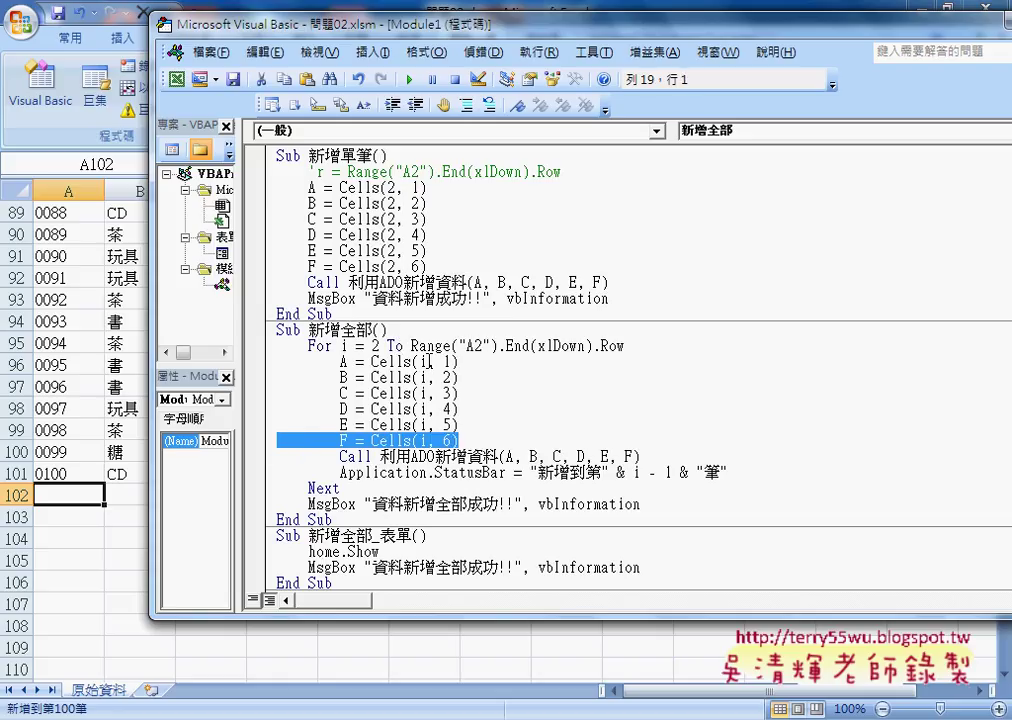
pyautogui.doubleClick(422, 362)
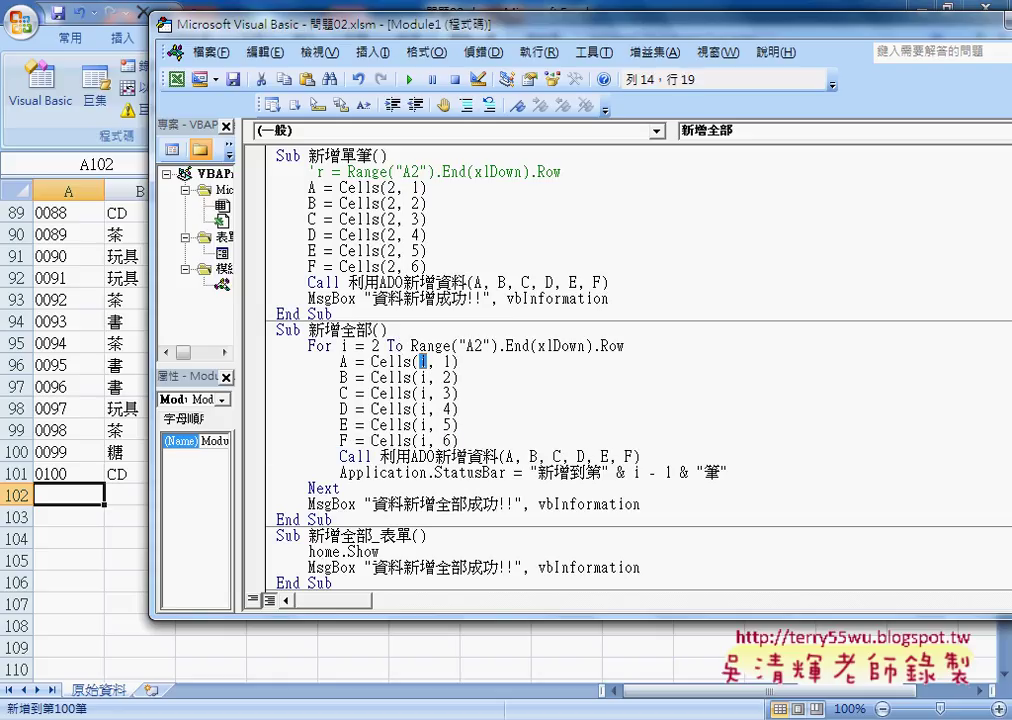
pyautogui.click(444, 440)
pyautogui.moveTo(645, 456); pyautogui.dragTo(340, 456)
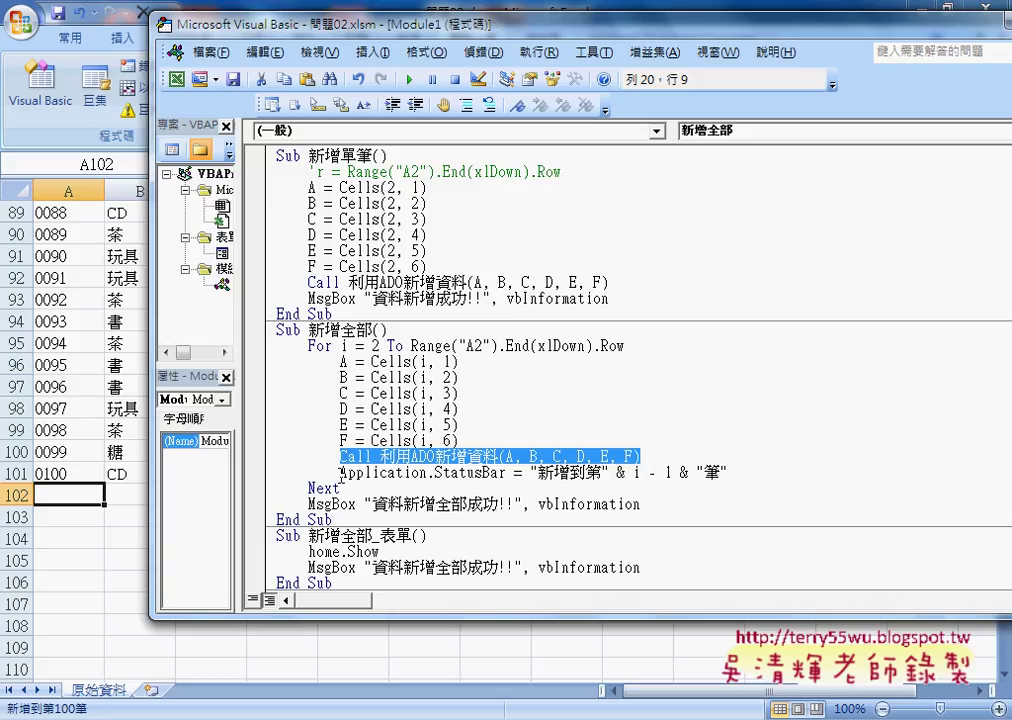
pyautogui.click(341, 473)
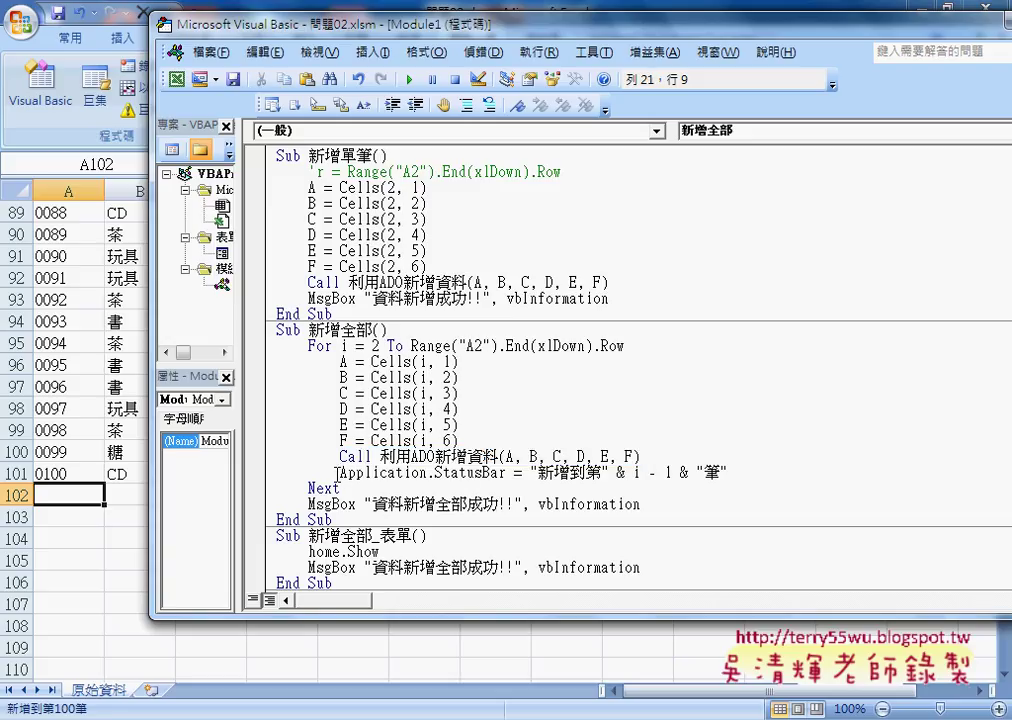
pyautogui.moveTo(338, 472); pyautogui.dragTo(738, 468)
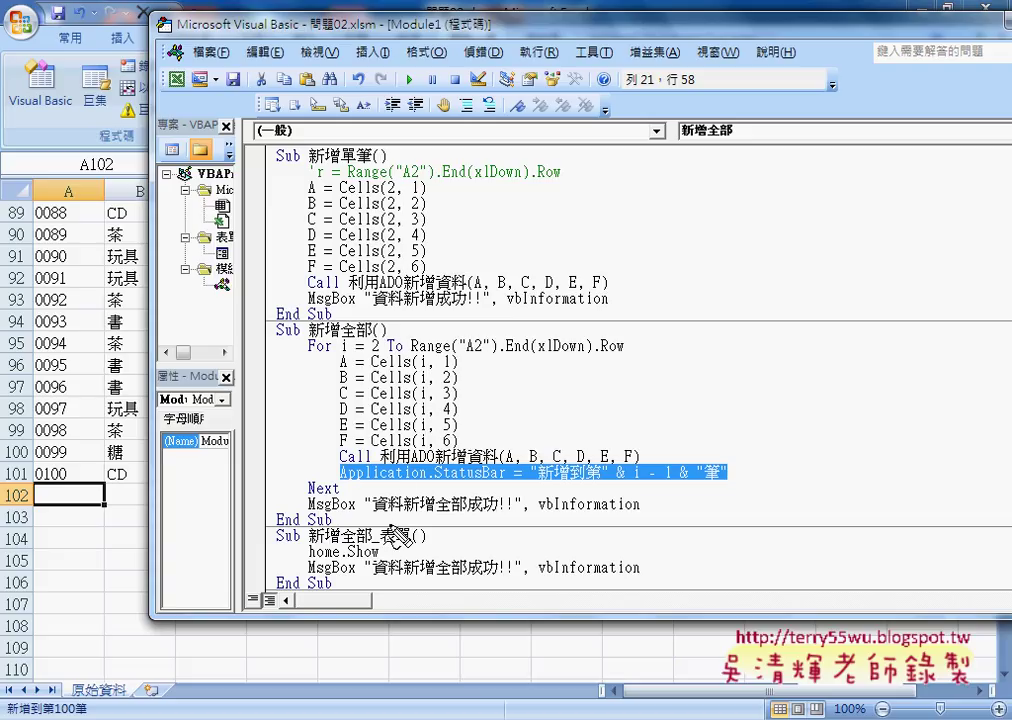
pyautogui.moveTo(436, 483); pyautogui.dragTo(487, 482)
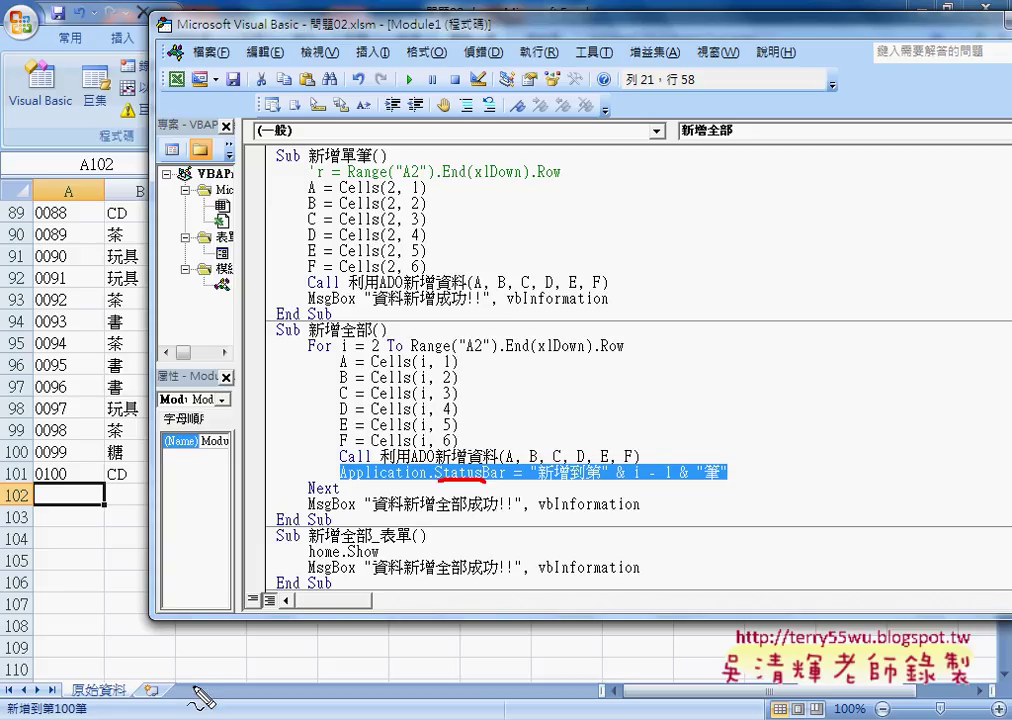
pyautogui.moveTo(55, 714); pyautogui.dragTo(95, 706)
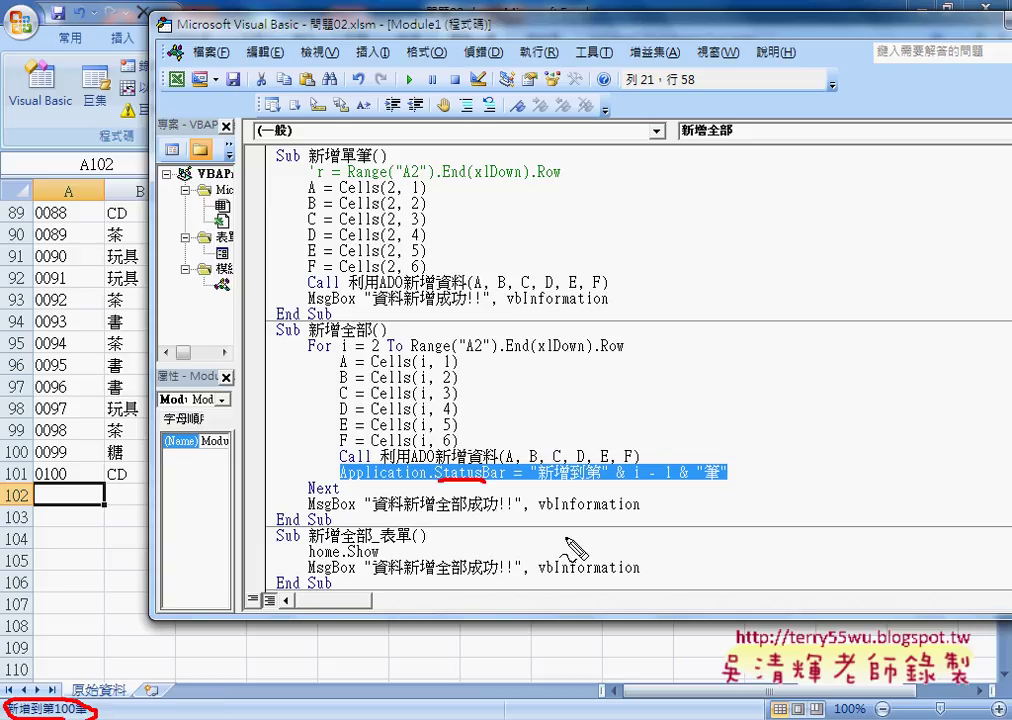
pyautogui.moveTo(400, 477); pyautogui.dragTo(55, 705)
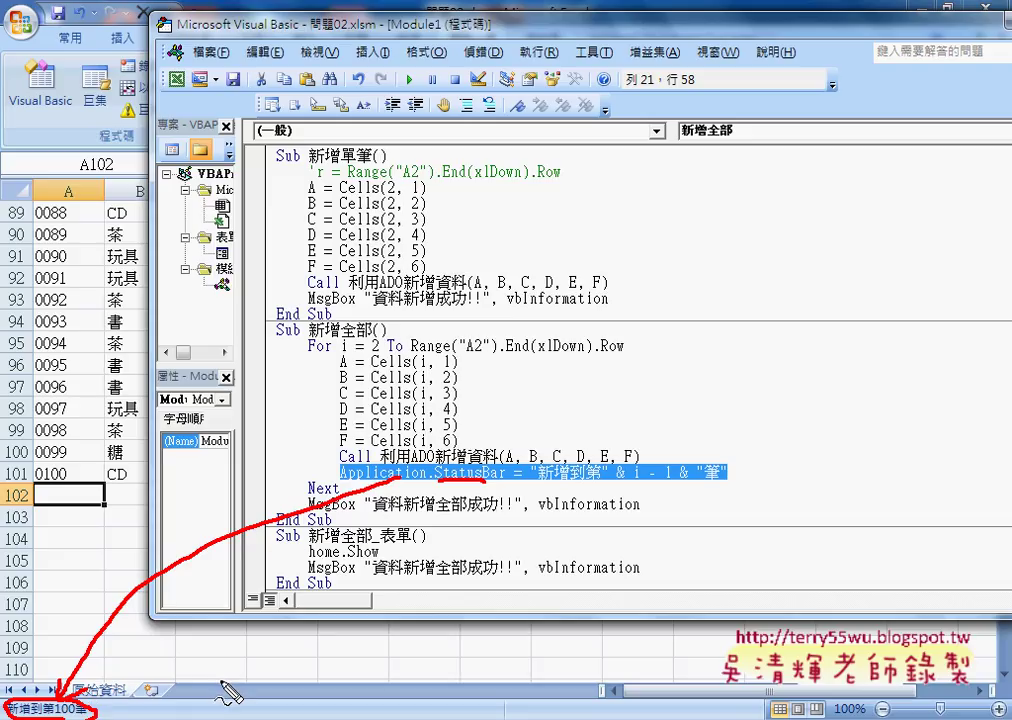
pyautogui.press('Escape')
# - Start retyping the Application.StatusBar = "新增到第" line, then undo to restore the original
pyautogui.click(380, 472)
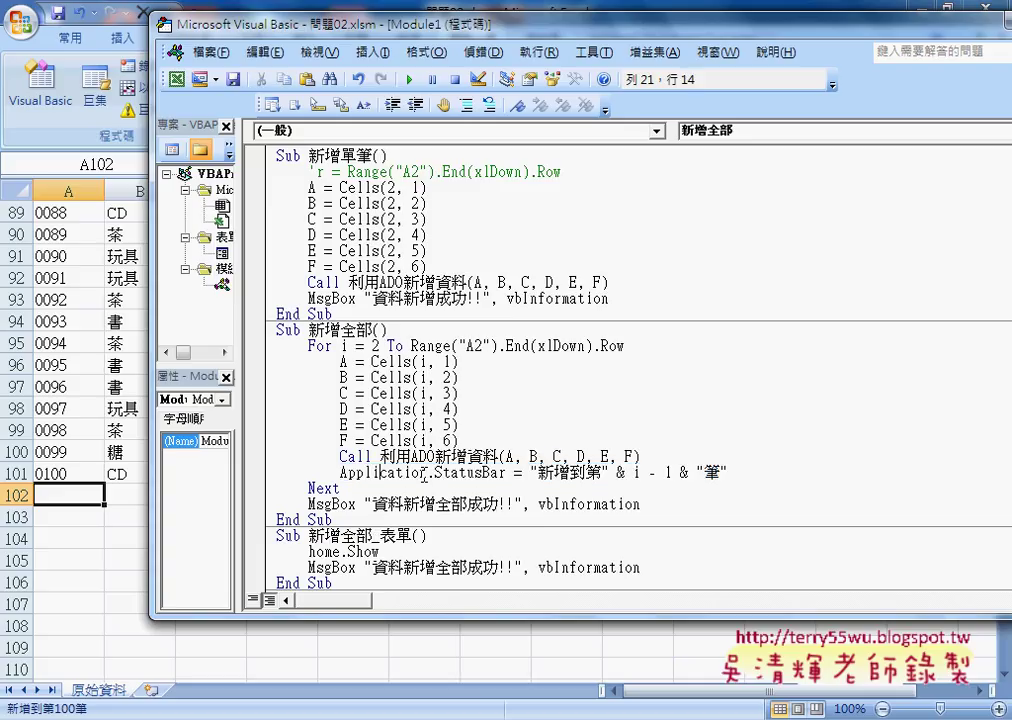
pyautogui.click(431, 472)
pyautogui.moveTo(431, 472); pyautogui.dragTo(735, 473)
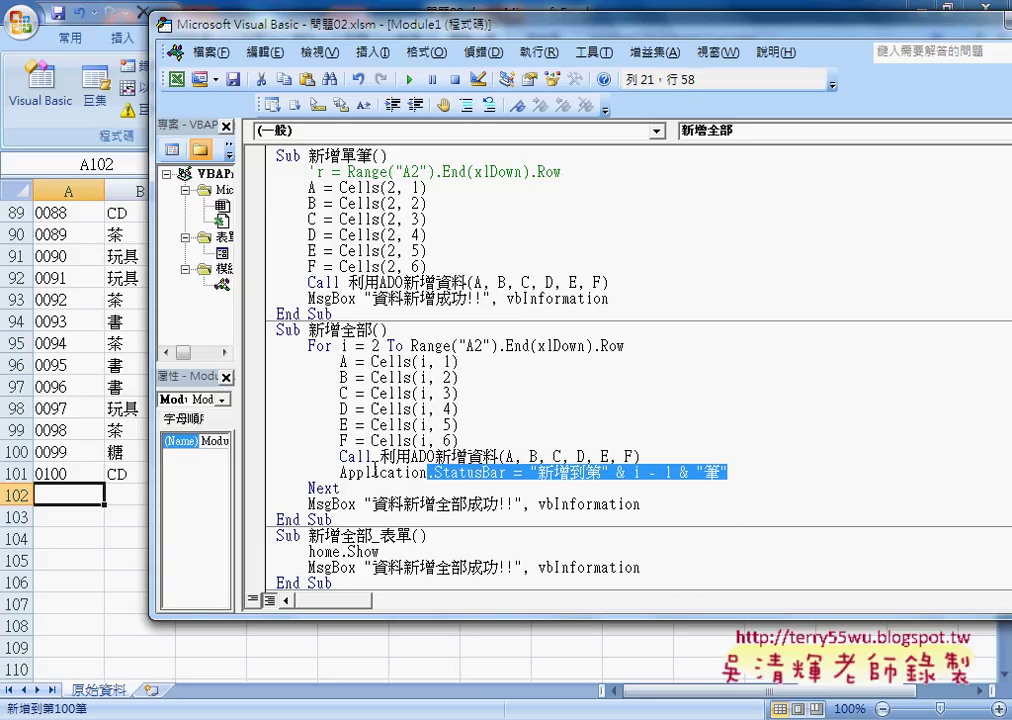
pyautogui.write('.s')
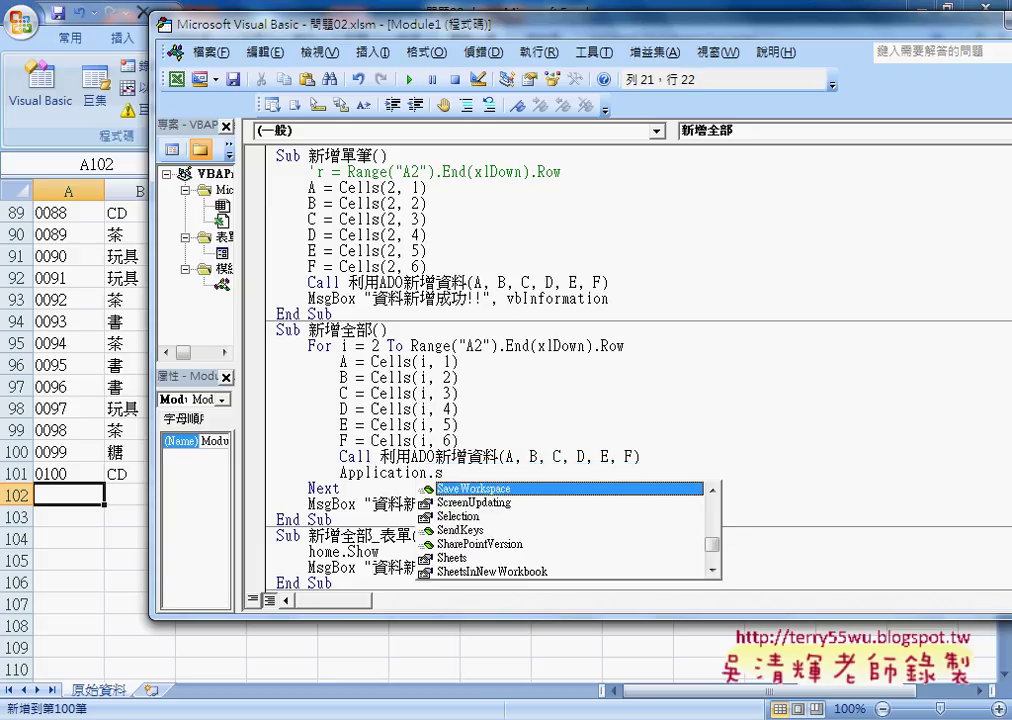
pyautogui.write('t')
pyautogui.press('Down')
pyautogui.press('Down')
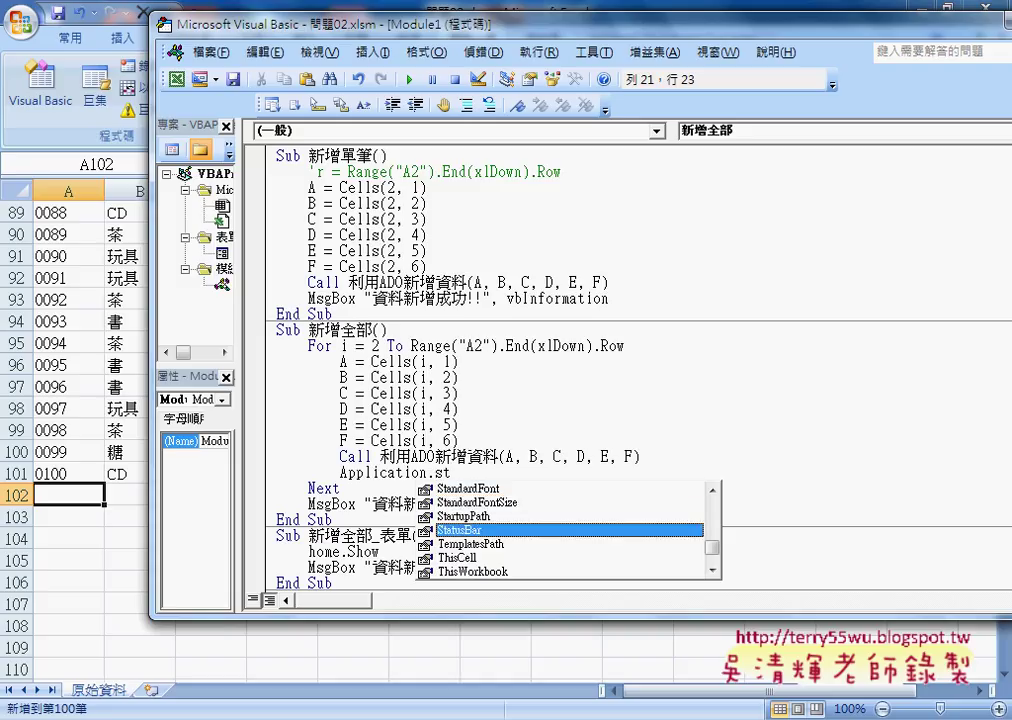
pyautogui.press('space')
pyautogui.write('=')
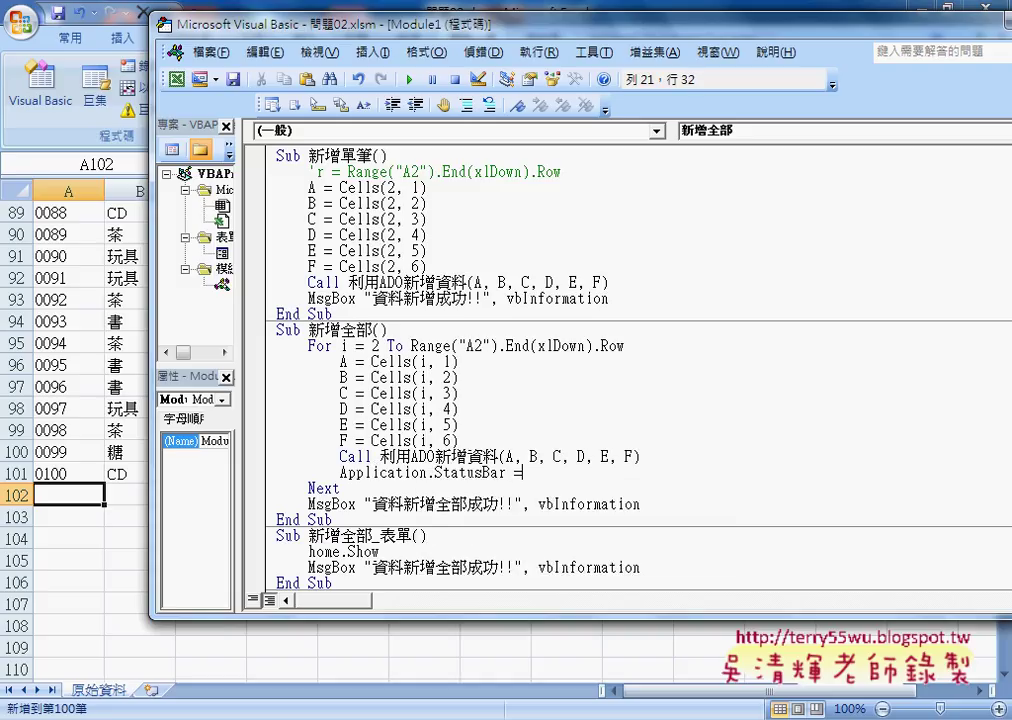
pyautogui.write('"')
pyautogui.press('BackSpace')
pyautogui.press('BackSpace')
pyautogui.press('BackSpace')
pyautogui.hotkey('ctrl', 'z')
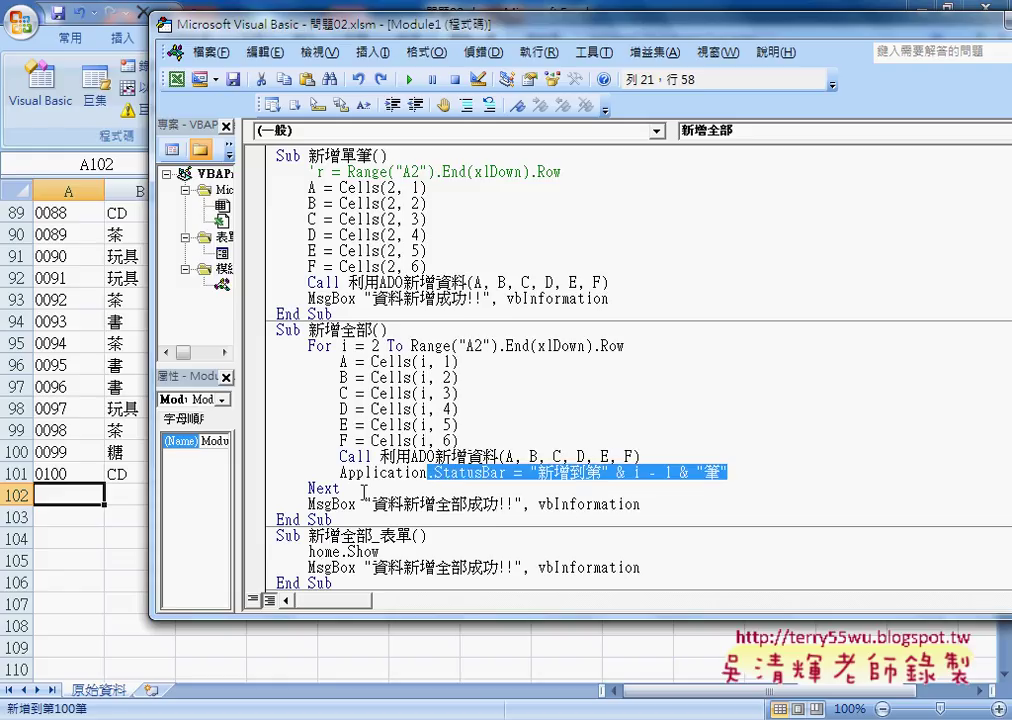
# - Highlight the i - 1 row count and the loop start value 2, then move the editor aside
pyautogui.click(678, 472)
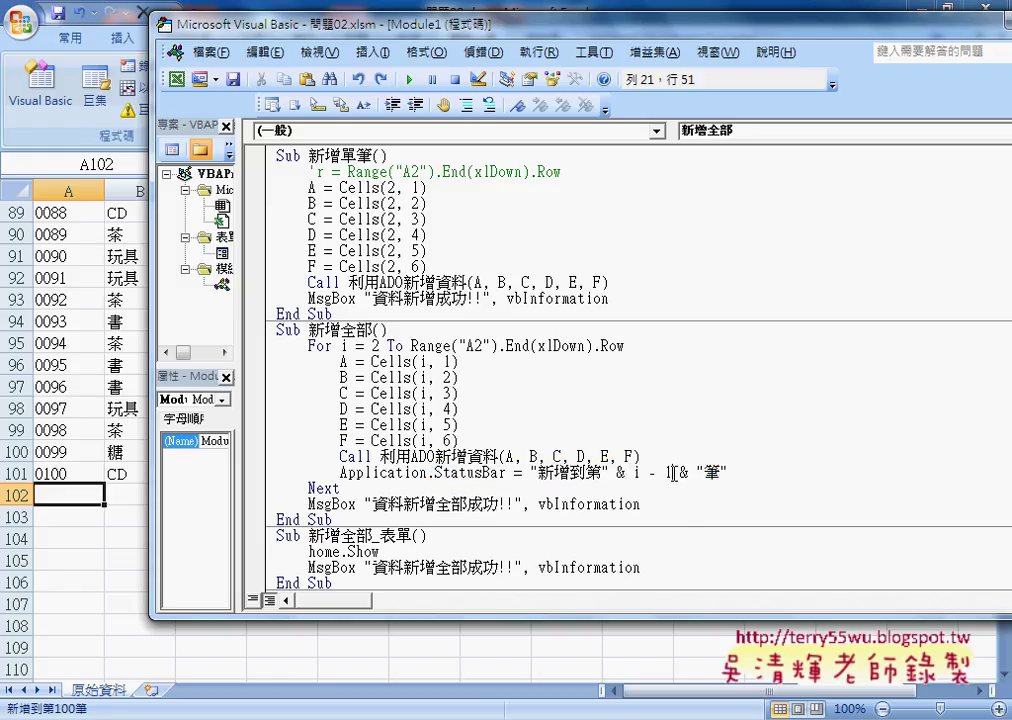
pyautogui.moveTo(678, 472); pyautogui.dragTo(638, 472)
pyautogui.click(378, 345)
pyautogui.moveTo(378, 345); pyautogui.dragTo(372, 345)
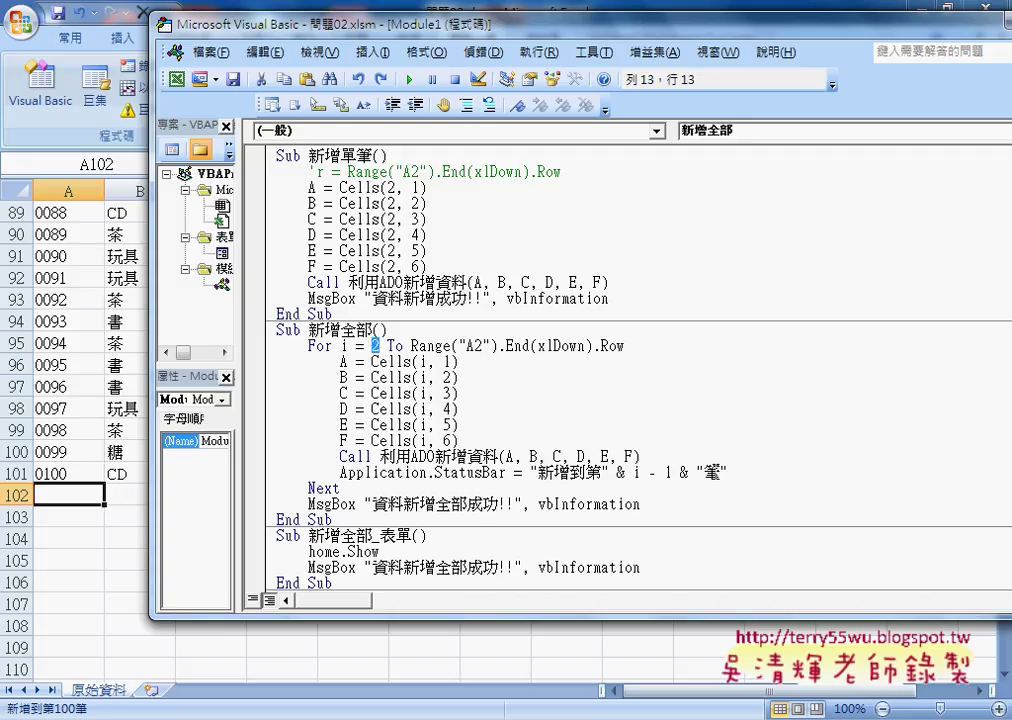
pyautogui.click(528, 442)
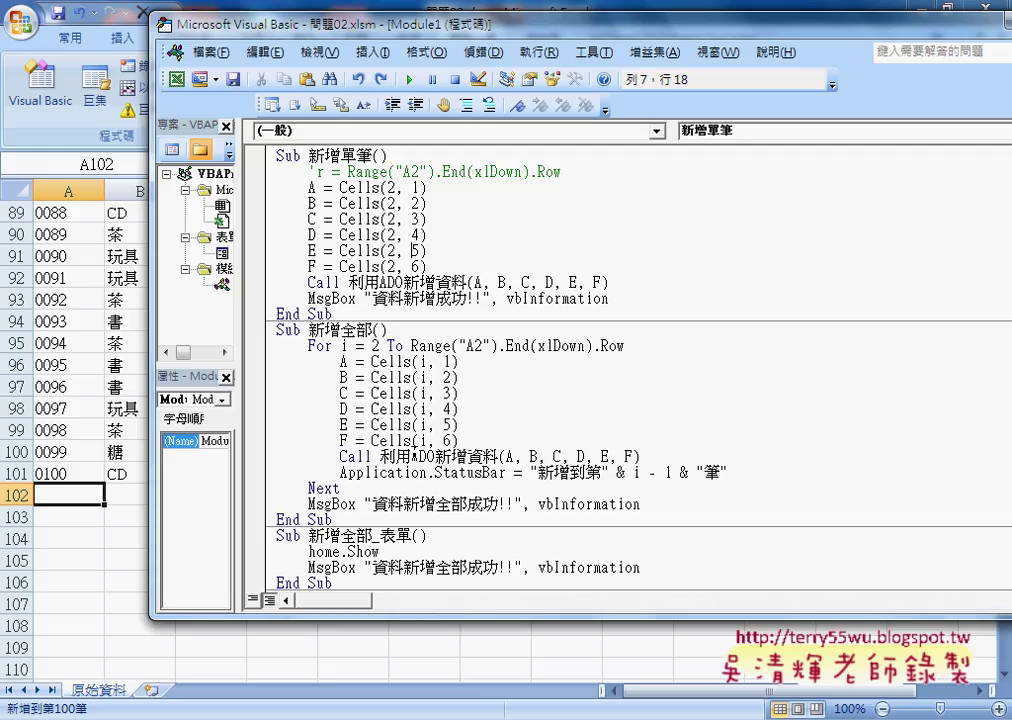
pyautogui.click(413, 455)
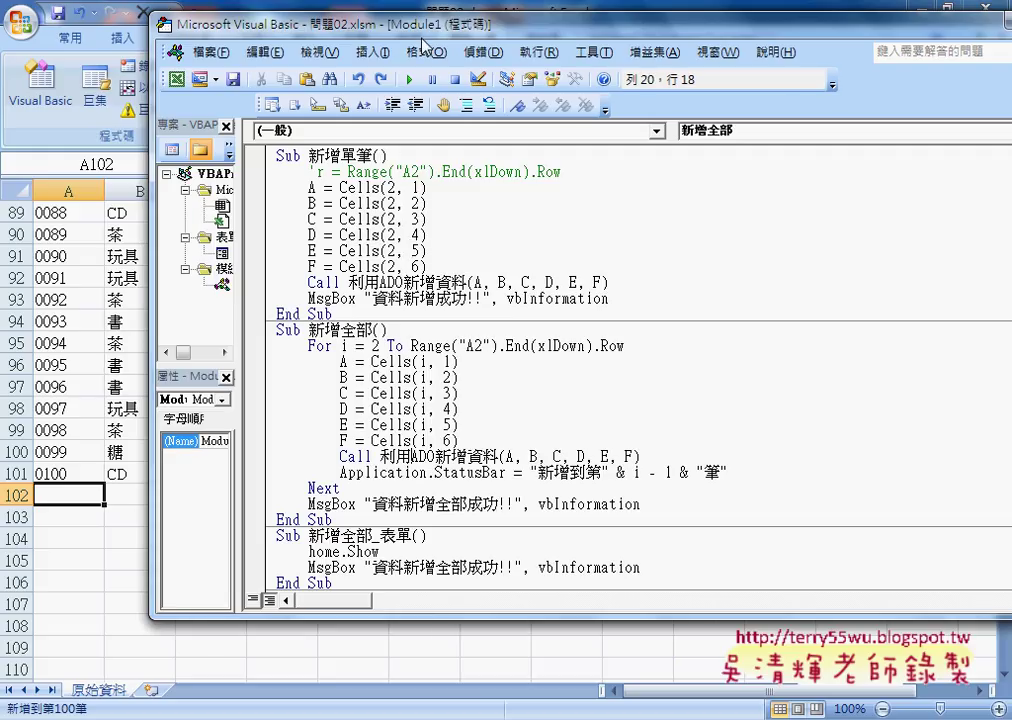
pyautogui.moveTo(426, 30); pyautogui.dragTo(518, 30)
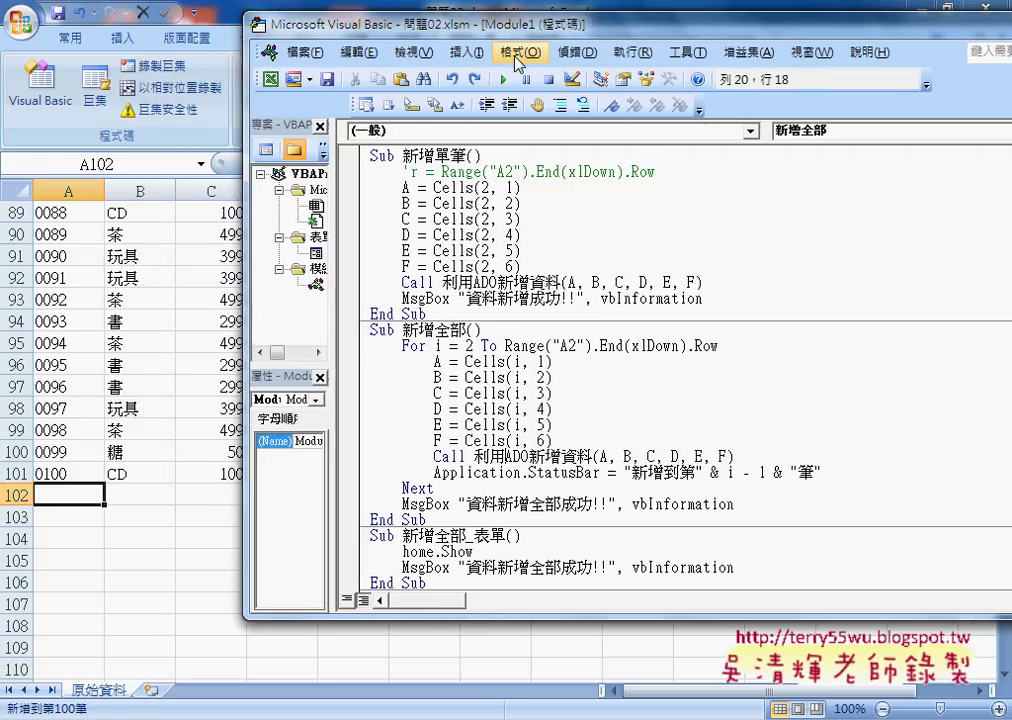
# - Run 新增全部, remove the Execute-line breakpoint, resume, and close the success message
pyautogui.click(195, 514)
pyautogui.scroll(14, 478, 350)
pyautogui.scroll(8, 478, 350)
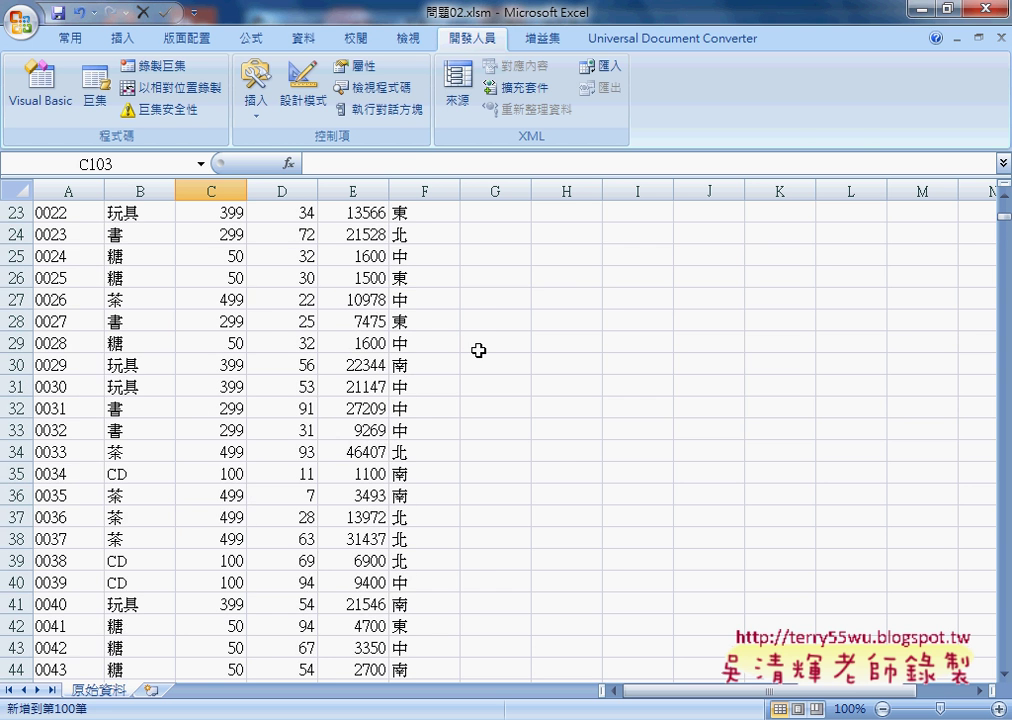
pyautogui.scroll(7, 478, 350)
pyautogui.click(655, 288)
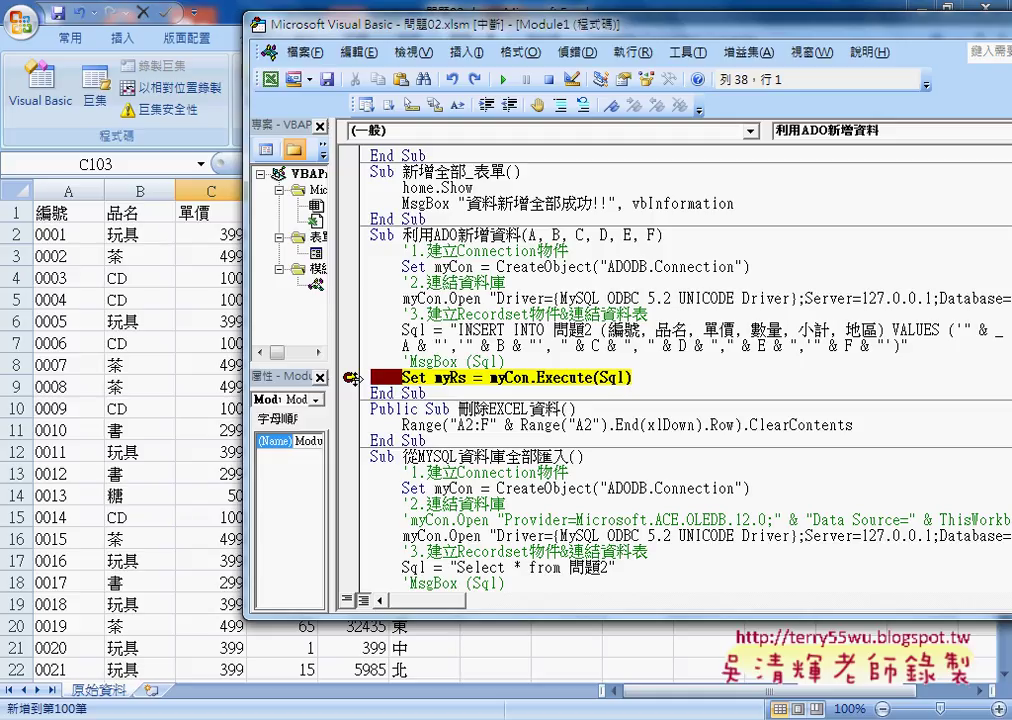
pyautogui.click(348, 376)
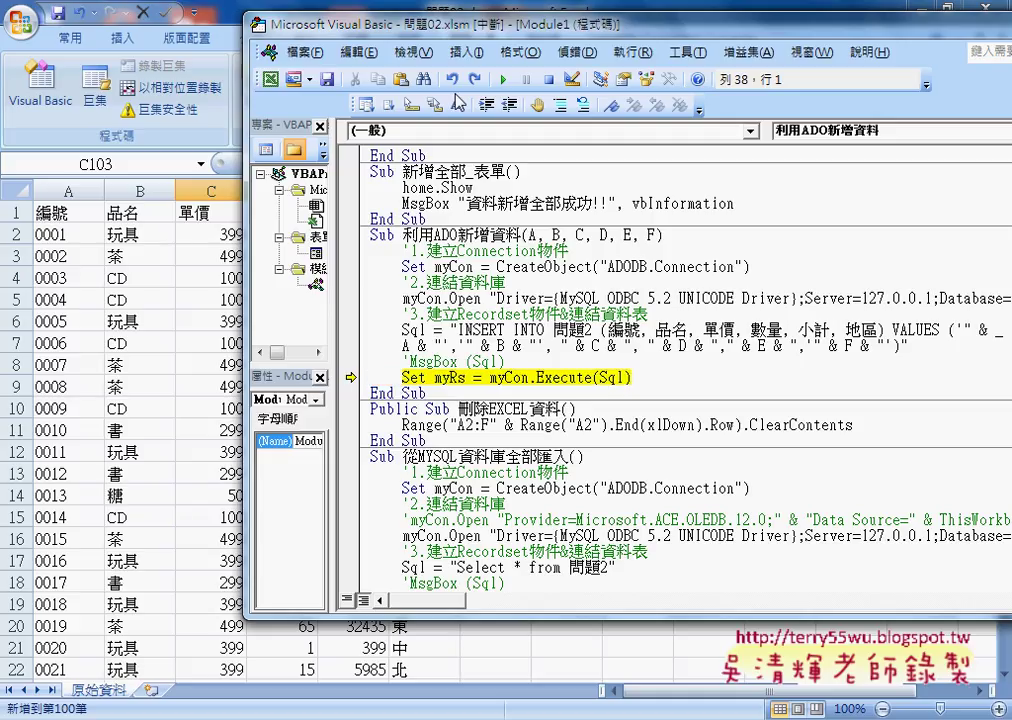
pyautogui.click(500, 80)
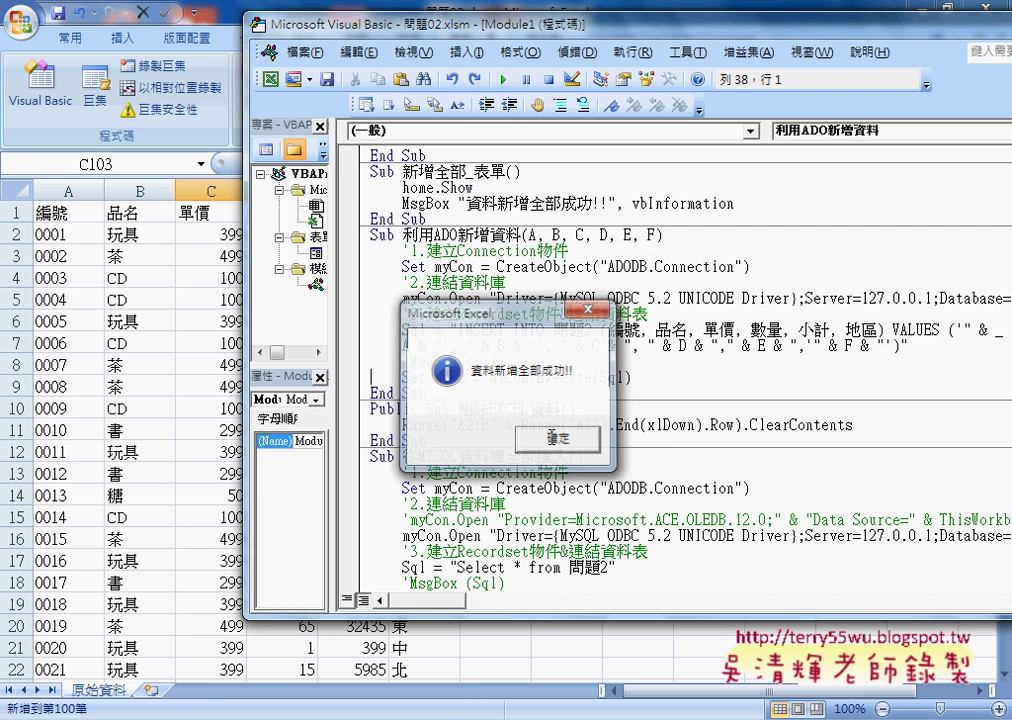
pyautogui.click(524, 498)
# - Run 新增全部 again and confirm the 資料新增全部成功!! message
pyautogui.click(210, 430)
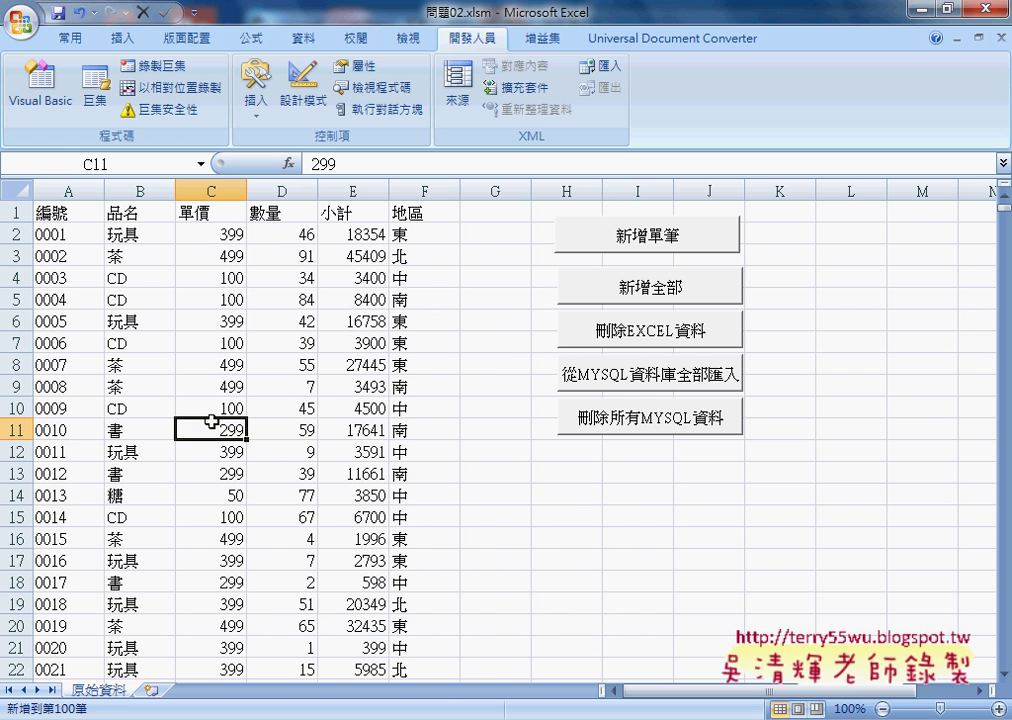
pyautogui.click(636, 291)
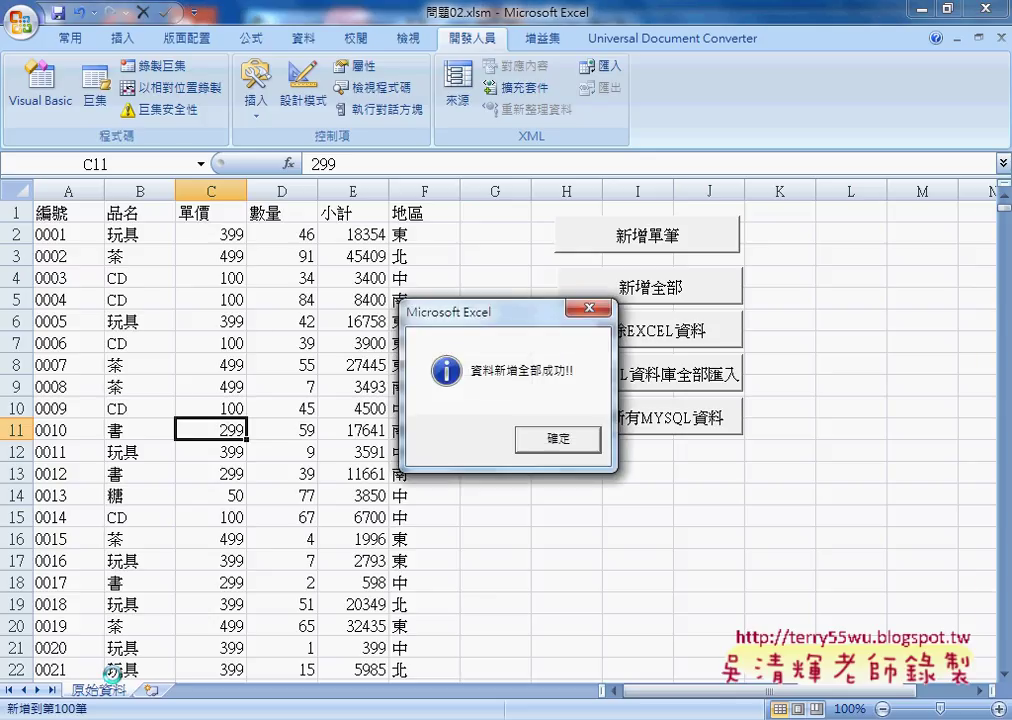
pyautogui.click(574, 447)
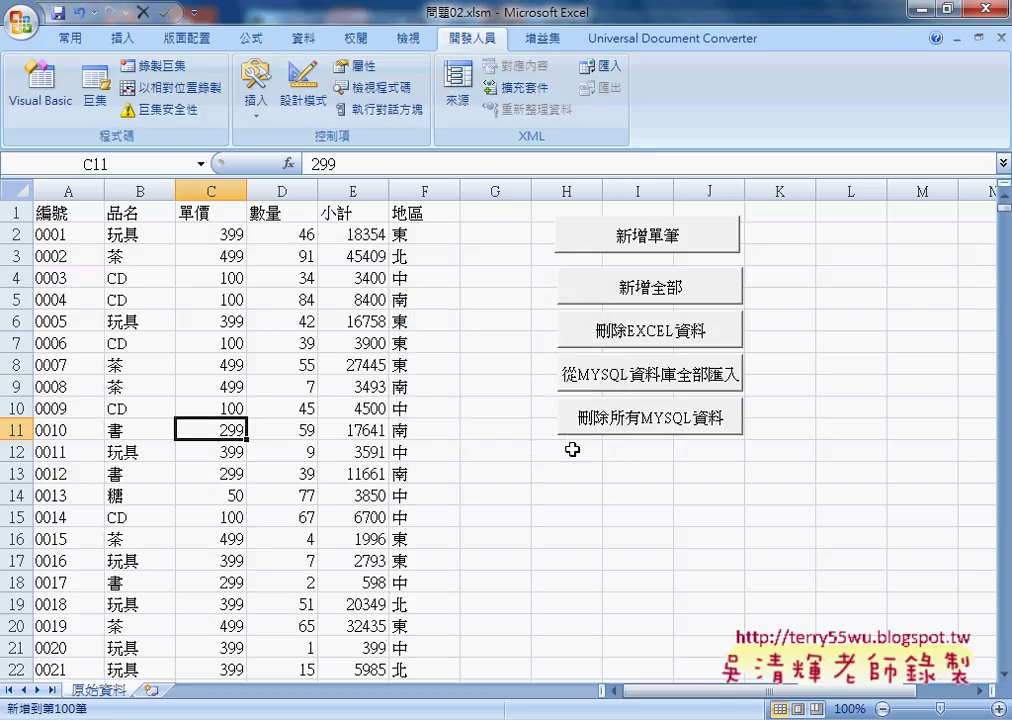
pyautogui.click(507, 473)
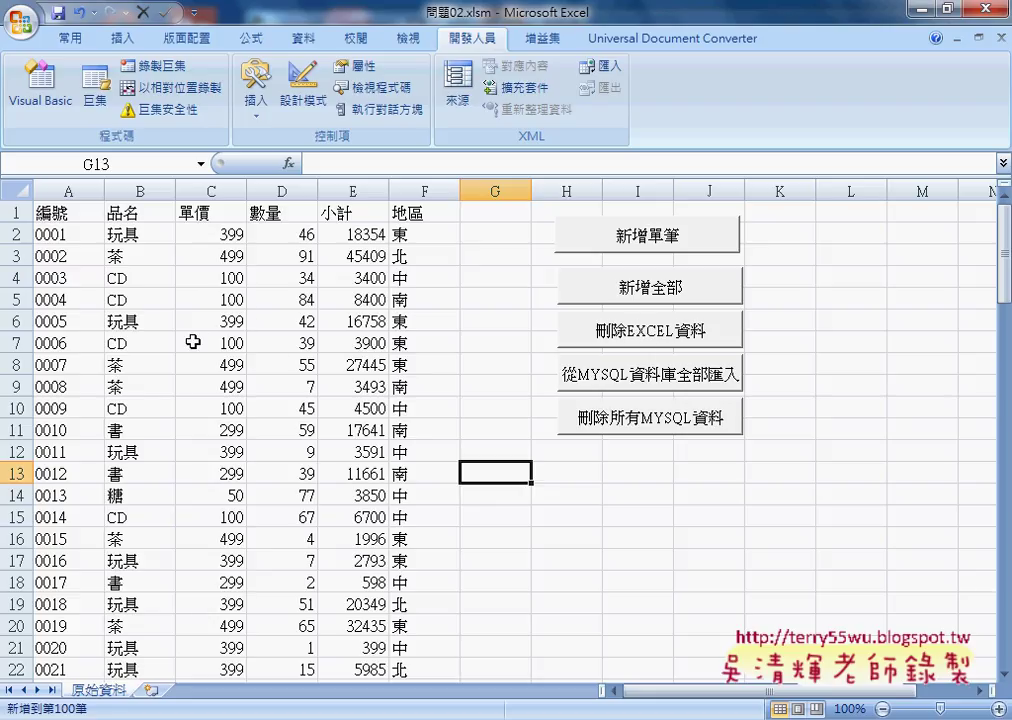
# - Run 刪除EXCEL資料 to clear the sales rows, then select cell A2
pyautogui.click(607, 339)
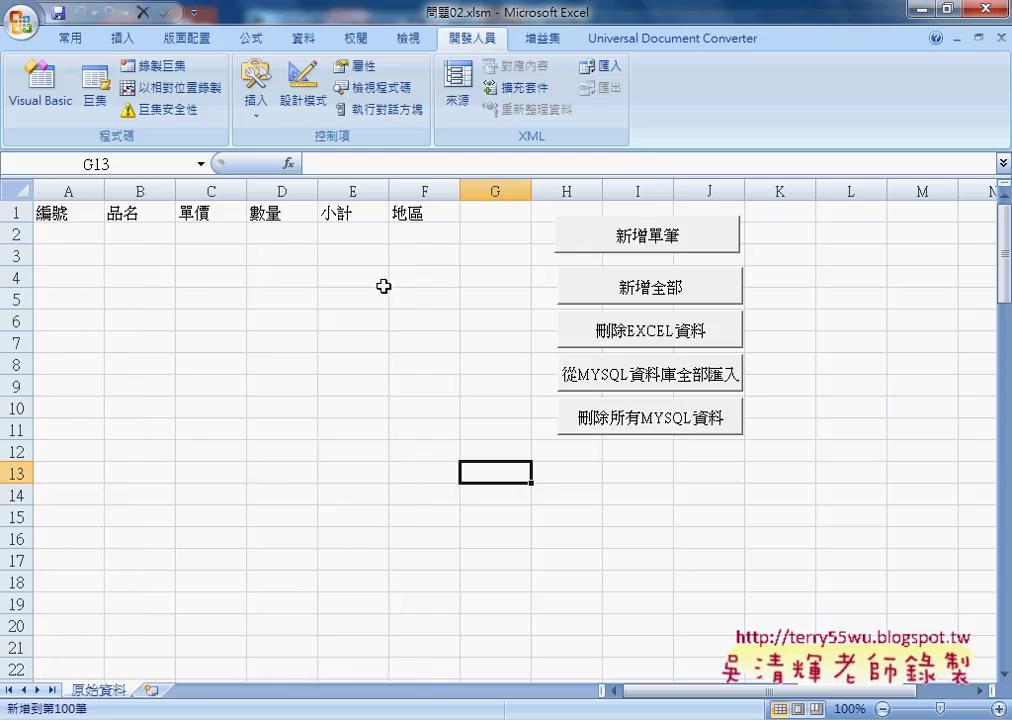
pyautogui.click(61, 229)
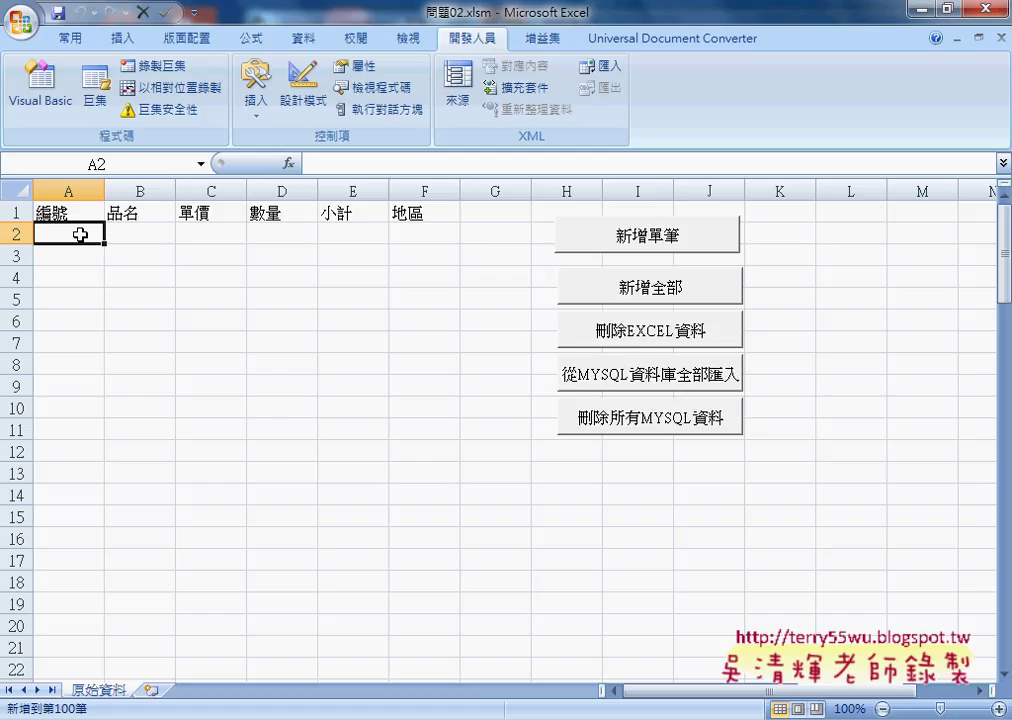
# - Run 從MYSQL資料庫全部匯入 and select the imported ID numbers in A2:A9
pyautogui.click(610, 379)
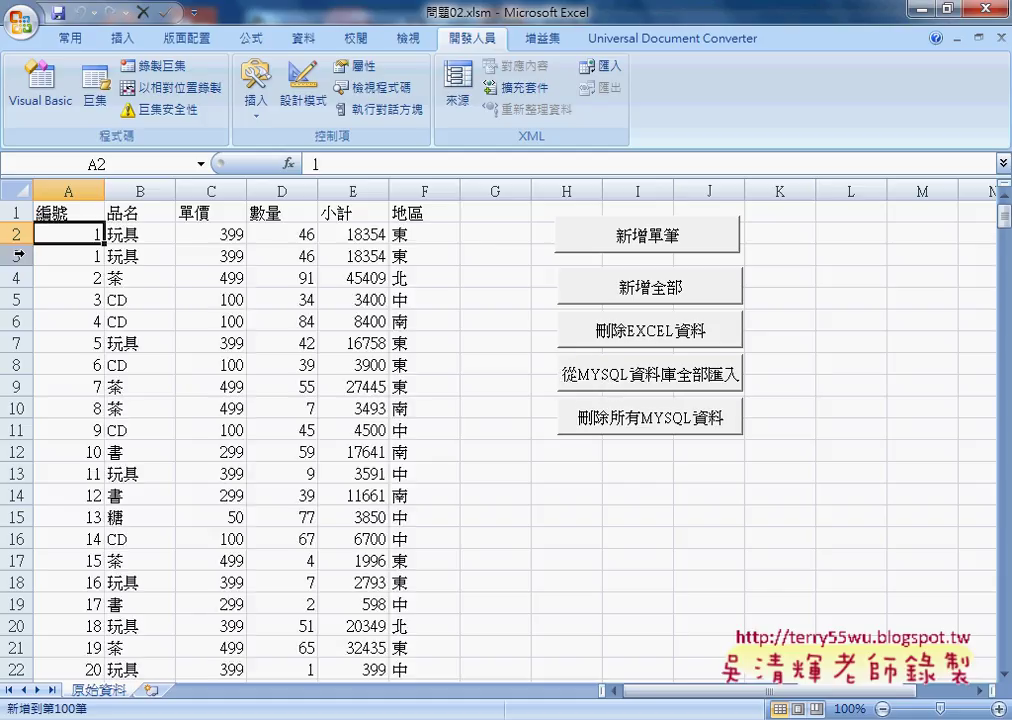
pyautogui.moveTo(60, 234); pyautogui.dragTo(77, 392)
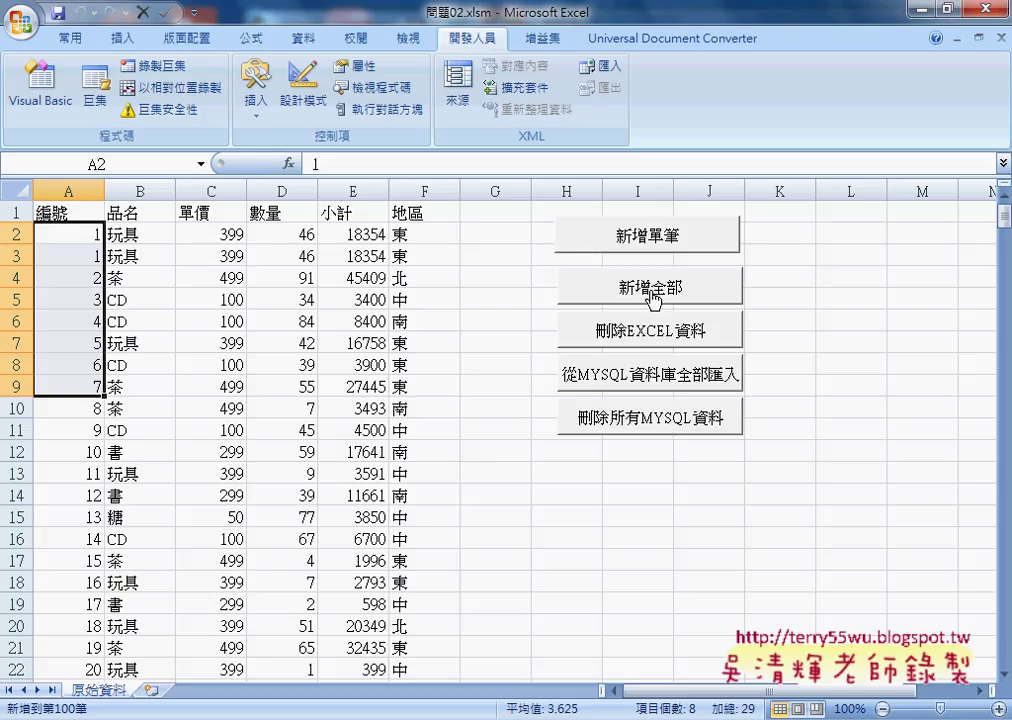
# - Open the clearing button's assigned macro code for editing
pyautogui.rightClick(656, 335)
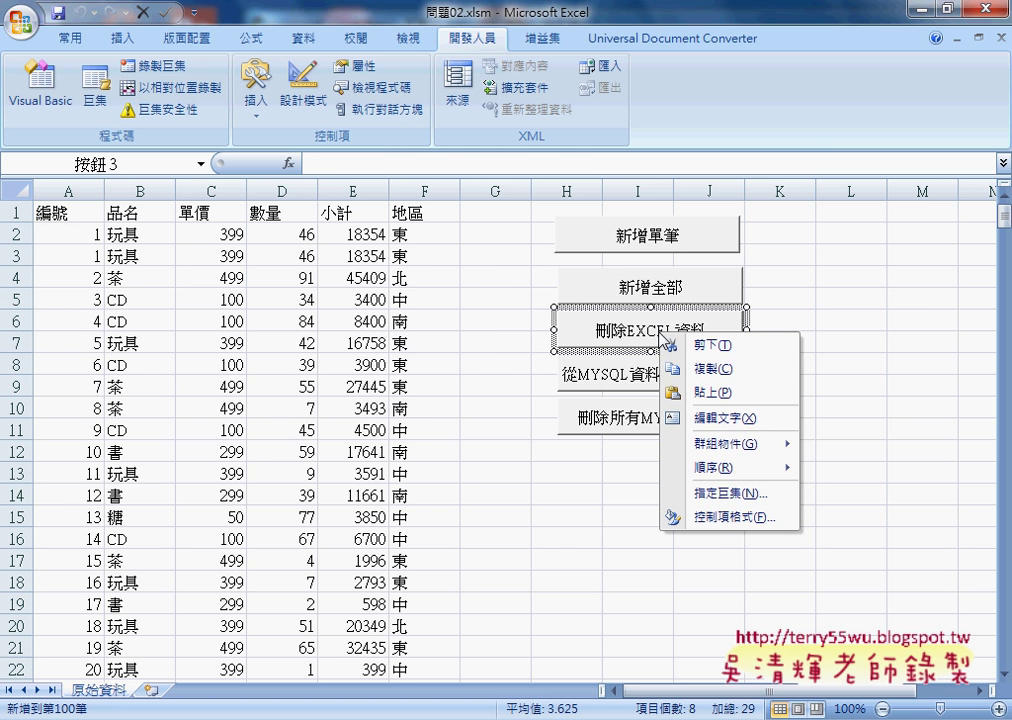
pyautogui.click(730, 492)
pyautogui.click(872, 368)
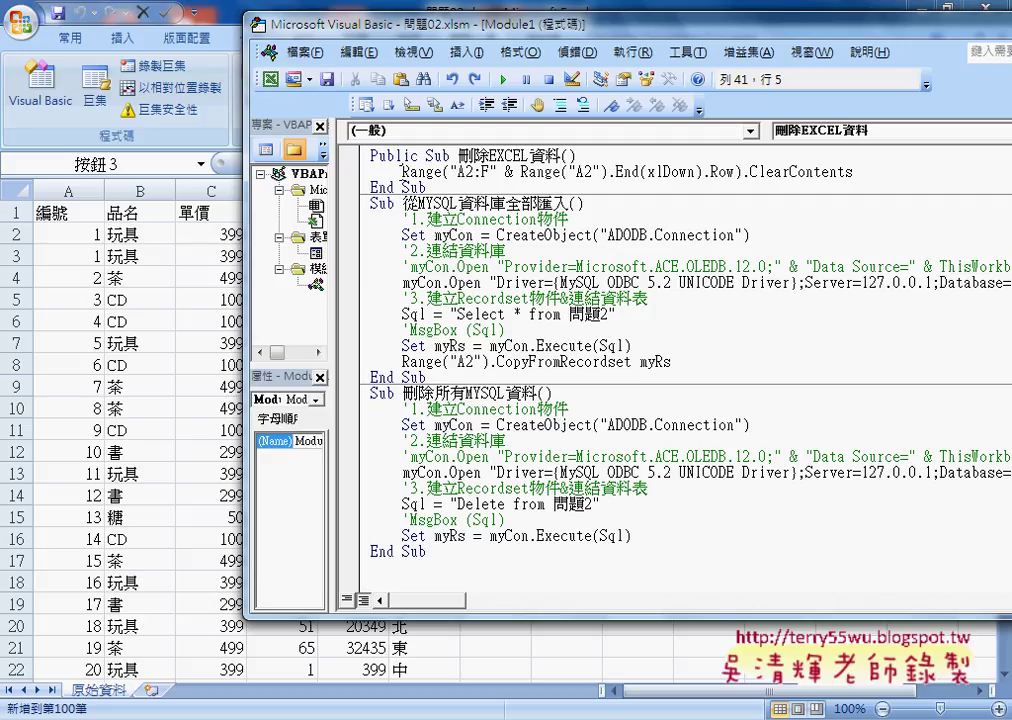
# - Walk through its Range("A2") to last-row .ClearContents line, then return to the worksheet
pyautogui.doubleClick(421, 172)
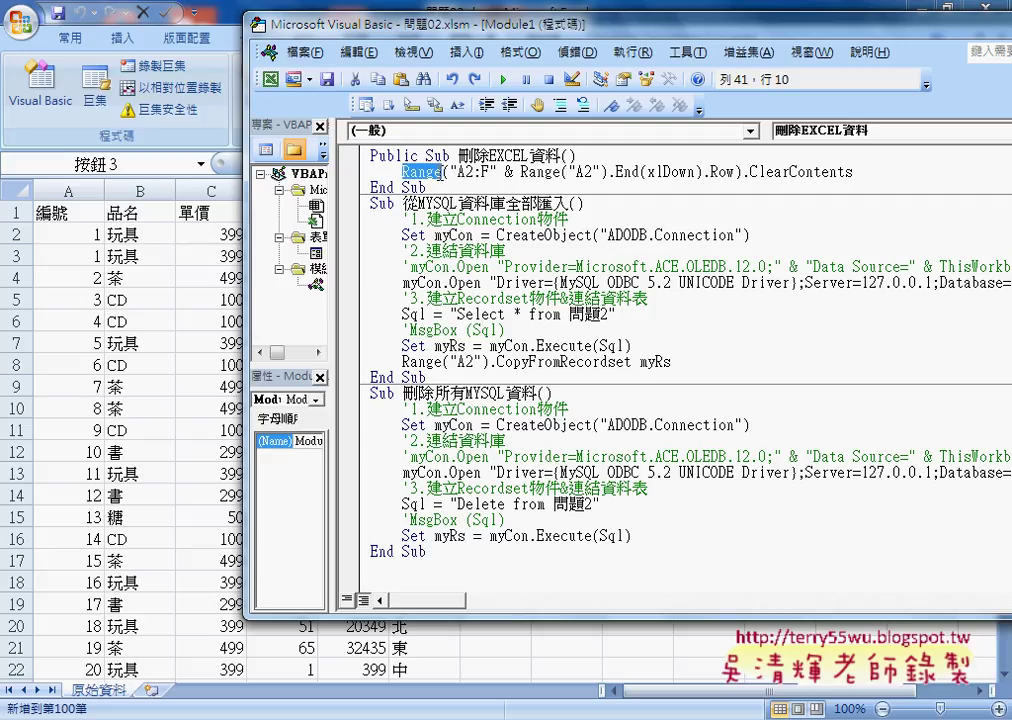
pyautogui.doubleClick(470, 172)
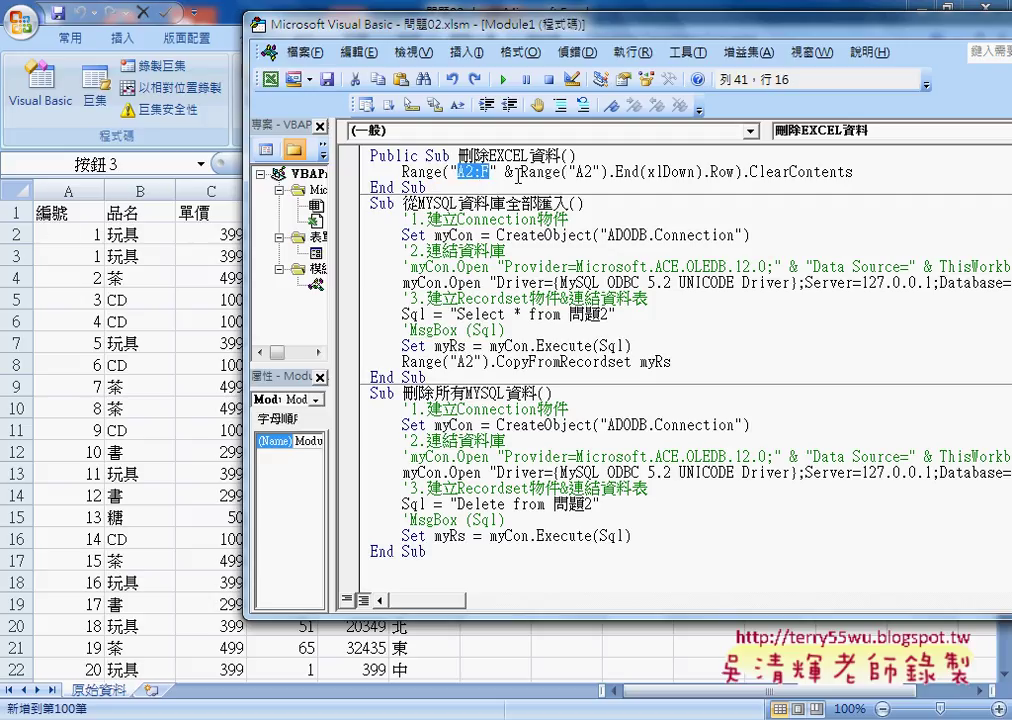
pyautogui.moveTo(520, 172); pyautogui.dragTo(735, 174)
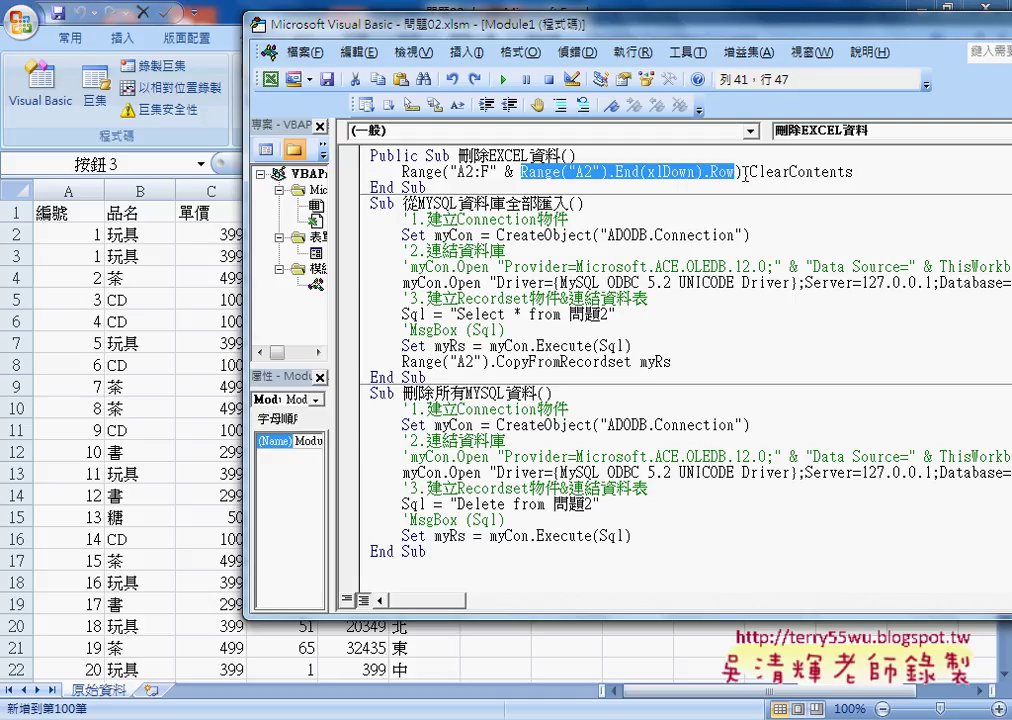
pyautogui.moveTo(741, 172); pyautogui.dragTo(855, 173)
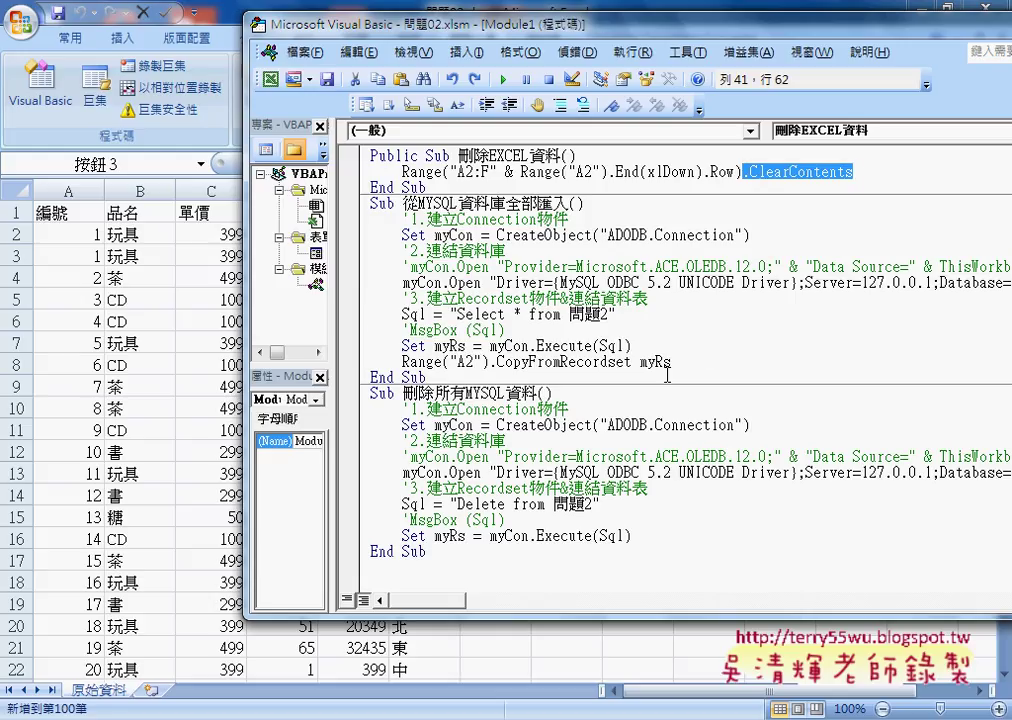
pyautogui.scroll(3, 667, 375)
pyautogui.scroll(1, 667, 373)
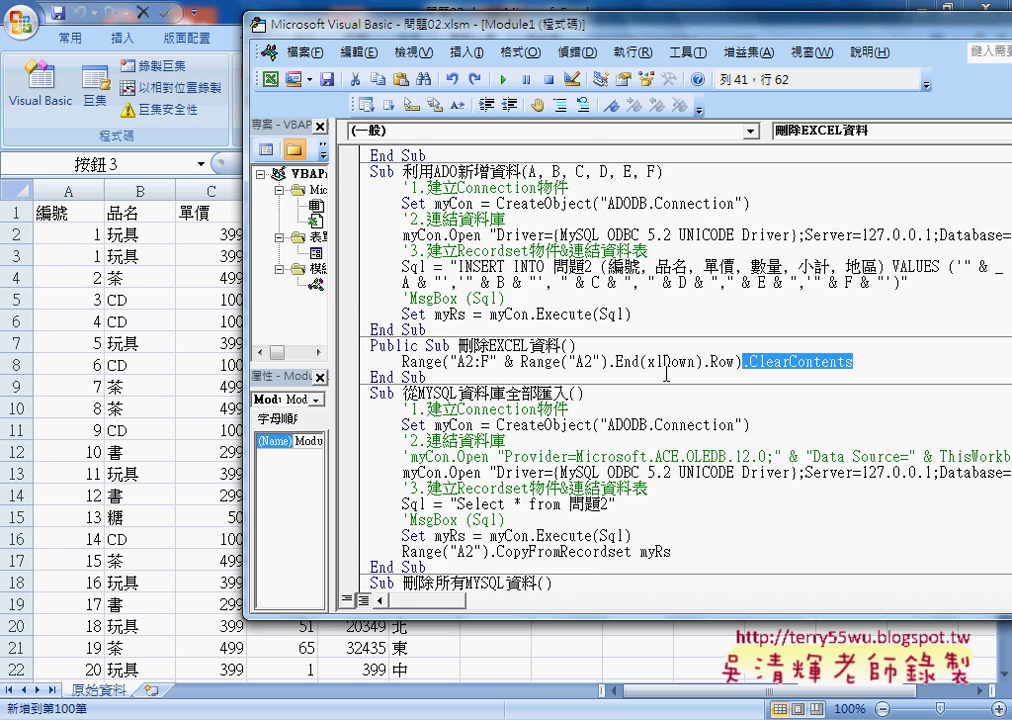
pyautogui.scroll(2, 667, 373)
pyautogui.click(230, 387)
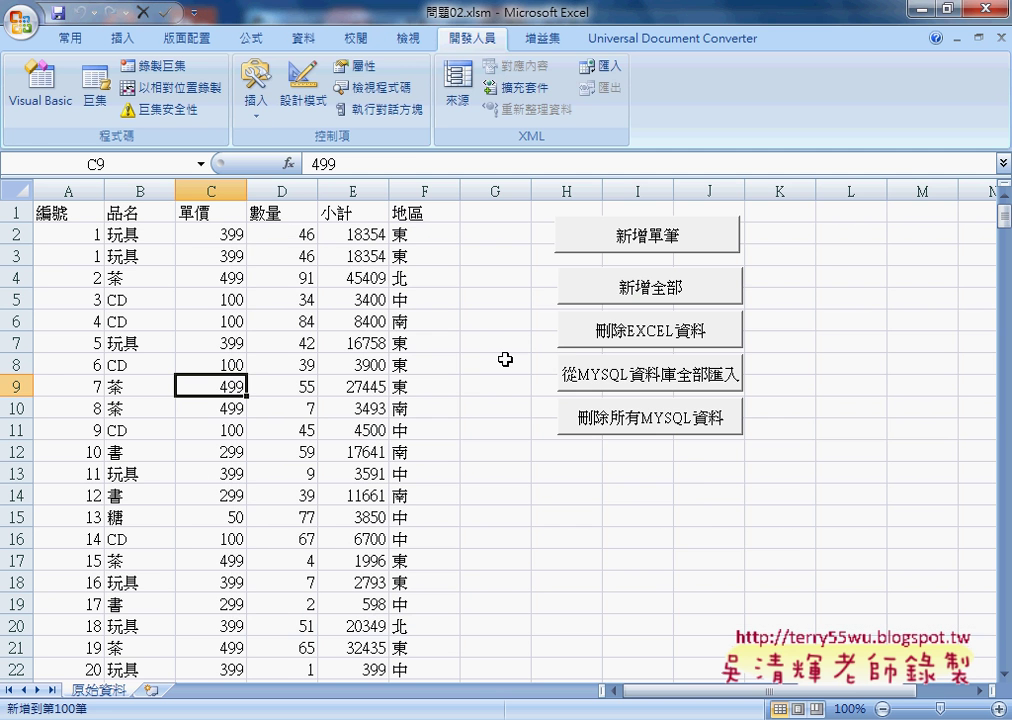
# - Open the 從MYSQL資料庫全部匯入 button's macro code and widen its view
pyautogui.rightClick(631, 386)
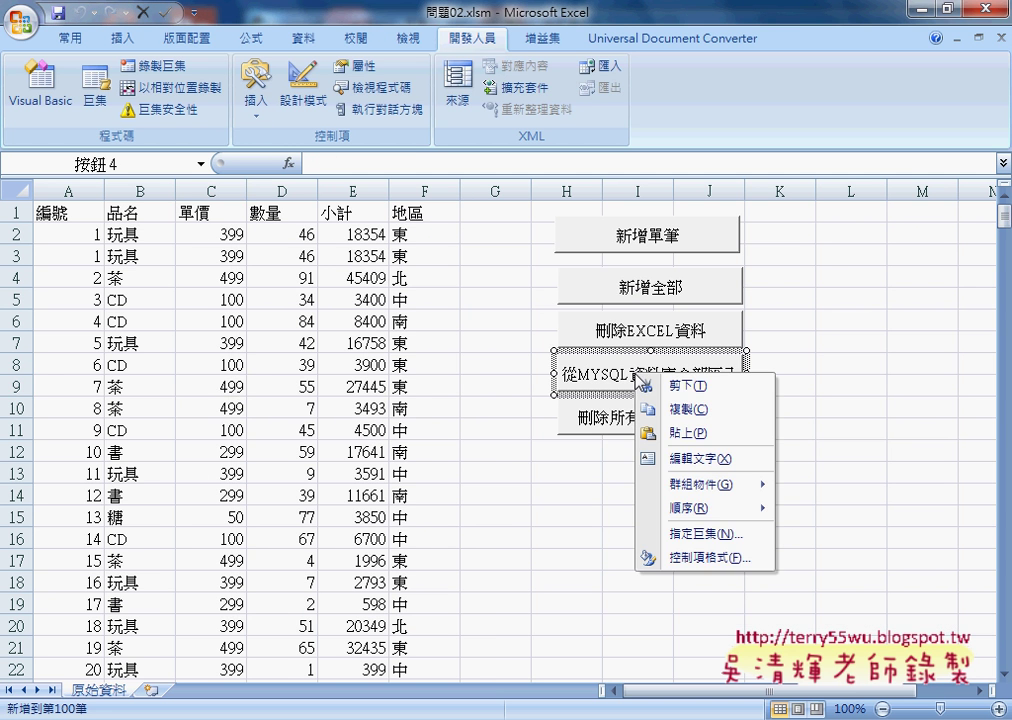
pyautogui.click(722, 555)
pyautogui.click(859, 414)
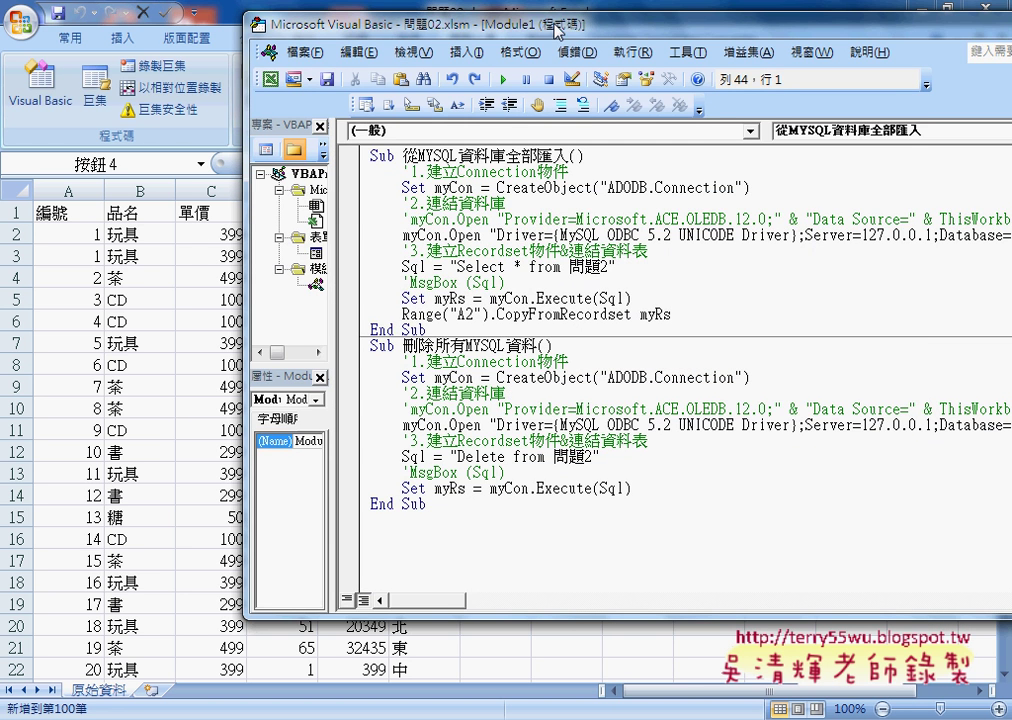
pyautogui.moveTo(558, 35); pyautogui.dragTo(335, 33)
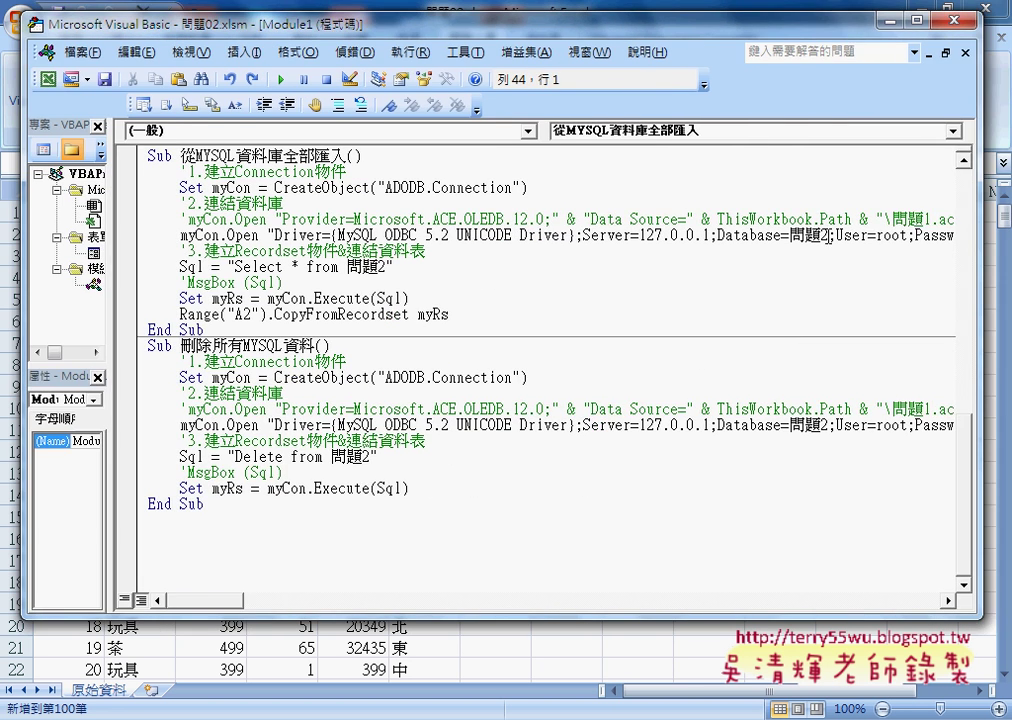
# - Annotate the 問題2 connection, Select * from 問題2 query, Execute into myRs, and CopyFromRecordset
pyautogui.moveTo(829, 236); pyautogui.dragTo(790, 236)
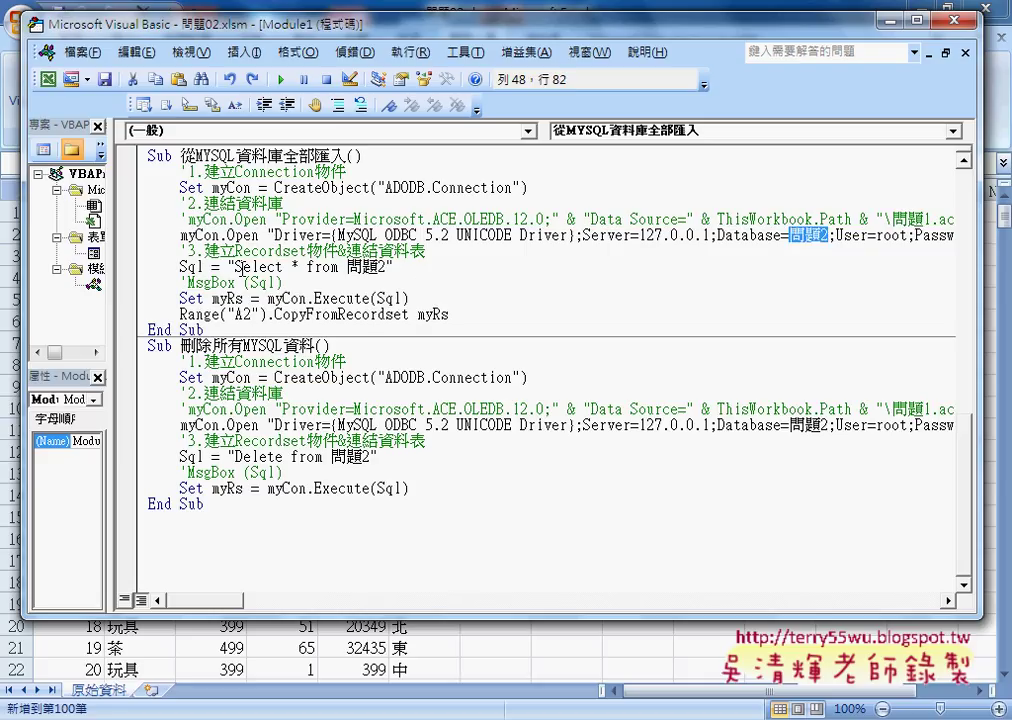
pyautogui.moveTo(235, 267); pyautogui.dragTo(387, 268)
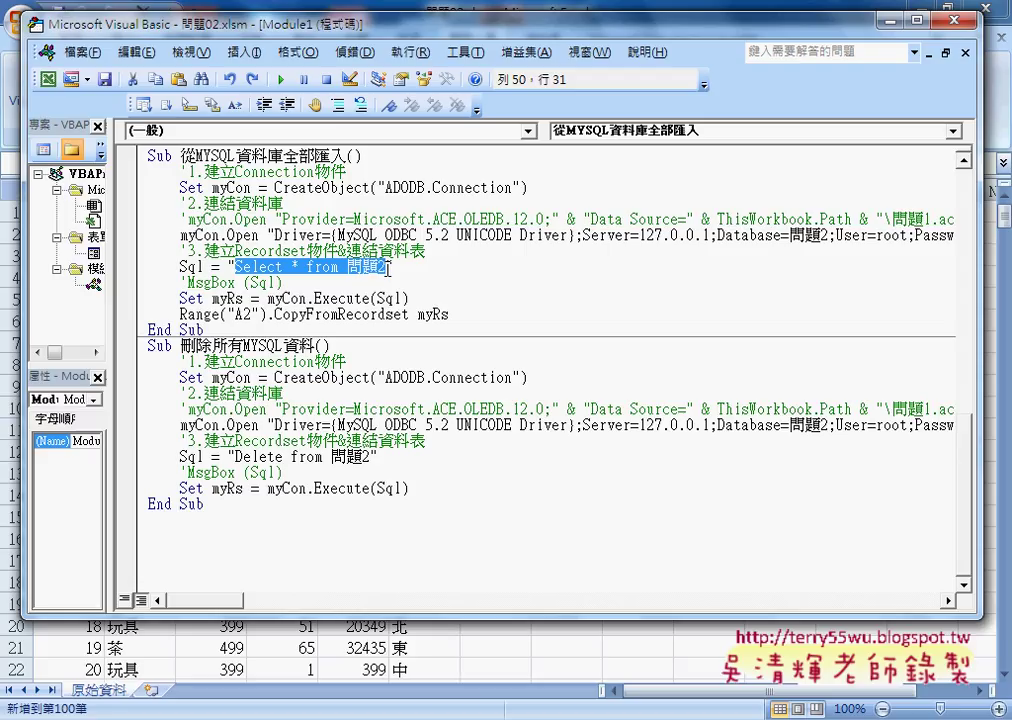
pyautogui.moveTo(410, 298); pyautogui.dragTo(267, 298)
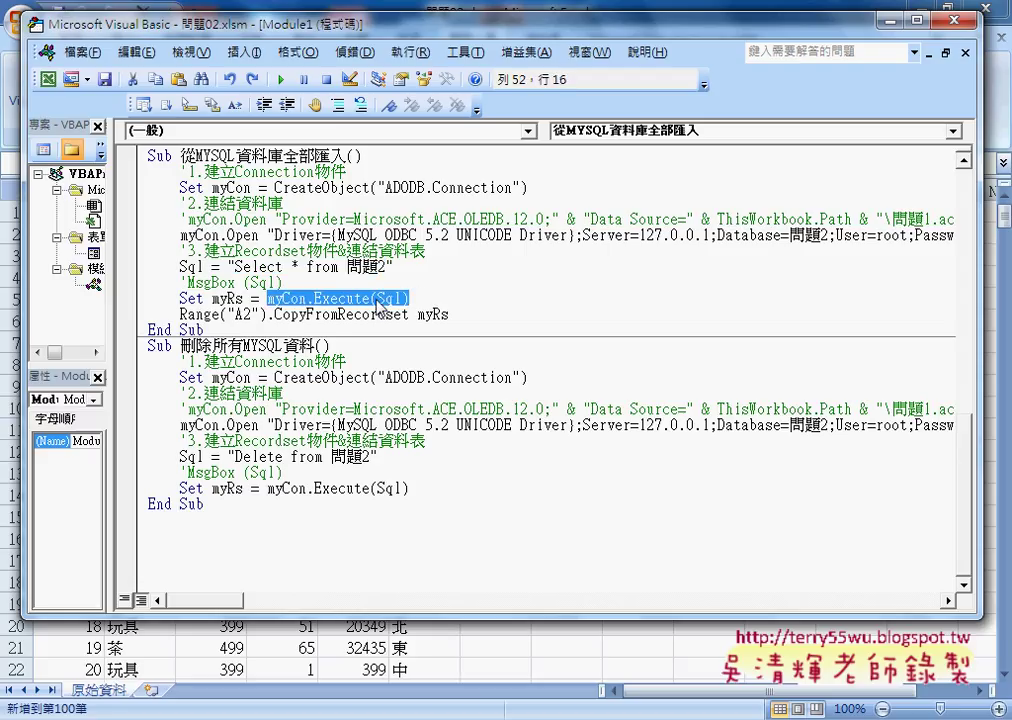
pyautogui.moveTo(387, 268); pyautogui.dragTo(236, 268)
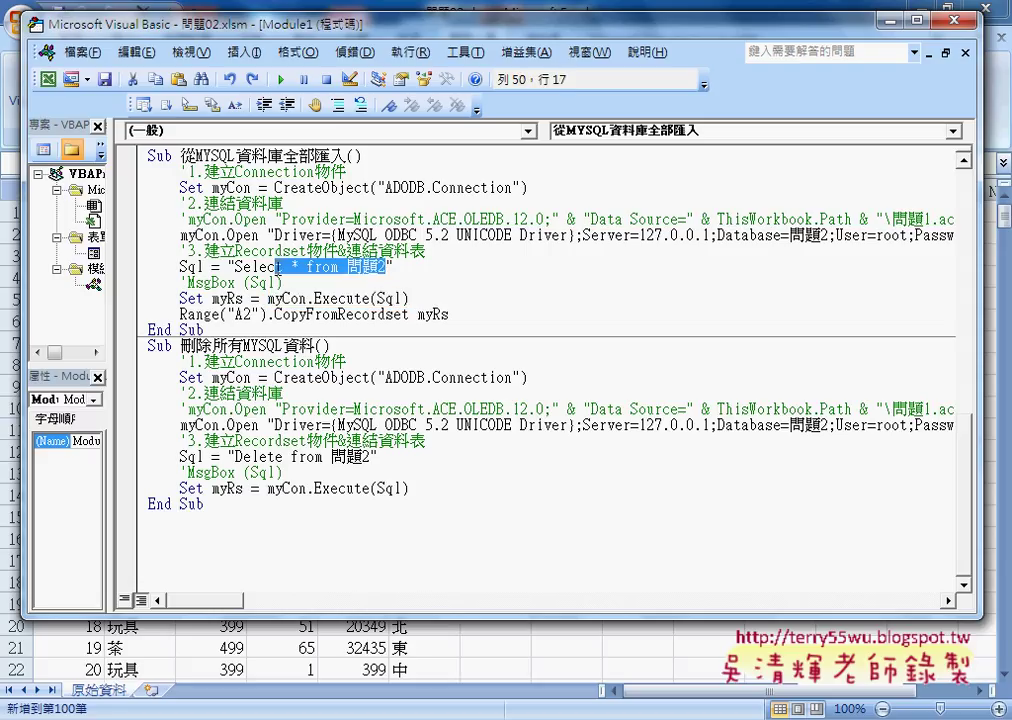
pyautogui.moveTo(410, 298); pyautogui.dragTo(273, 298)
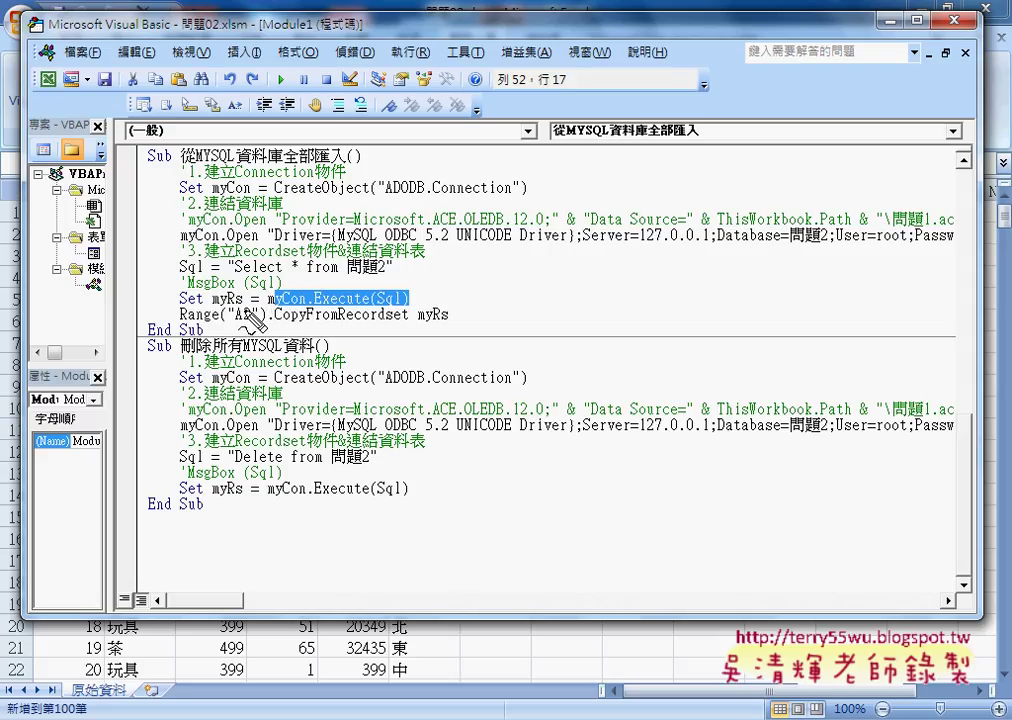
pyautogui.moveTo(240, 287); pyautogui.dragTo(260, 300)
pyautogui.moveTo(335, 292); pyautogui.dragTo(240, 266)
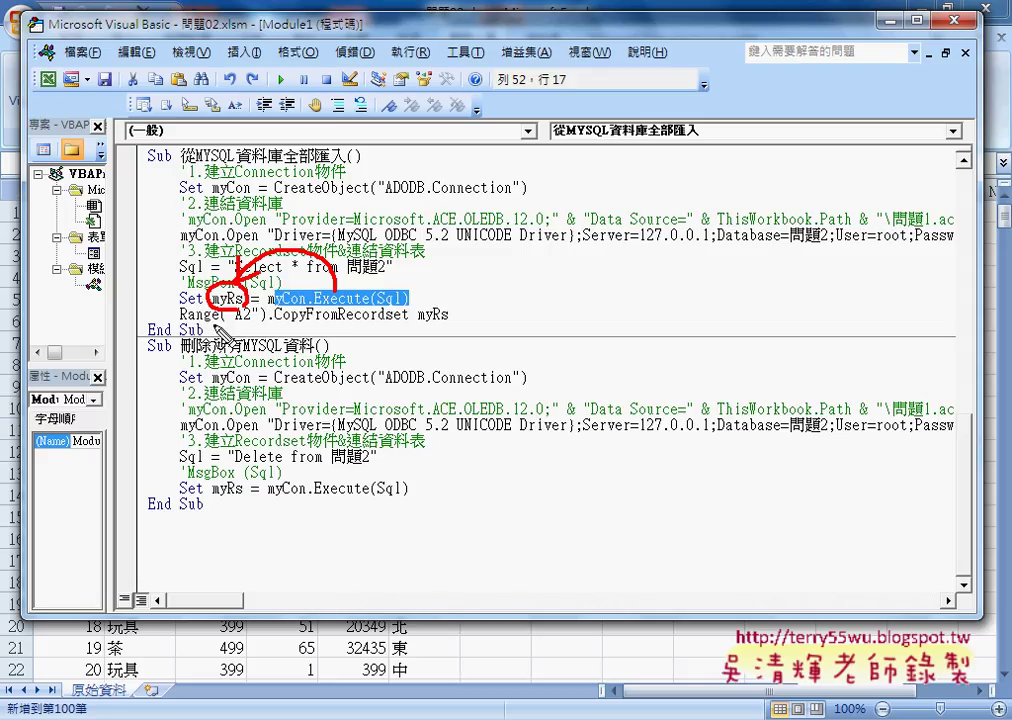
pyautogui.moveTo(280, 323); pyautogui.dragTo(415, 328)
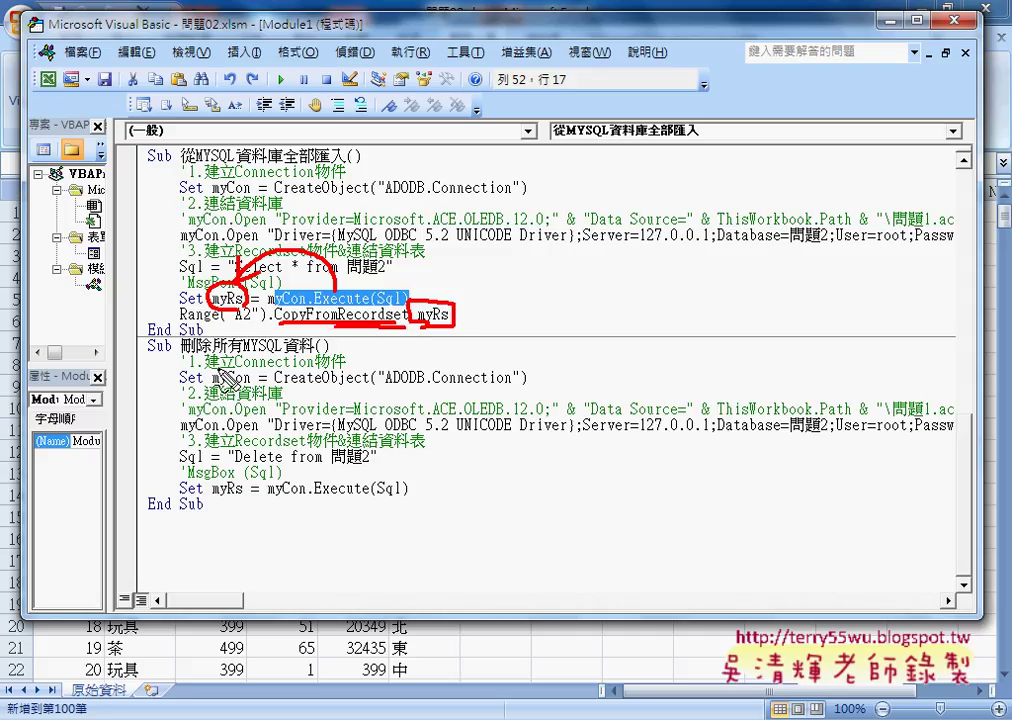
# - Mark the delete-all routine's name and its Delete from query, then clear the marks
pyautogui.moveTo(212, 352); pyautogui.dragTo(289, 350)
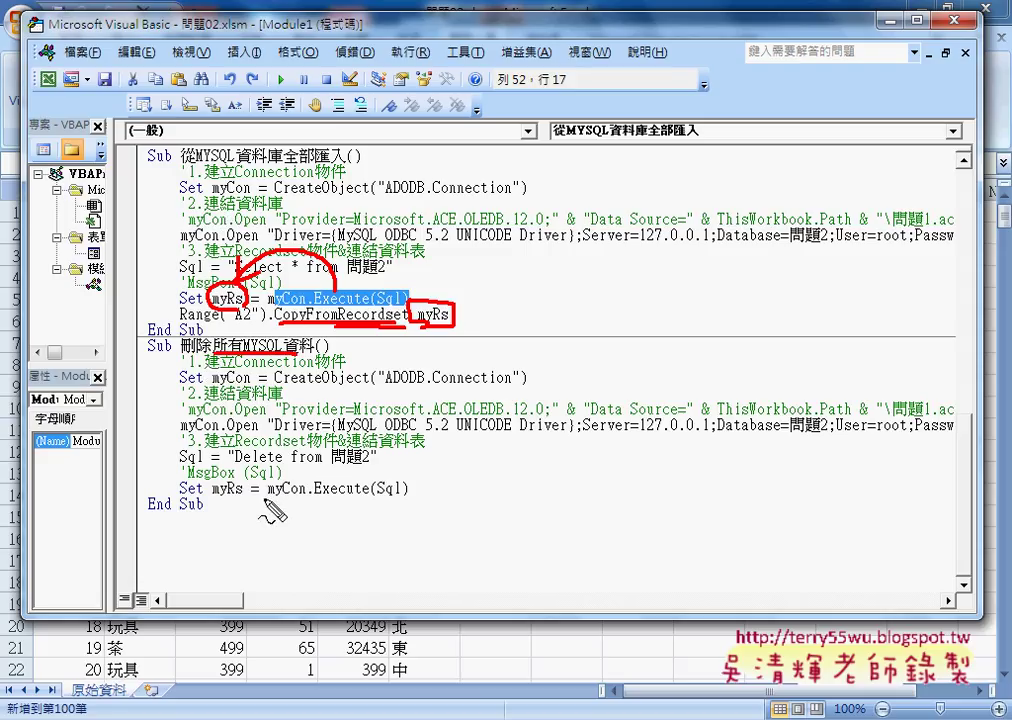
pyautogui.moveTo(164, 308); pyautogui.dragTo(178, 324)
pyautogui.moveTo(178, 308); pyautogui.dragTo(164, 324)
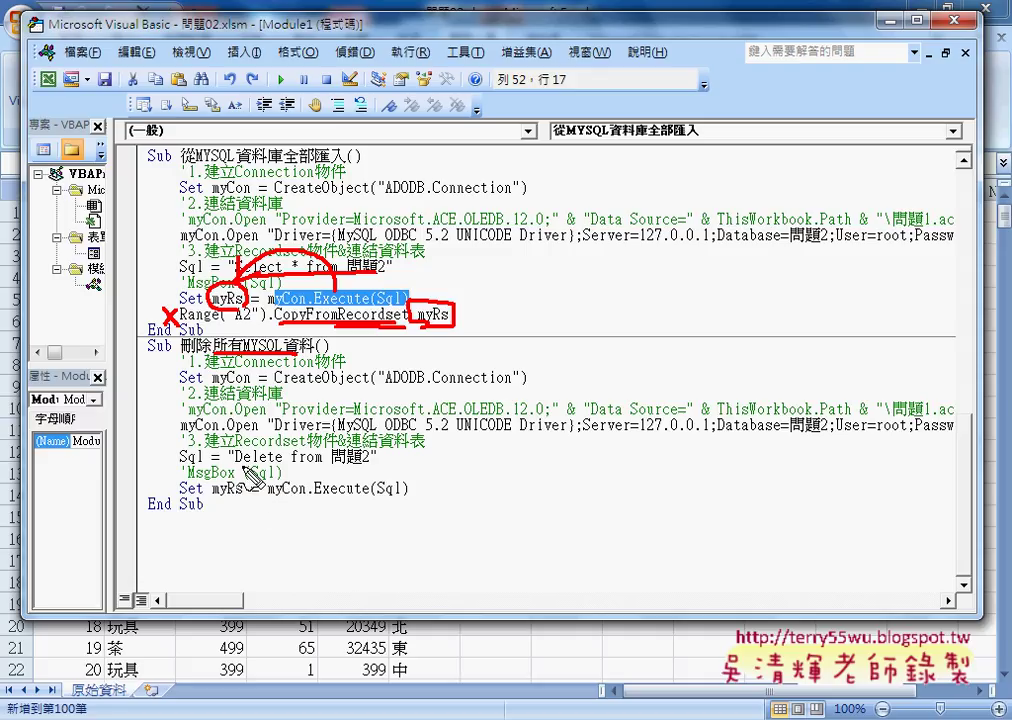
pyautogui.moveTo(240, 463); pyautogui.dragTo(373, 463)
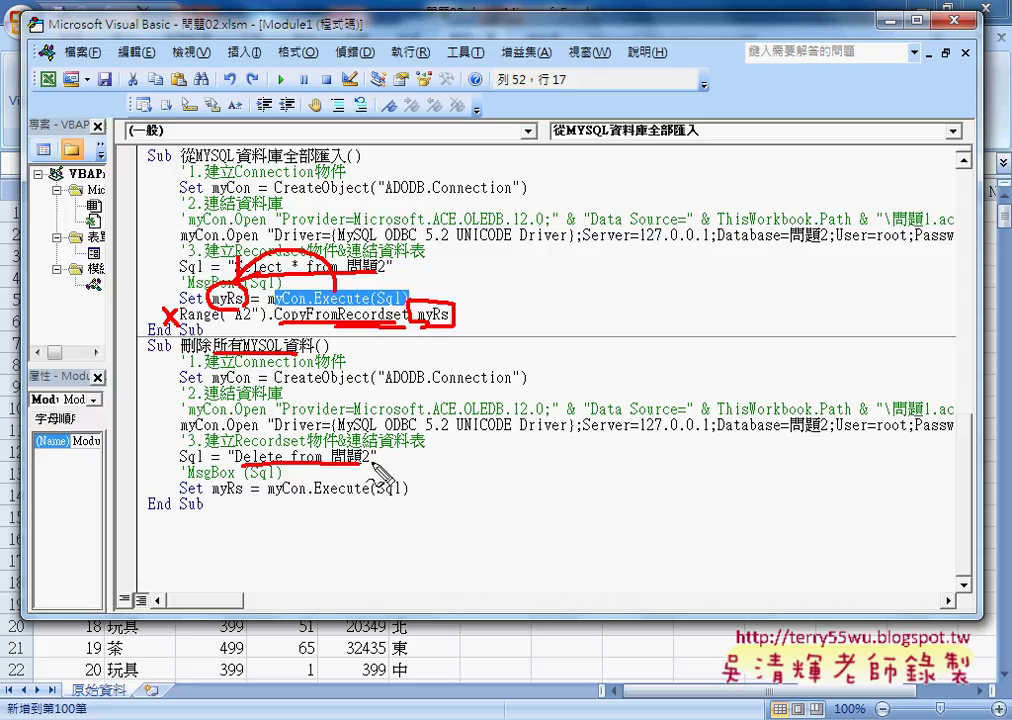
pyautogui.press('Escape')
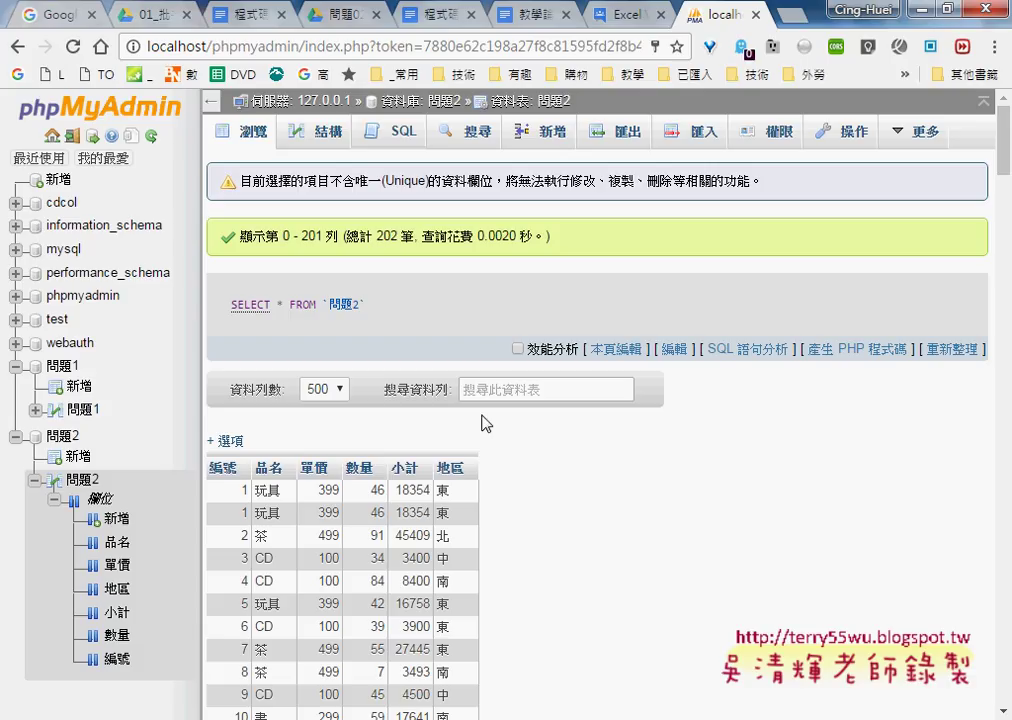
# - Browse the 問題2 table to confirm it is empty, then open its 編號 column for editing
pyautogui.click(82, 484)
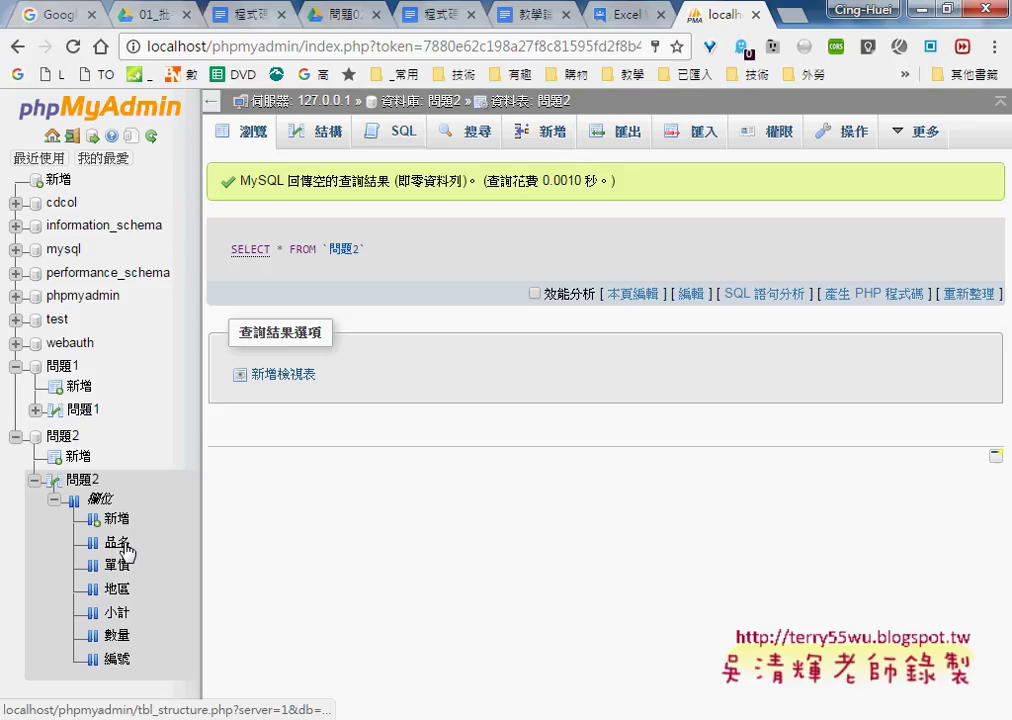
pyautogui.click(117, 657)
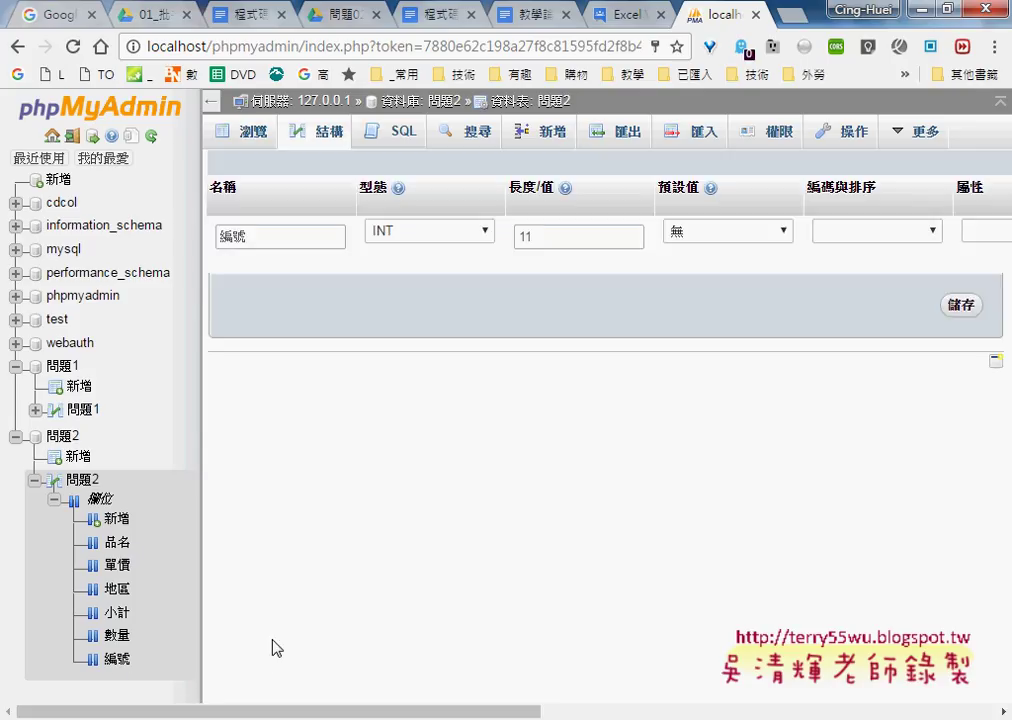
# - Change the 編號 column from INT 11 to VARCHAR with length 10
pyautogui.click(398, 237)
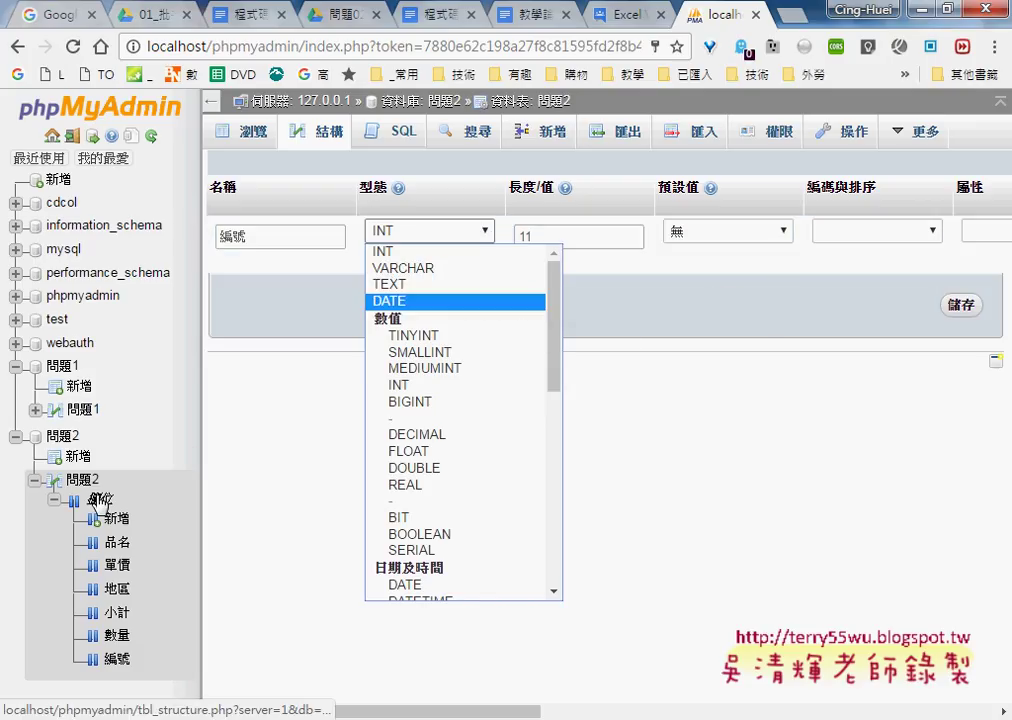
pyautogui.click(413, 268)
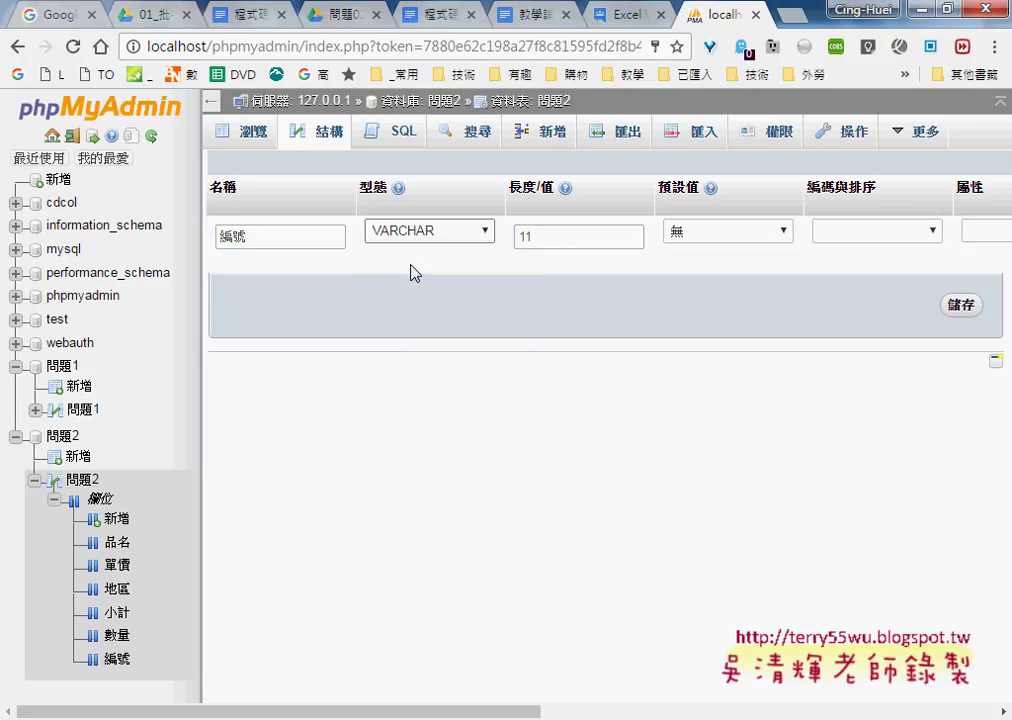
pyautogui.moveTo(540, 236); pyautogui.dragTo(513, 244)
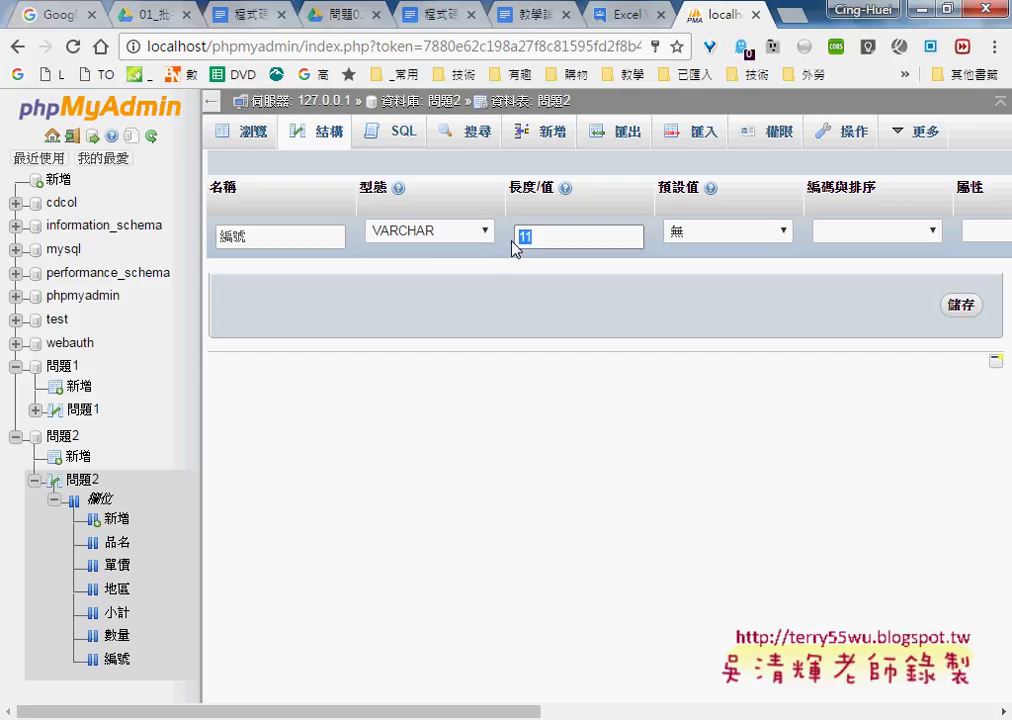
pyautogui.write('10')
pyautogui.doubleClick(540, 236)
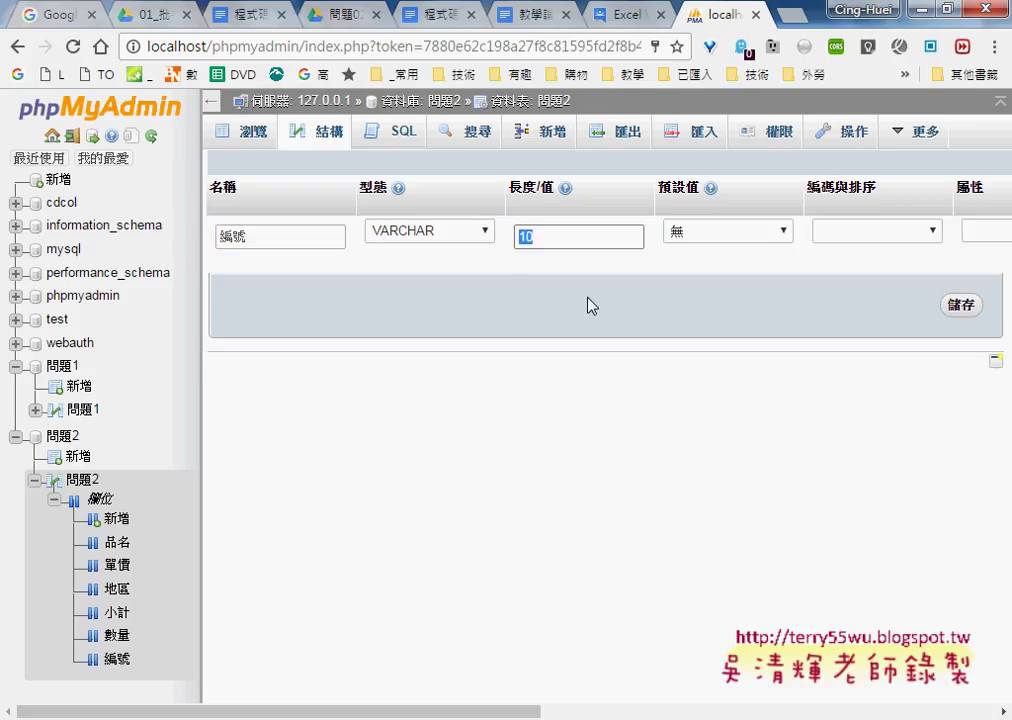
# - Save the 編號 column change, dismiss the JavaScript error and reload the phpMyAdmin home page
pyautogui.click(960, 306)
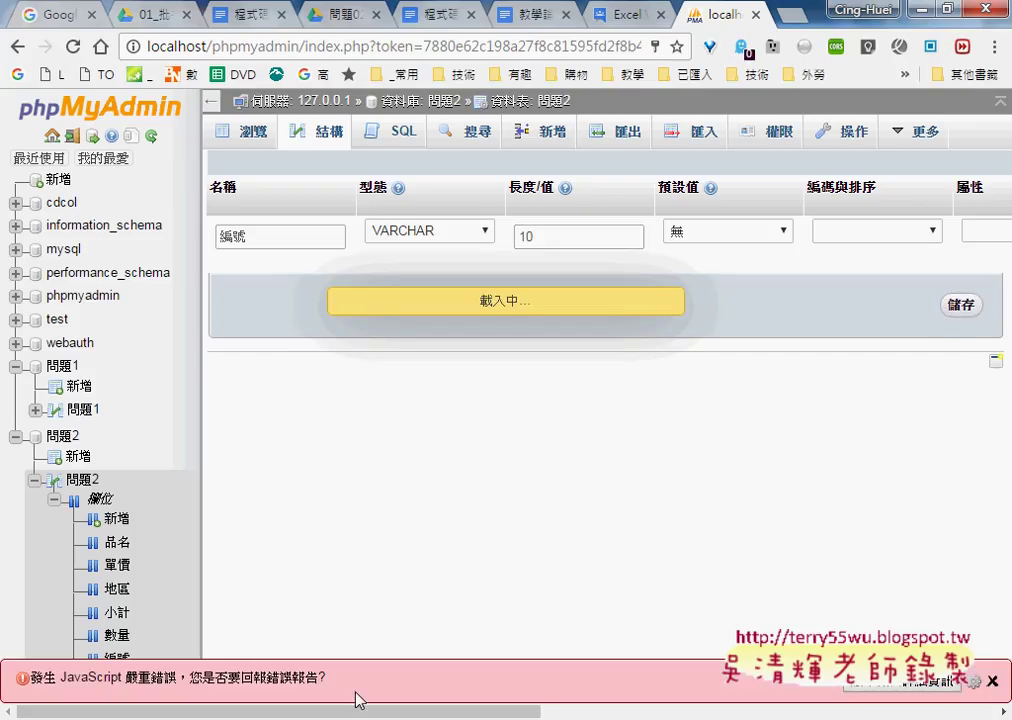
pyautogui.click(993, 683)
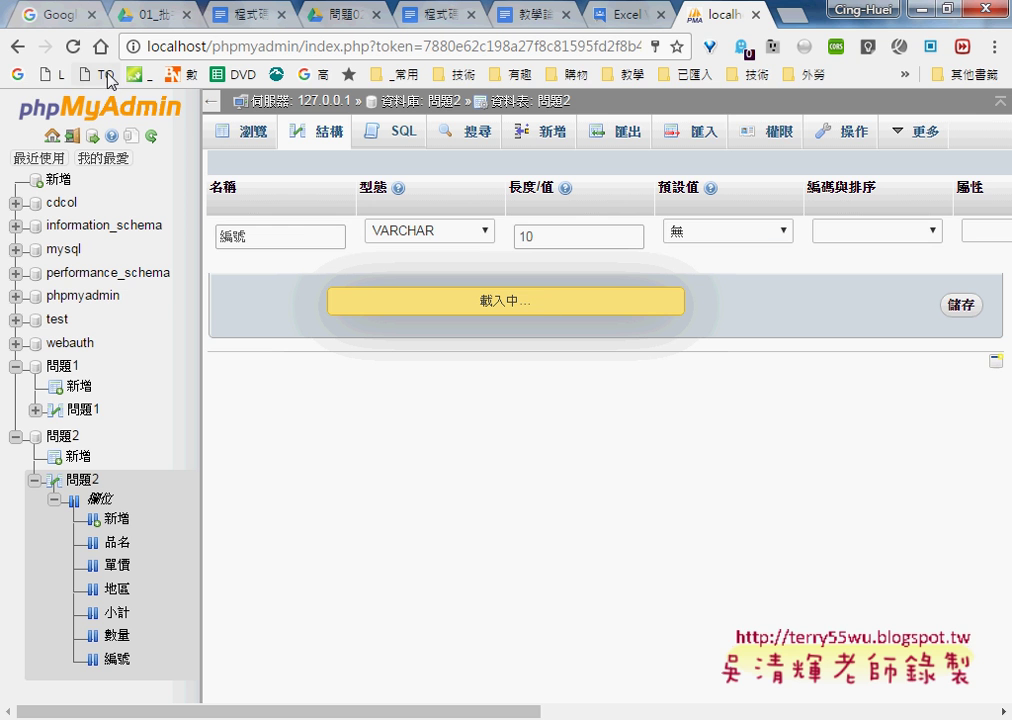
pyautogui.click(72, 46)
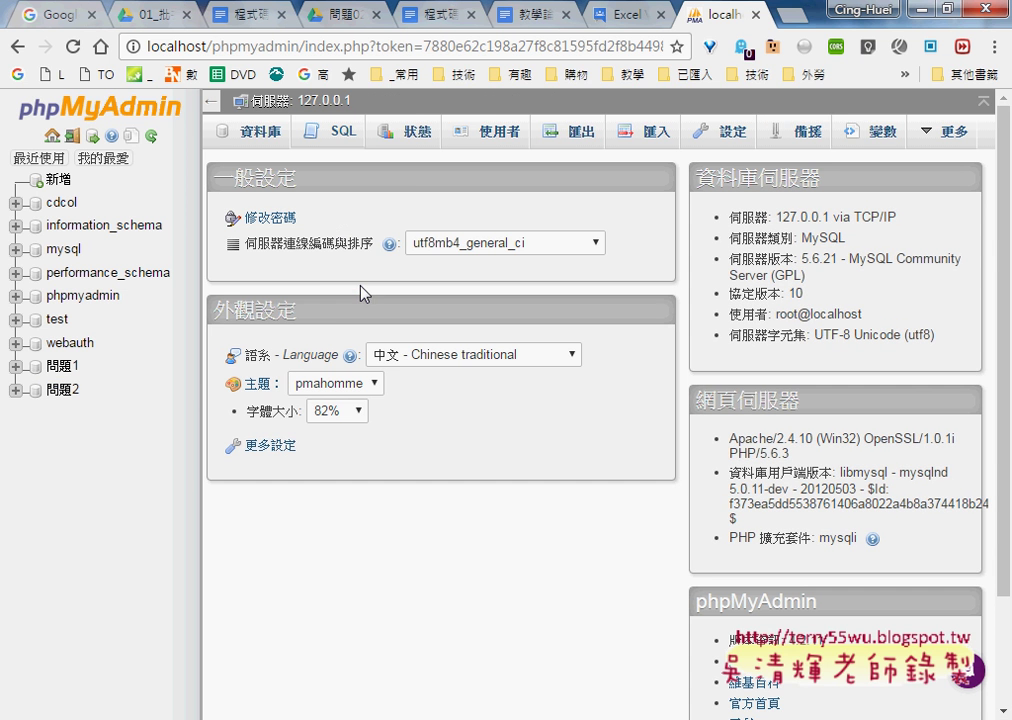
# - Reopen the 問題2 table's 編號 column to verify VARCHAR 10, then return to the VBA editor
pyautogui.click(66, 390)
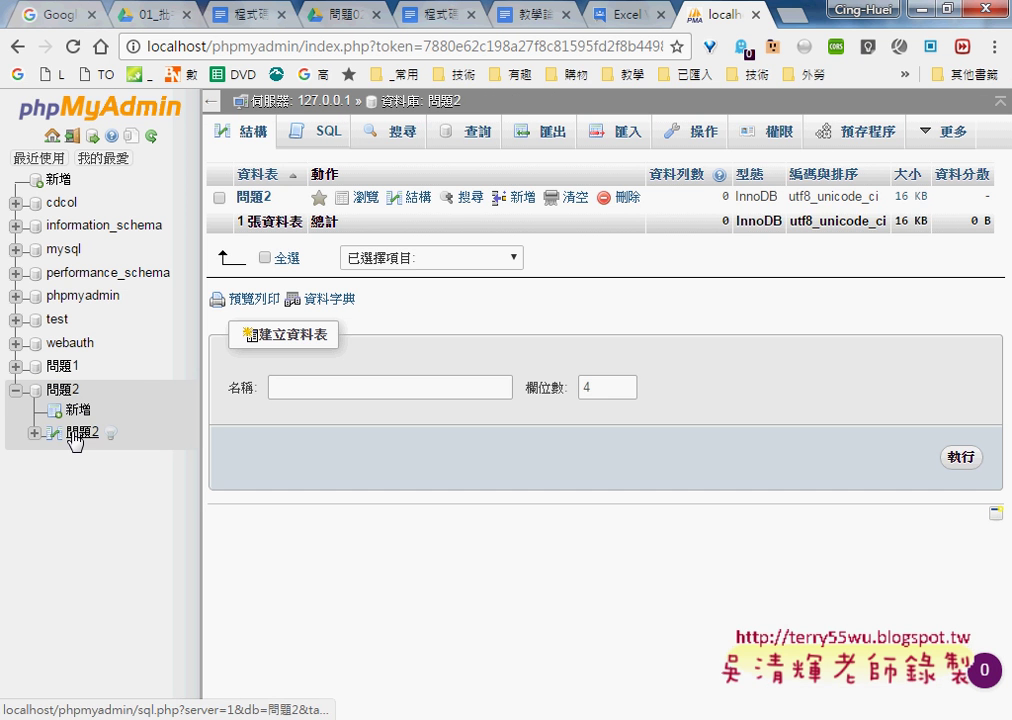
pyautogui.click(76, 434)
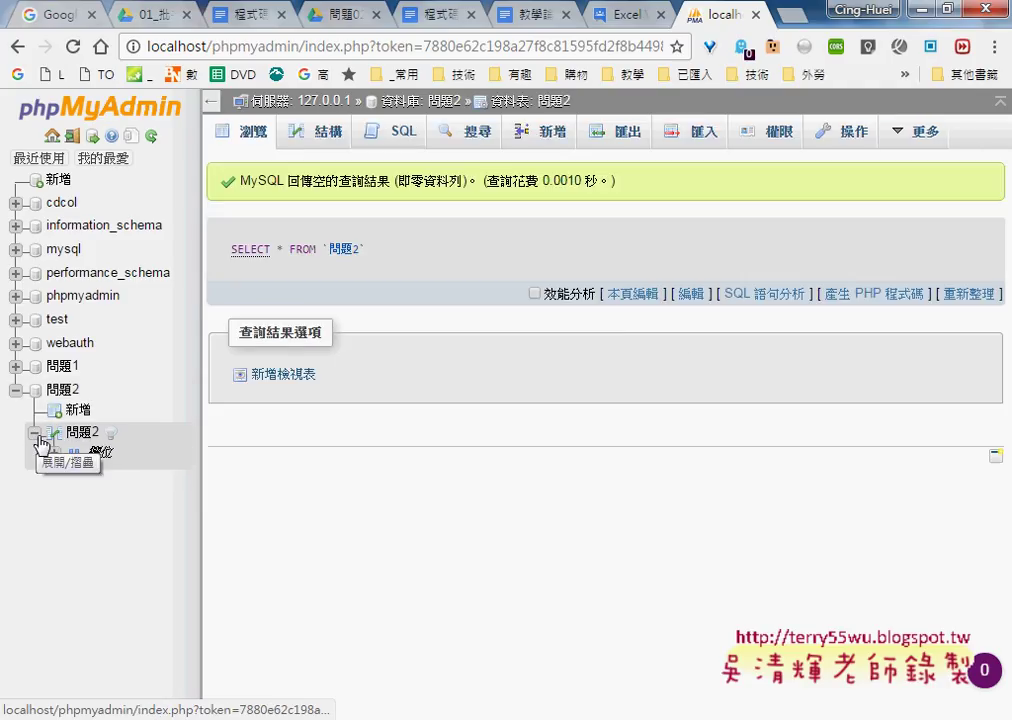
pyautogui.click(34, 433)
pyautogui.click(55, 455)
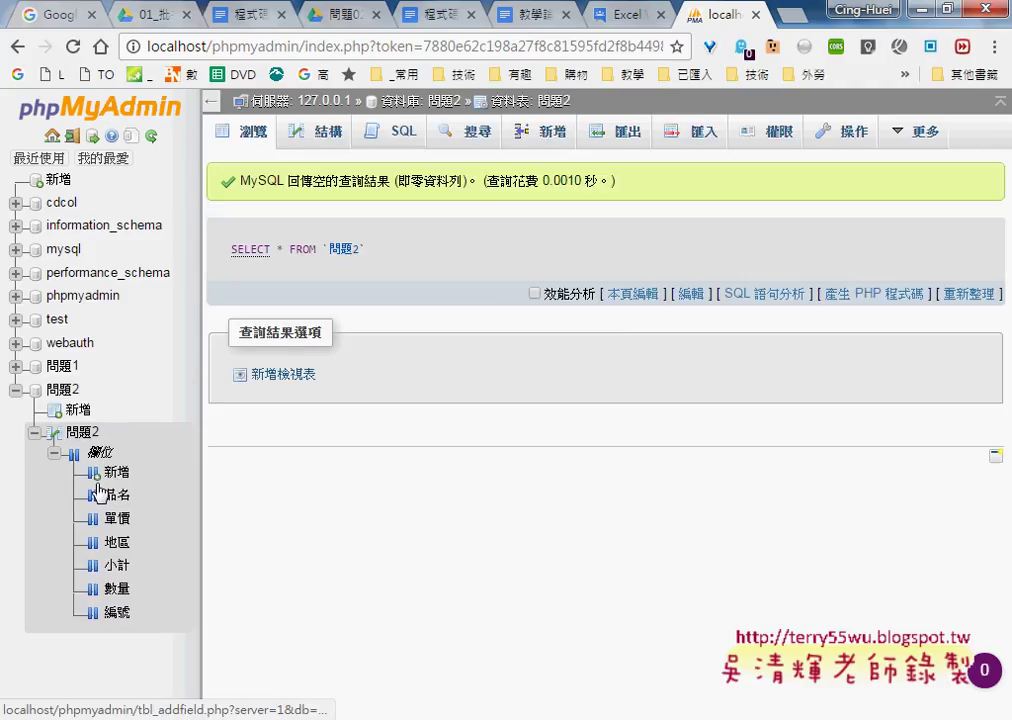
pyautogui.click(127, 615)
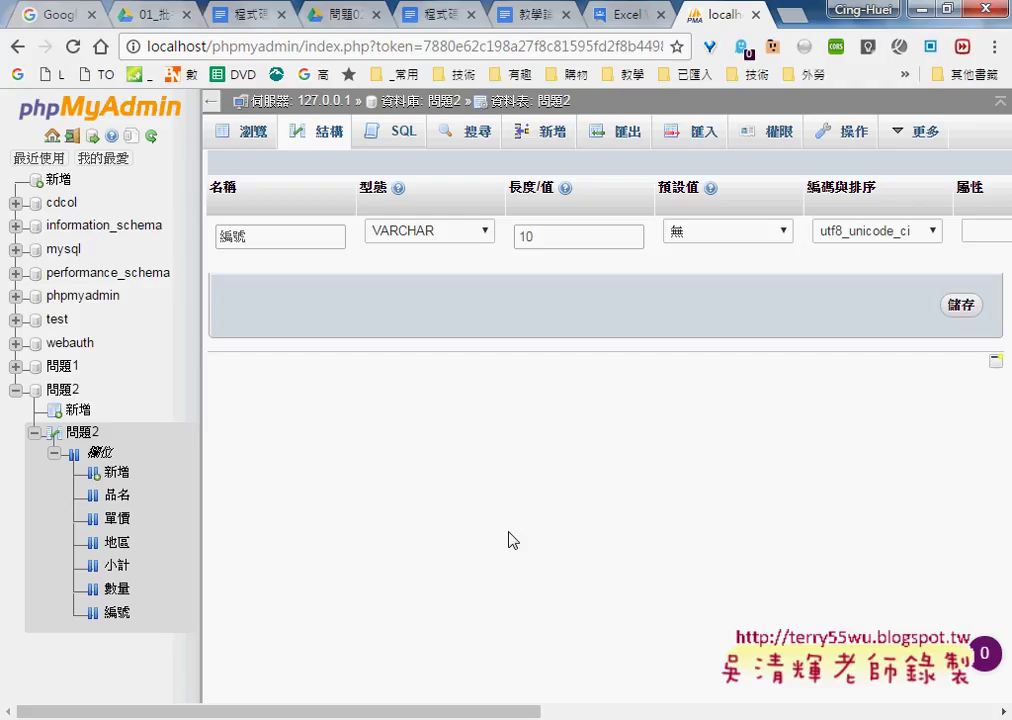
pyautogui.click(740, 8)
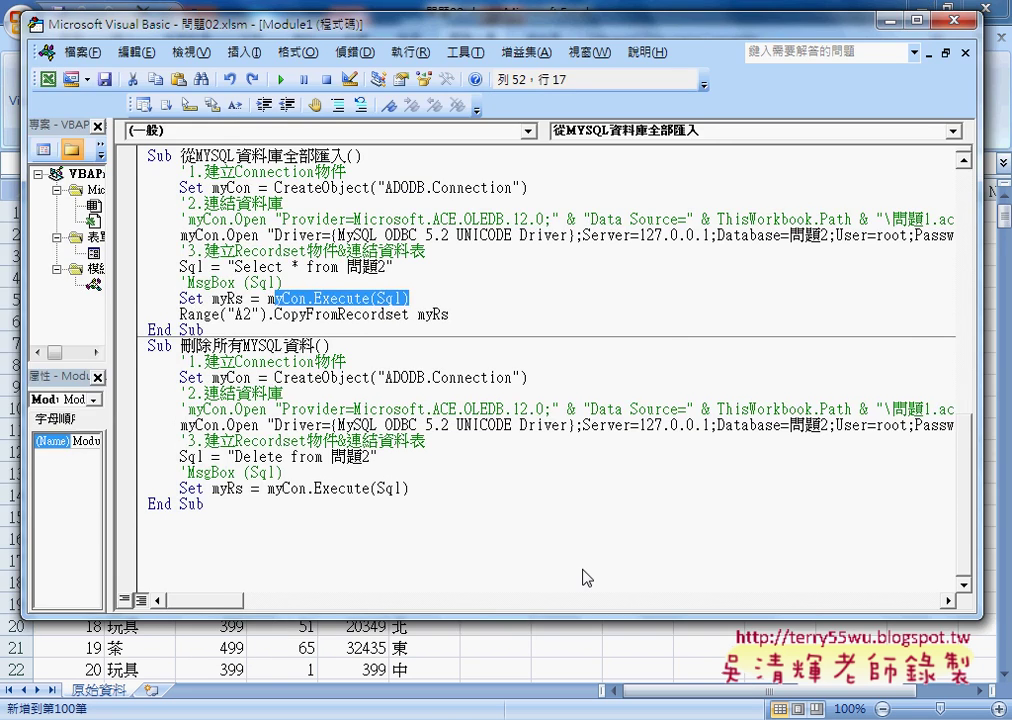
# - Run the 新增全部 button to insert all sheet rows into MySQL 問題2, then return to phpMyAdmin
pyautogui.click(590, 647)
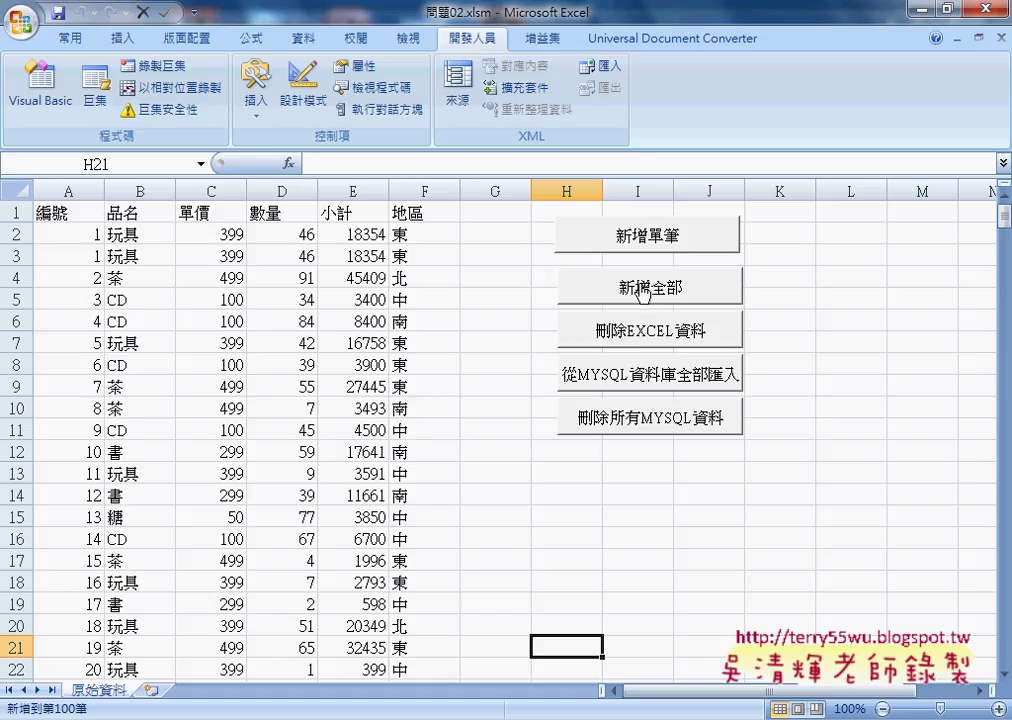
pyautogui.click(643, 291)
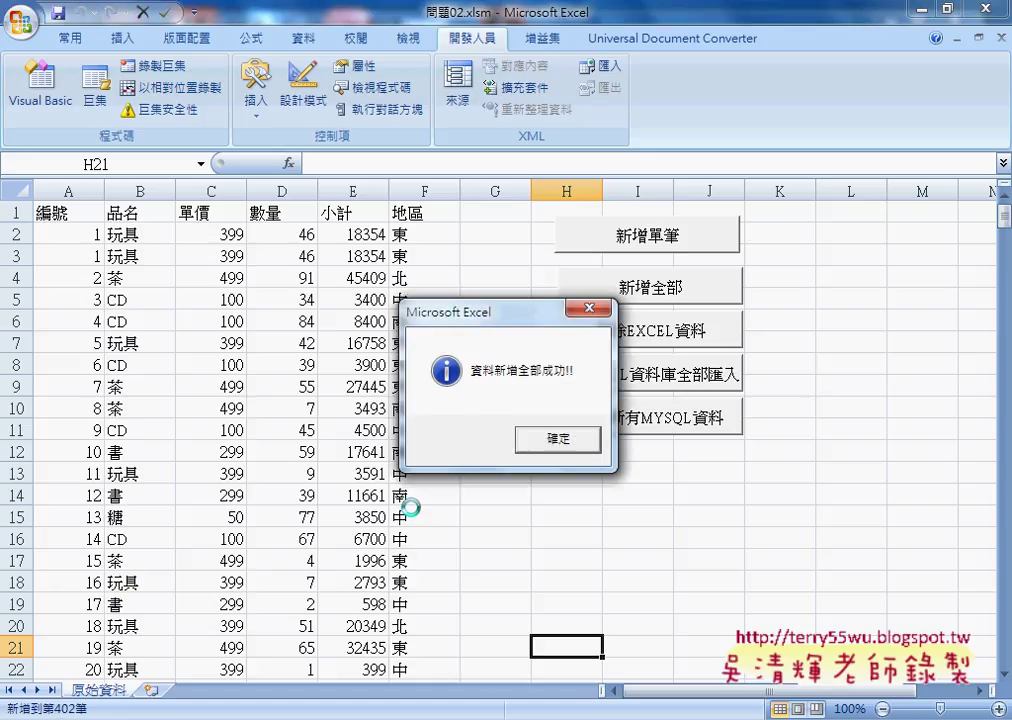
pyautogui.click(556, 442)
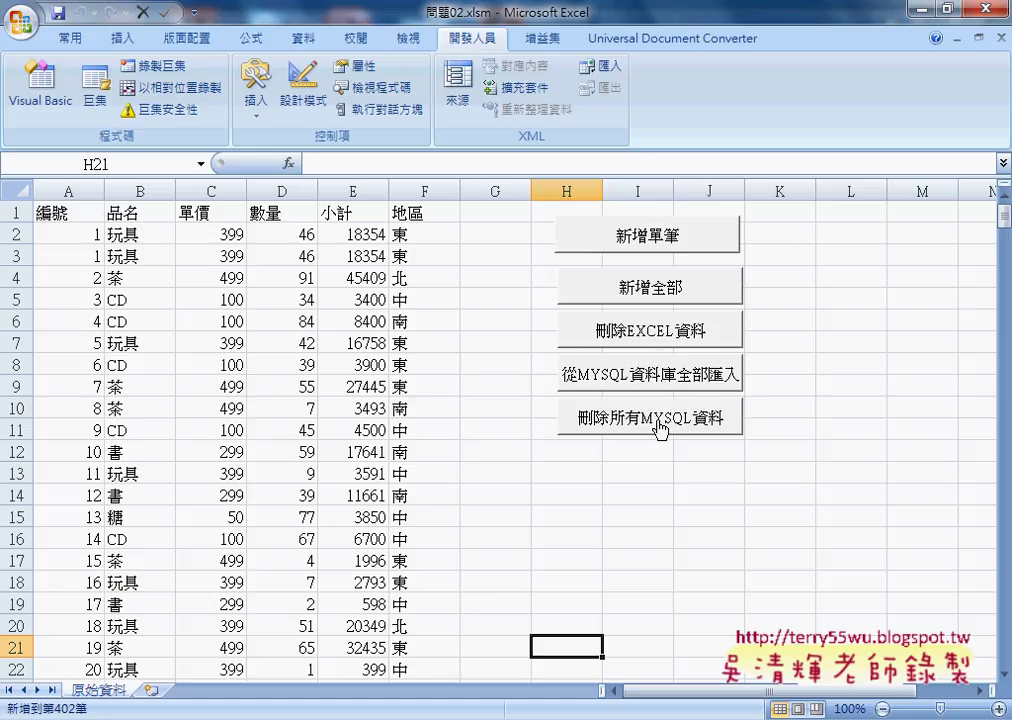
pyautogui.click(62, 238)
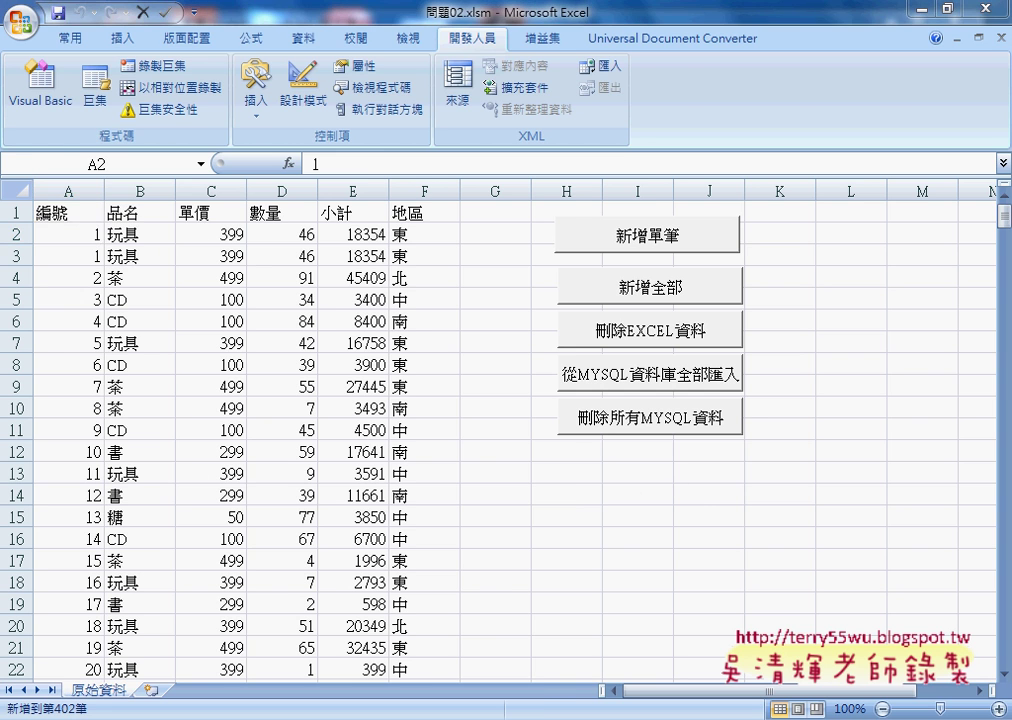
pyautogui.hotkey('alt', 'Tab')
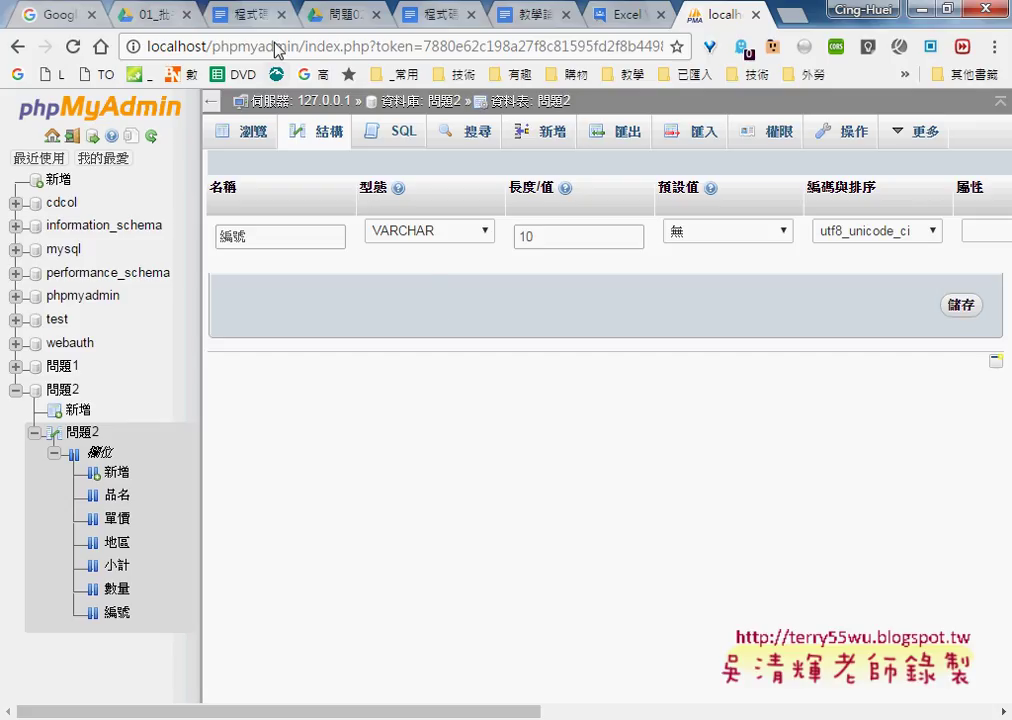
# - In Google Drive, go up a folder and open 程式碼(MYSQL) inside 問題02_表單與資料庫
pyautogui.click(335, 18)
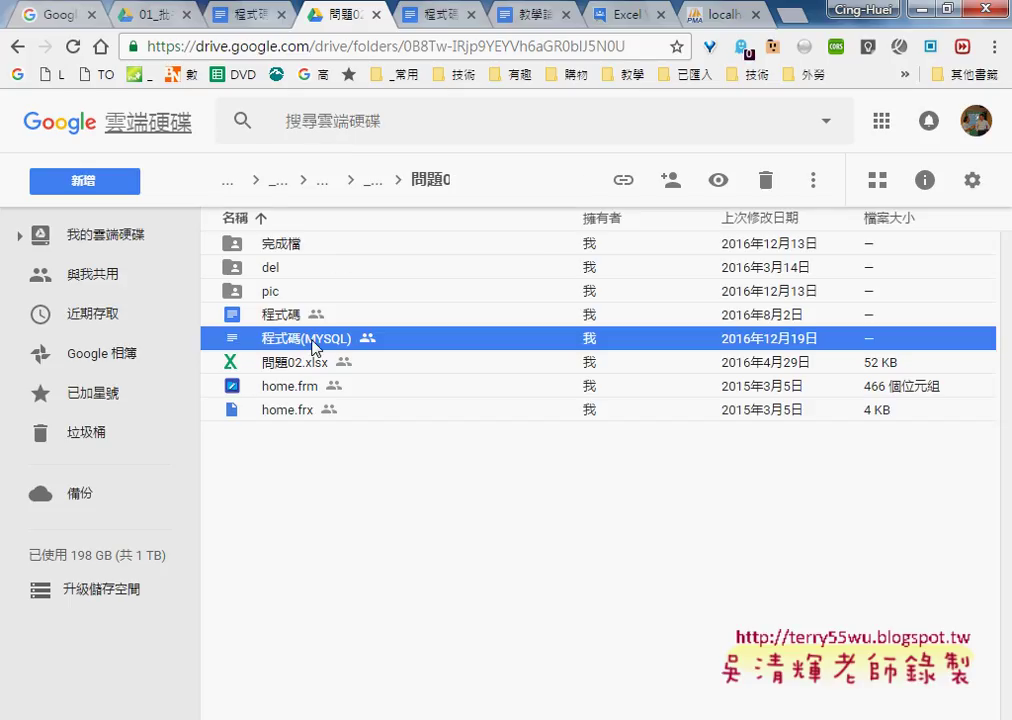
pyautogui.click(385, 185)
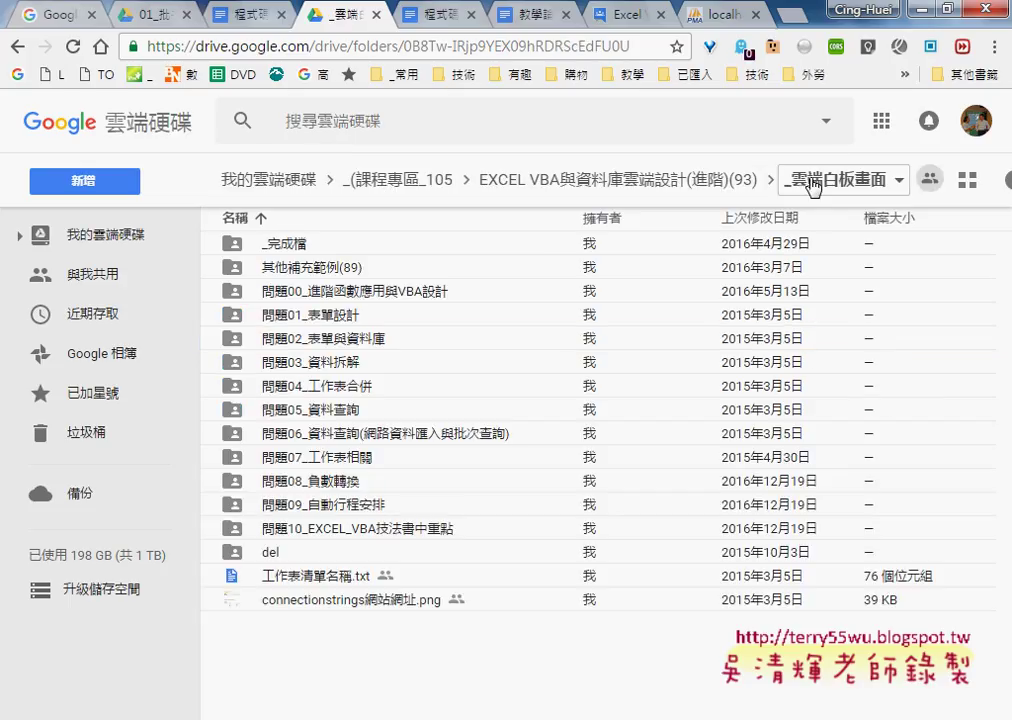
pyautogui.click(813, 187)
pyautogui.click(815, 185)
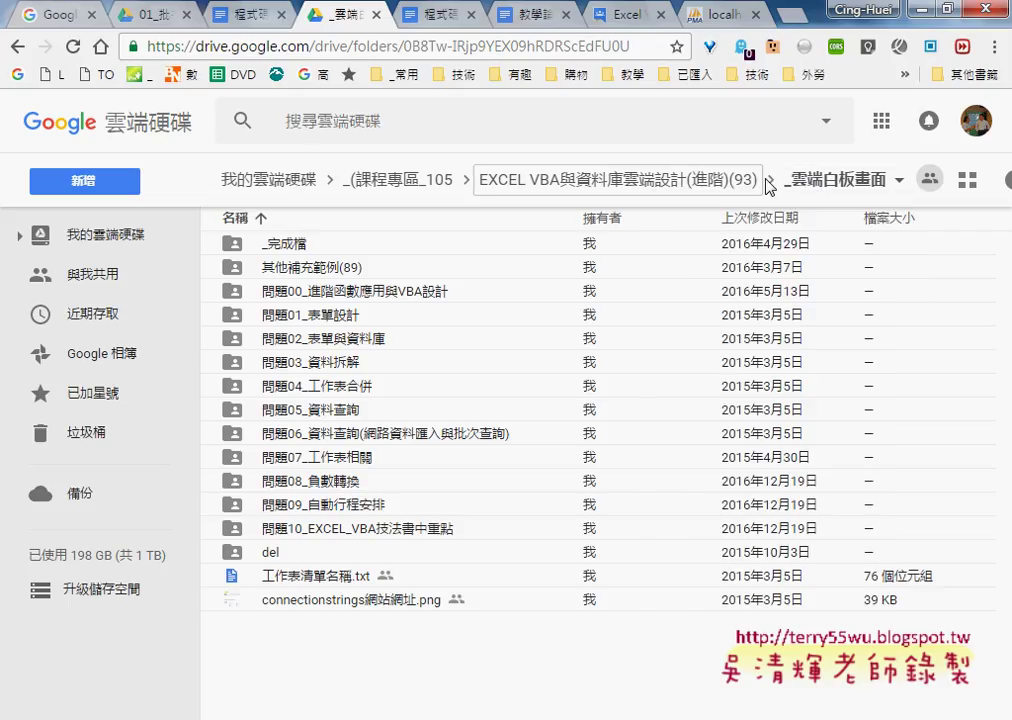
pyautogui.doubleClick(323, 340)
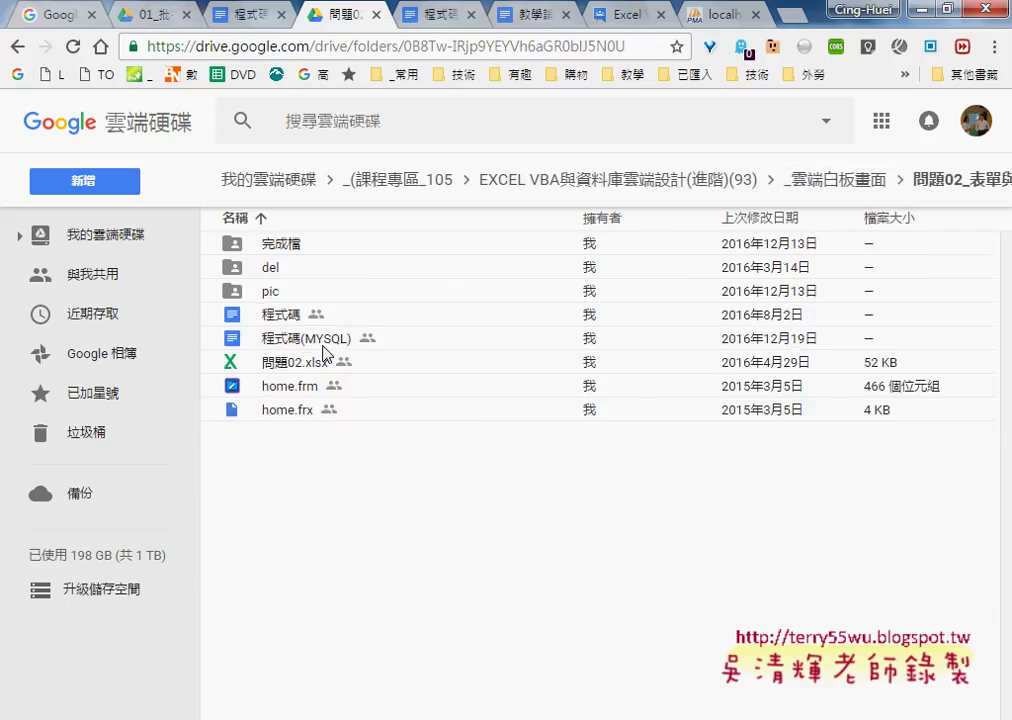
pyautogui.click(300, 362)
pyautogui.click(320, 342)
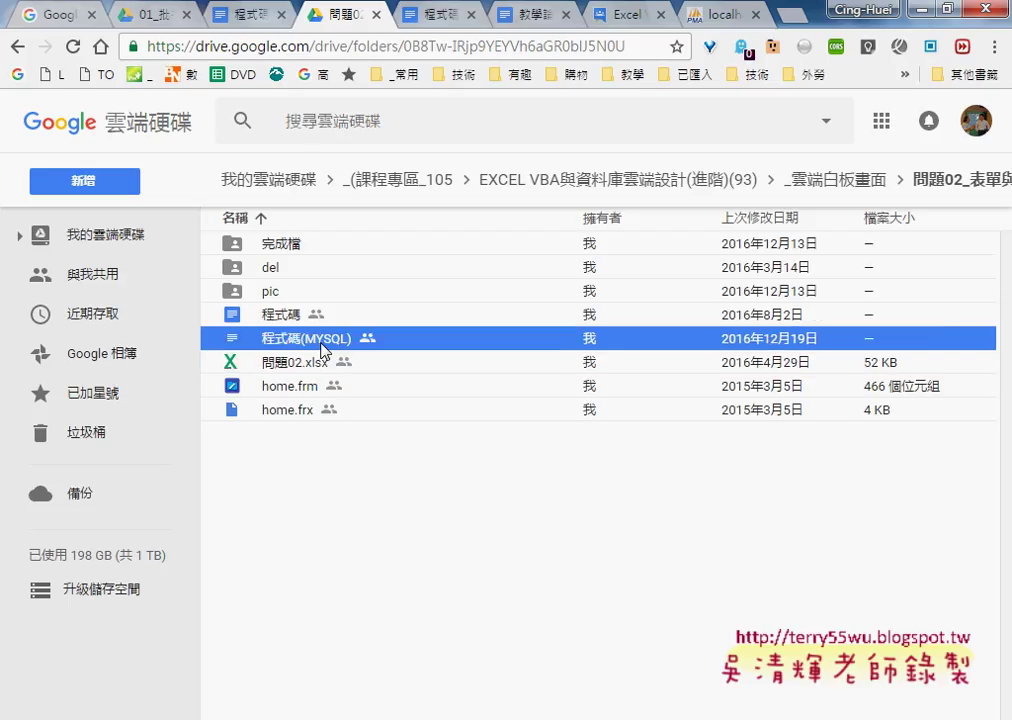
pyautogui.doubleClick(323, 345)
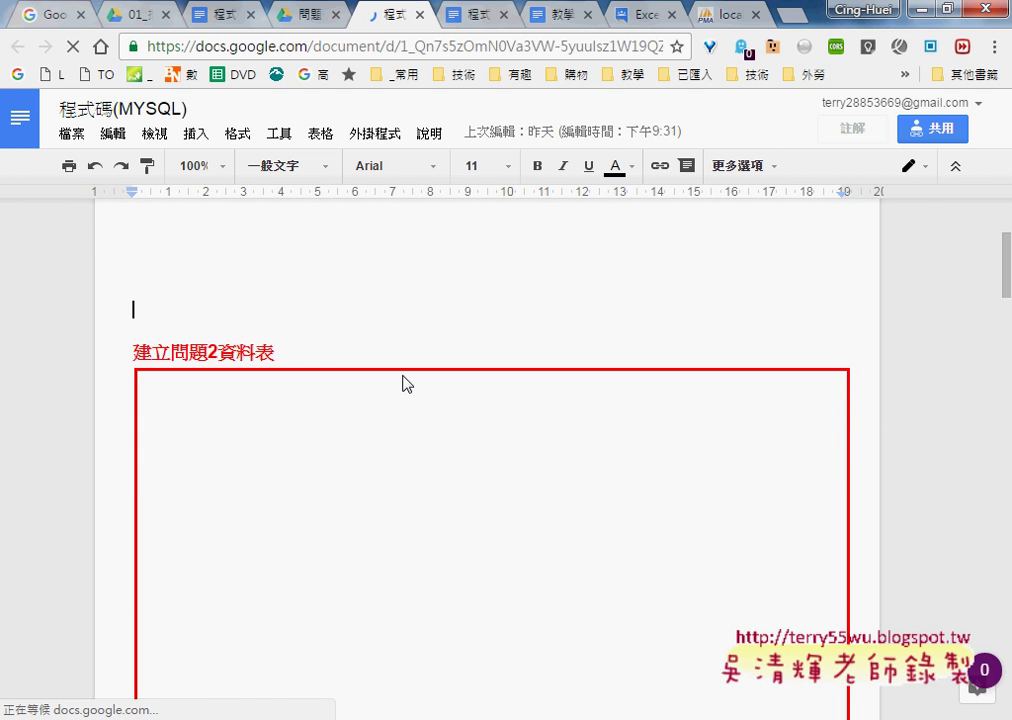
# - Scroll down through the code document to the 利用ADO新增資料 routine's connection string
pyautogui.scroll(-5, 403, 375)
pyautogui.scroll(-3, 402, 375)
pyautogui.scroll(-3, 402, 375)
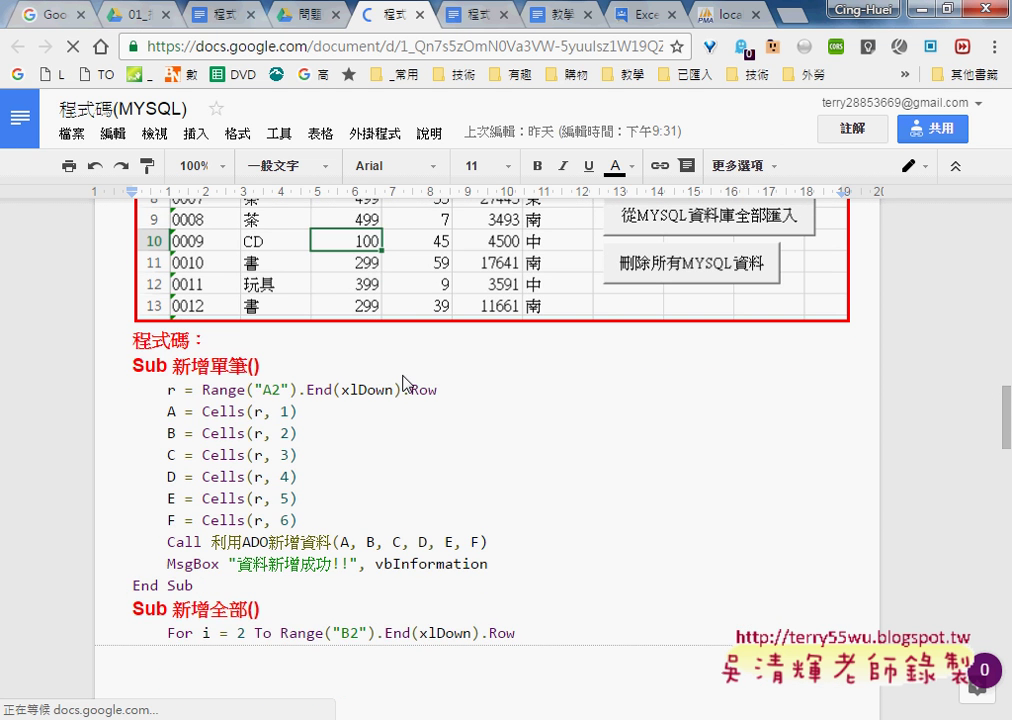
pyautogui.scroll(-2, 404, 375)
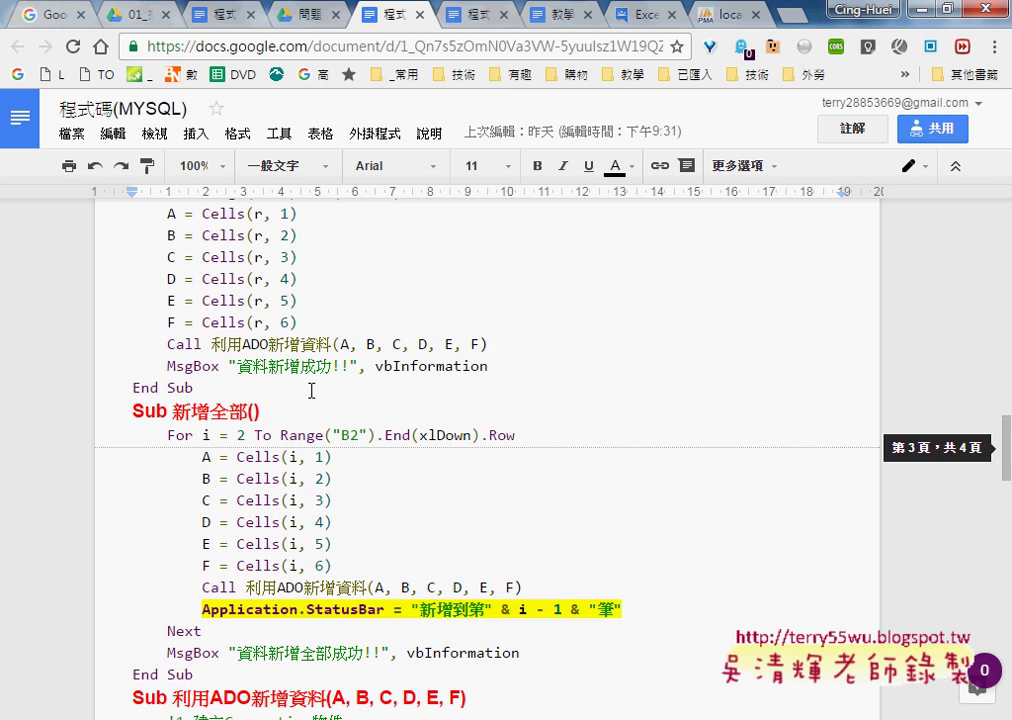
pyautogui.scroll(-2, 356, 321)
pyautogui.moveTo(199, 313); pyautogui.dragTo(624, 313)
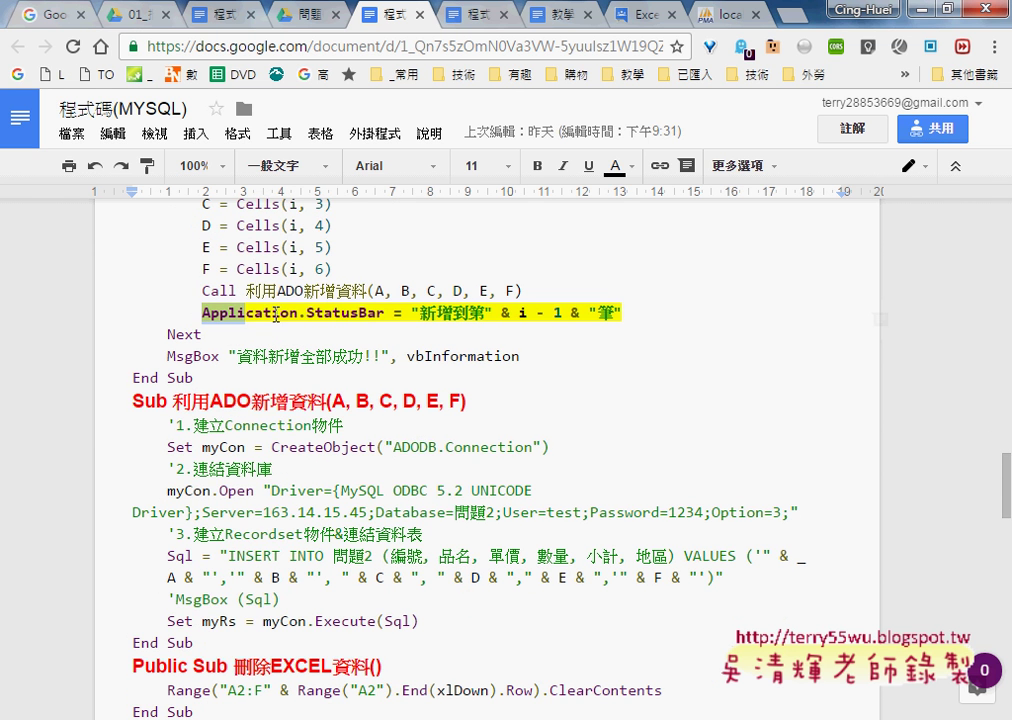
pyautogui.scroll(-2, 534, 370)
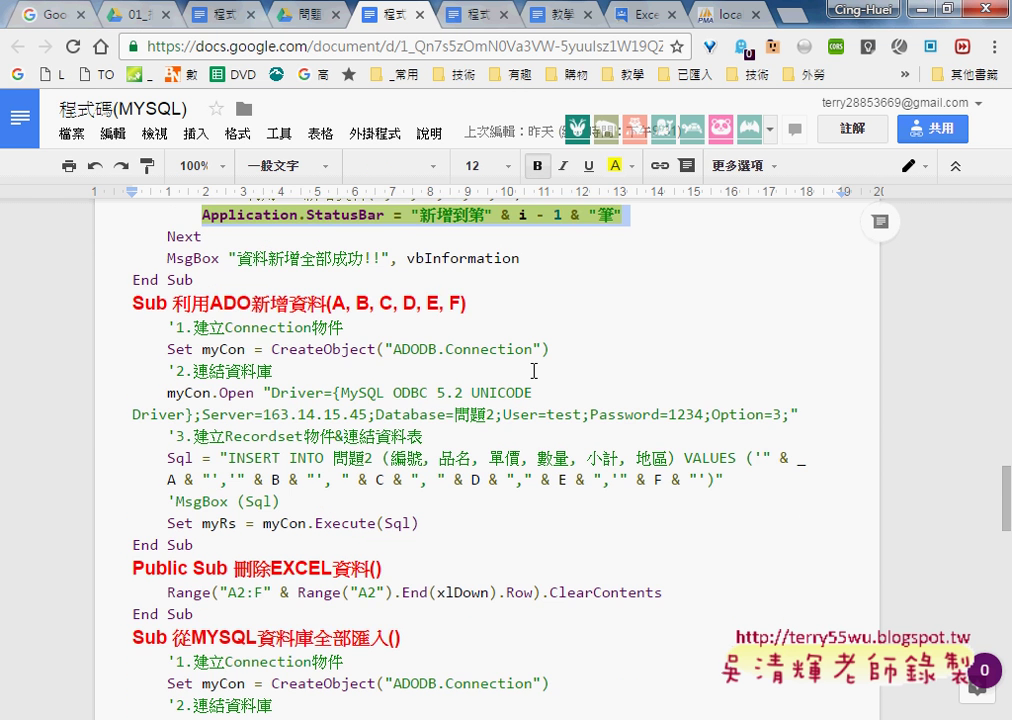
pyautogui.scroll(-2, 534, 370)
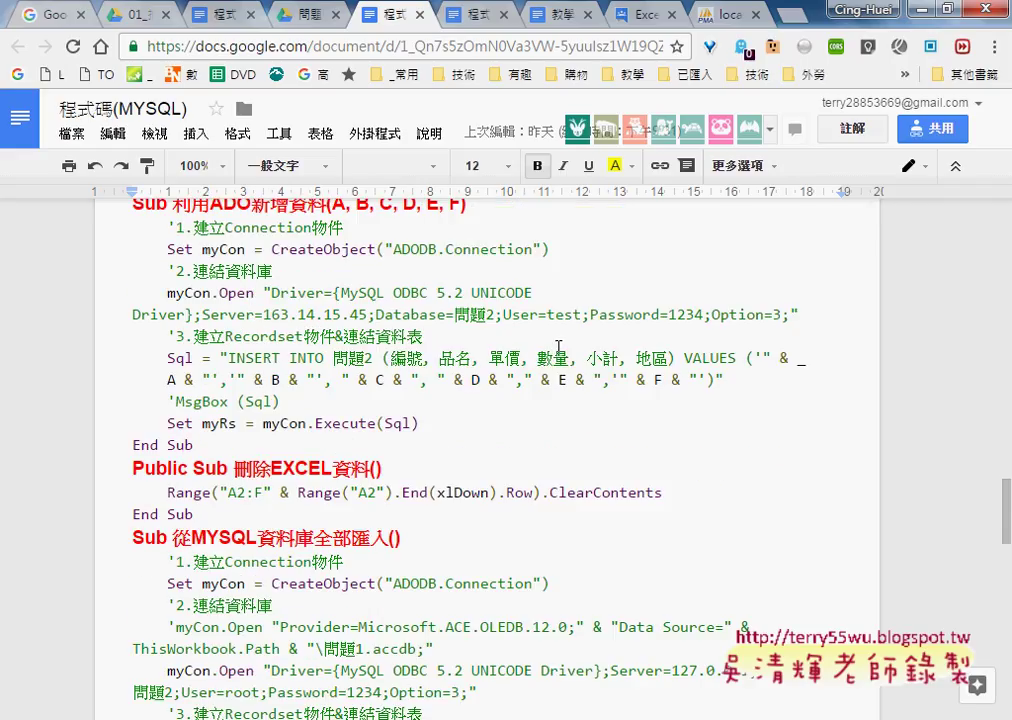
# - Change the connection string's User from test to root and Server to 127.0.0.1
pyautogui.moveTo(546, 315); pyautogui.dragTo(584, 315)
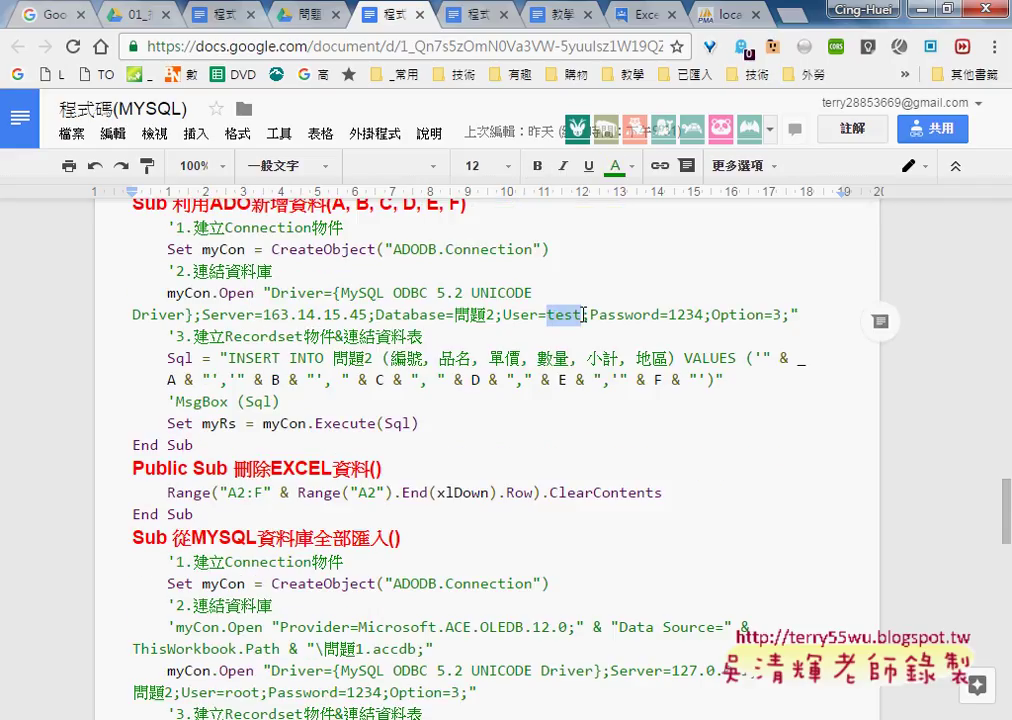
pyautogui.write('ㄘ')
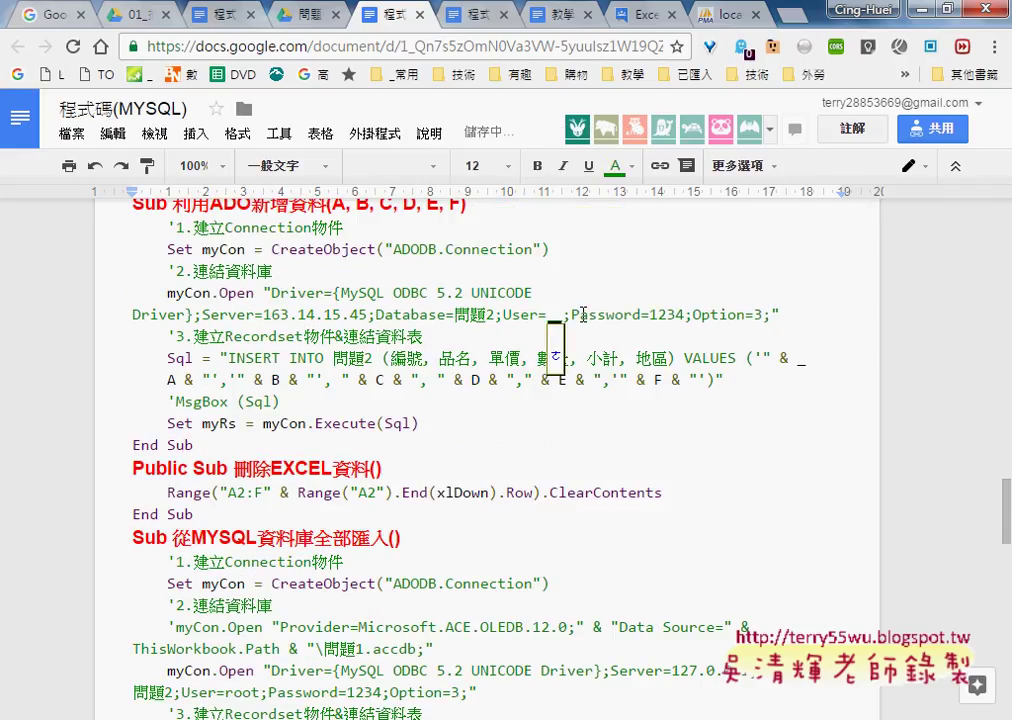
pyautogui.press('BackSpace')
pyautogui.write('roo')
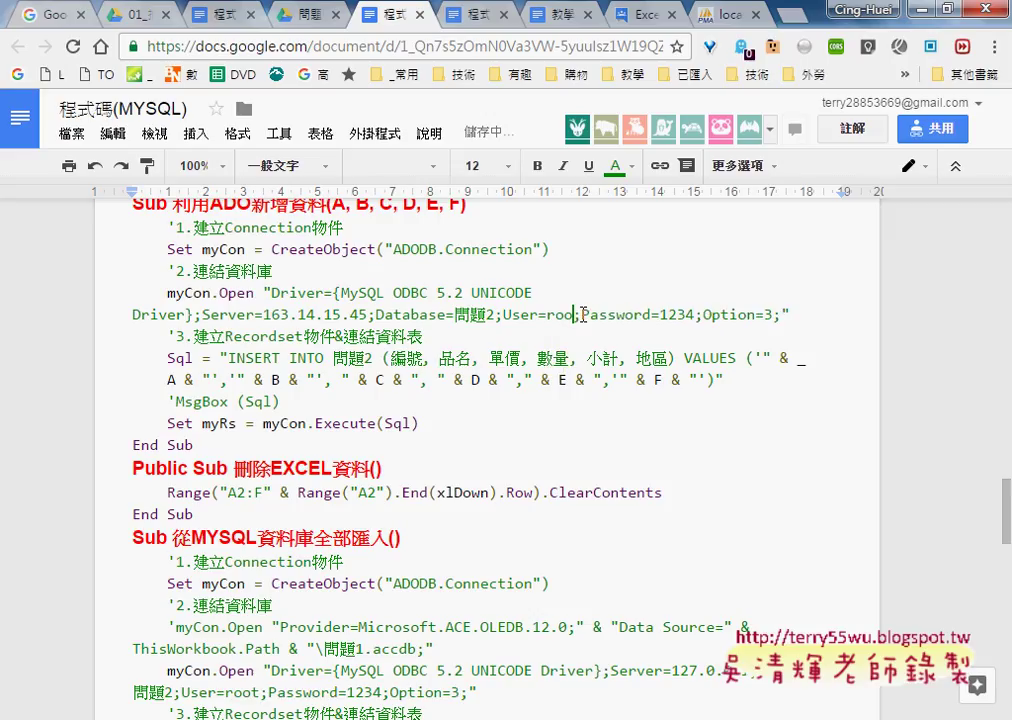
pyautogui.write('t')
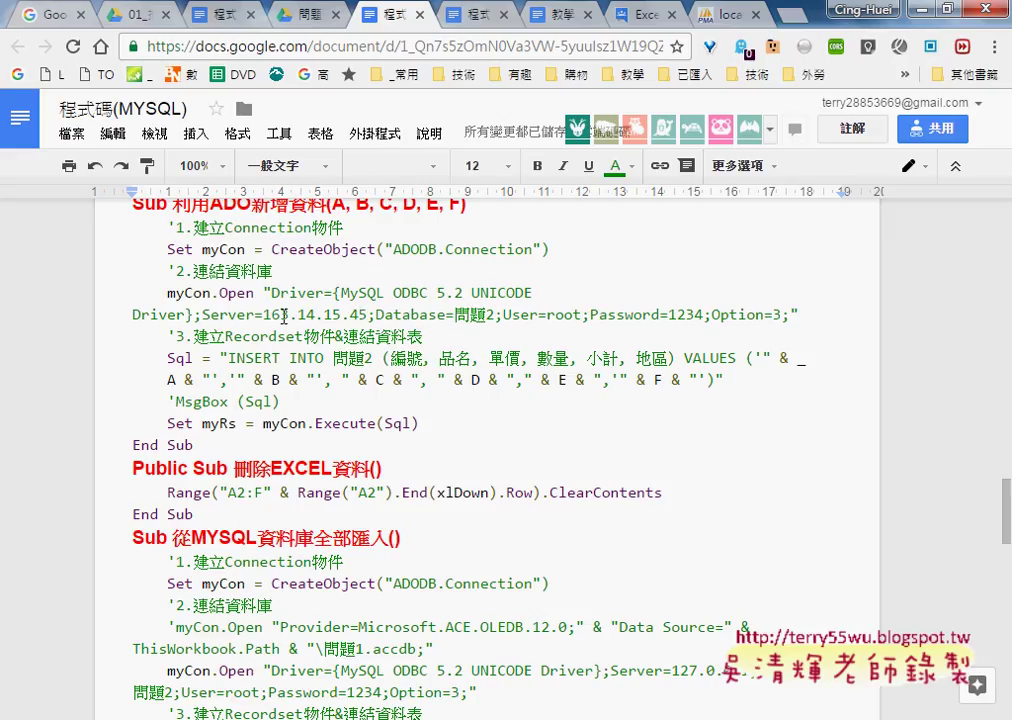
pyautogui.moveTo(263, 315); pyautogui.dragTo(370, 315)
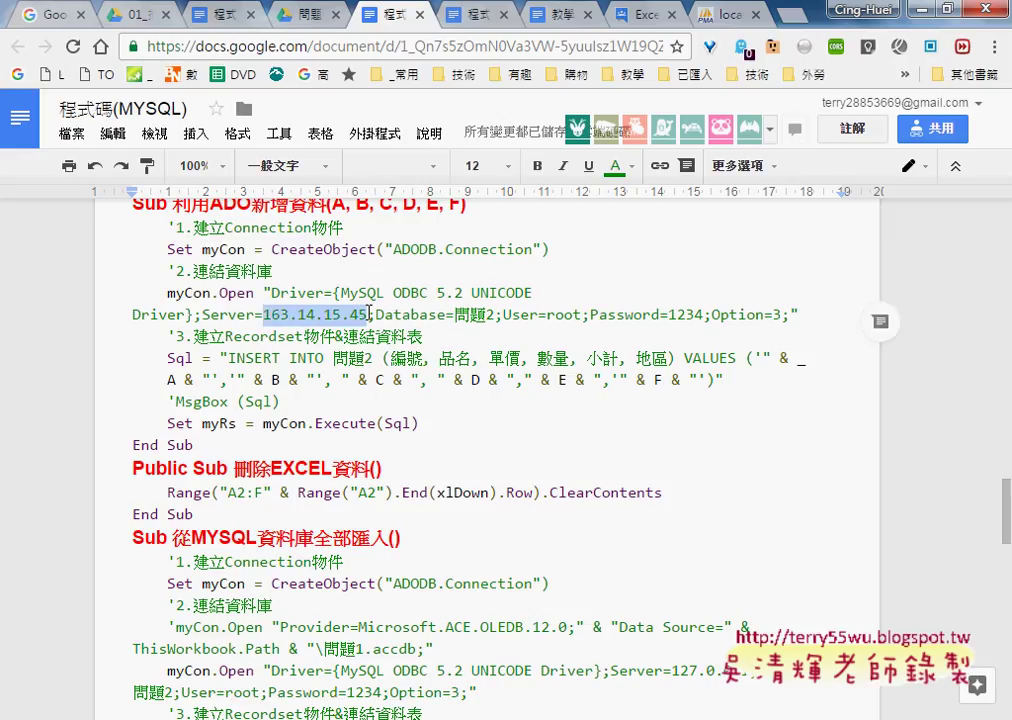
pyautogui.write('127')
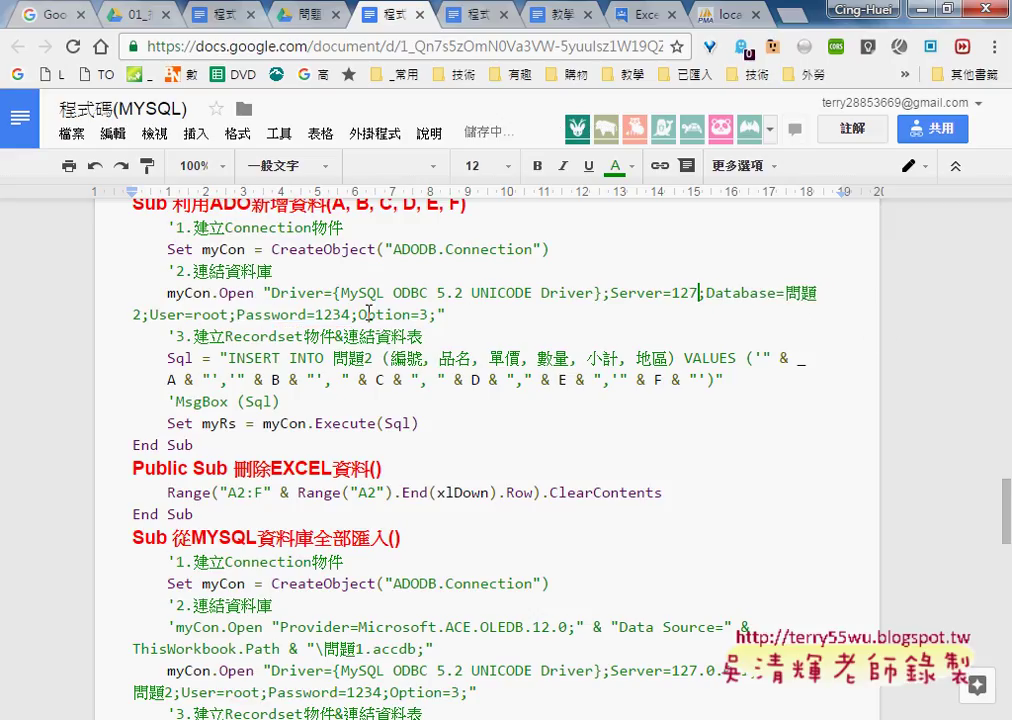
pyautogui.write('.0.0')
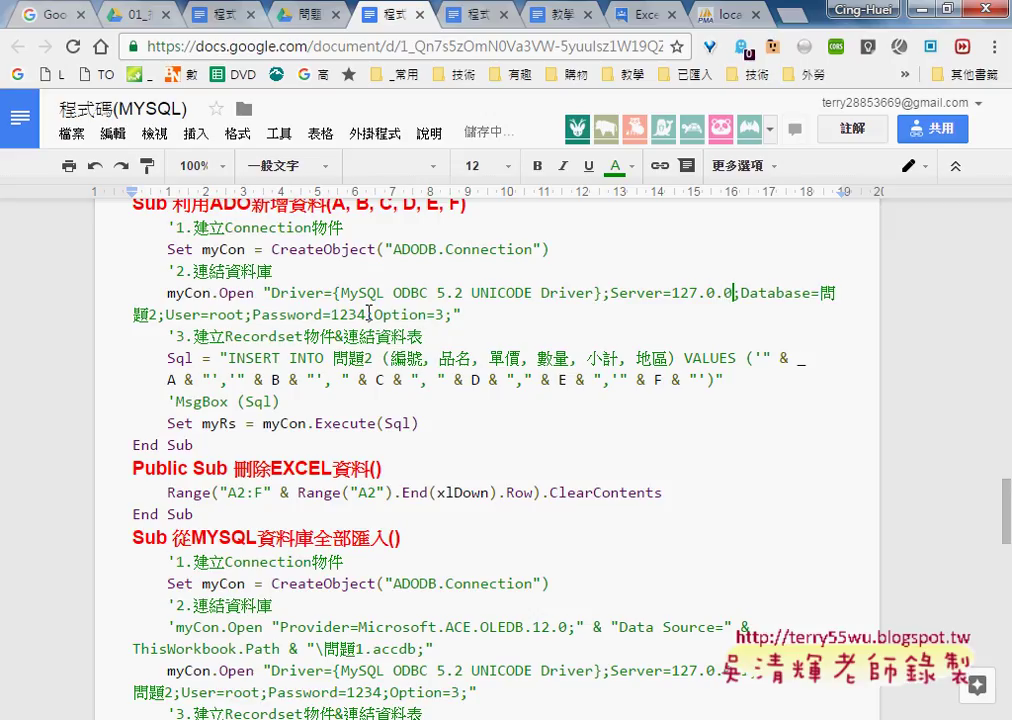
pyautogui.write('.1')
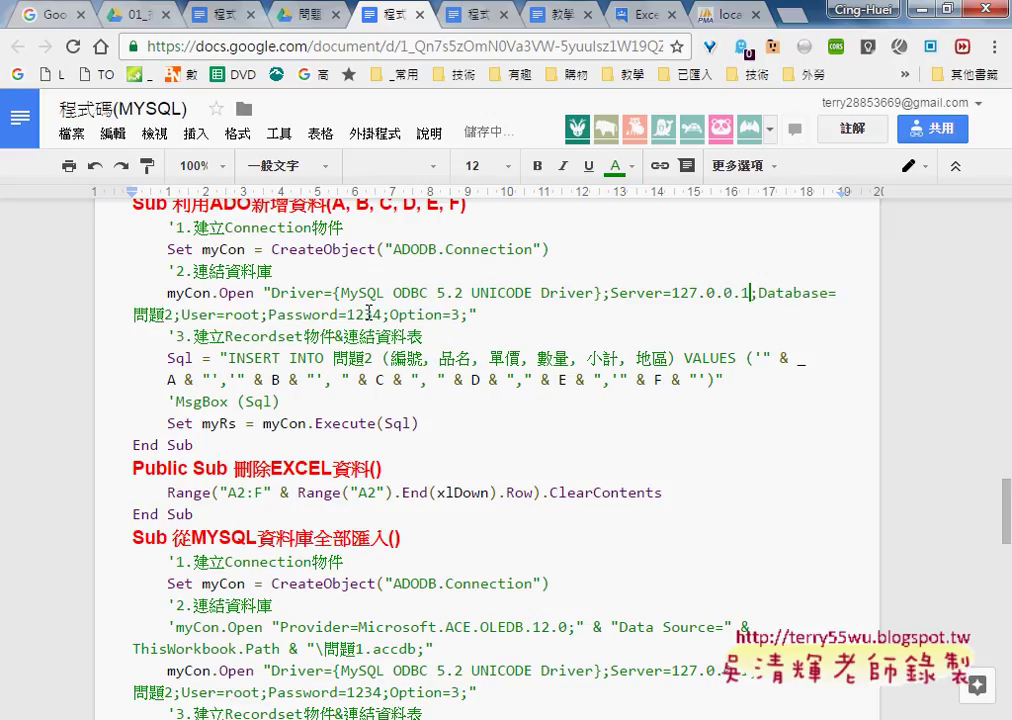